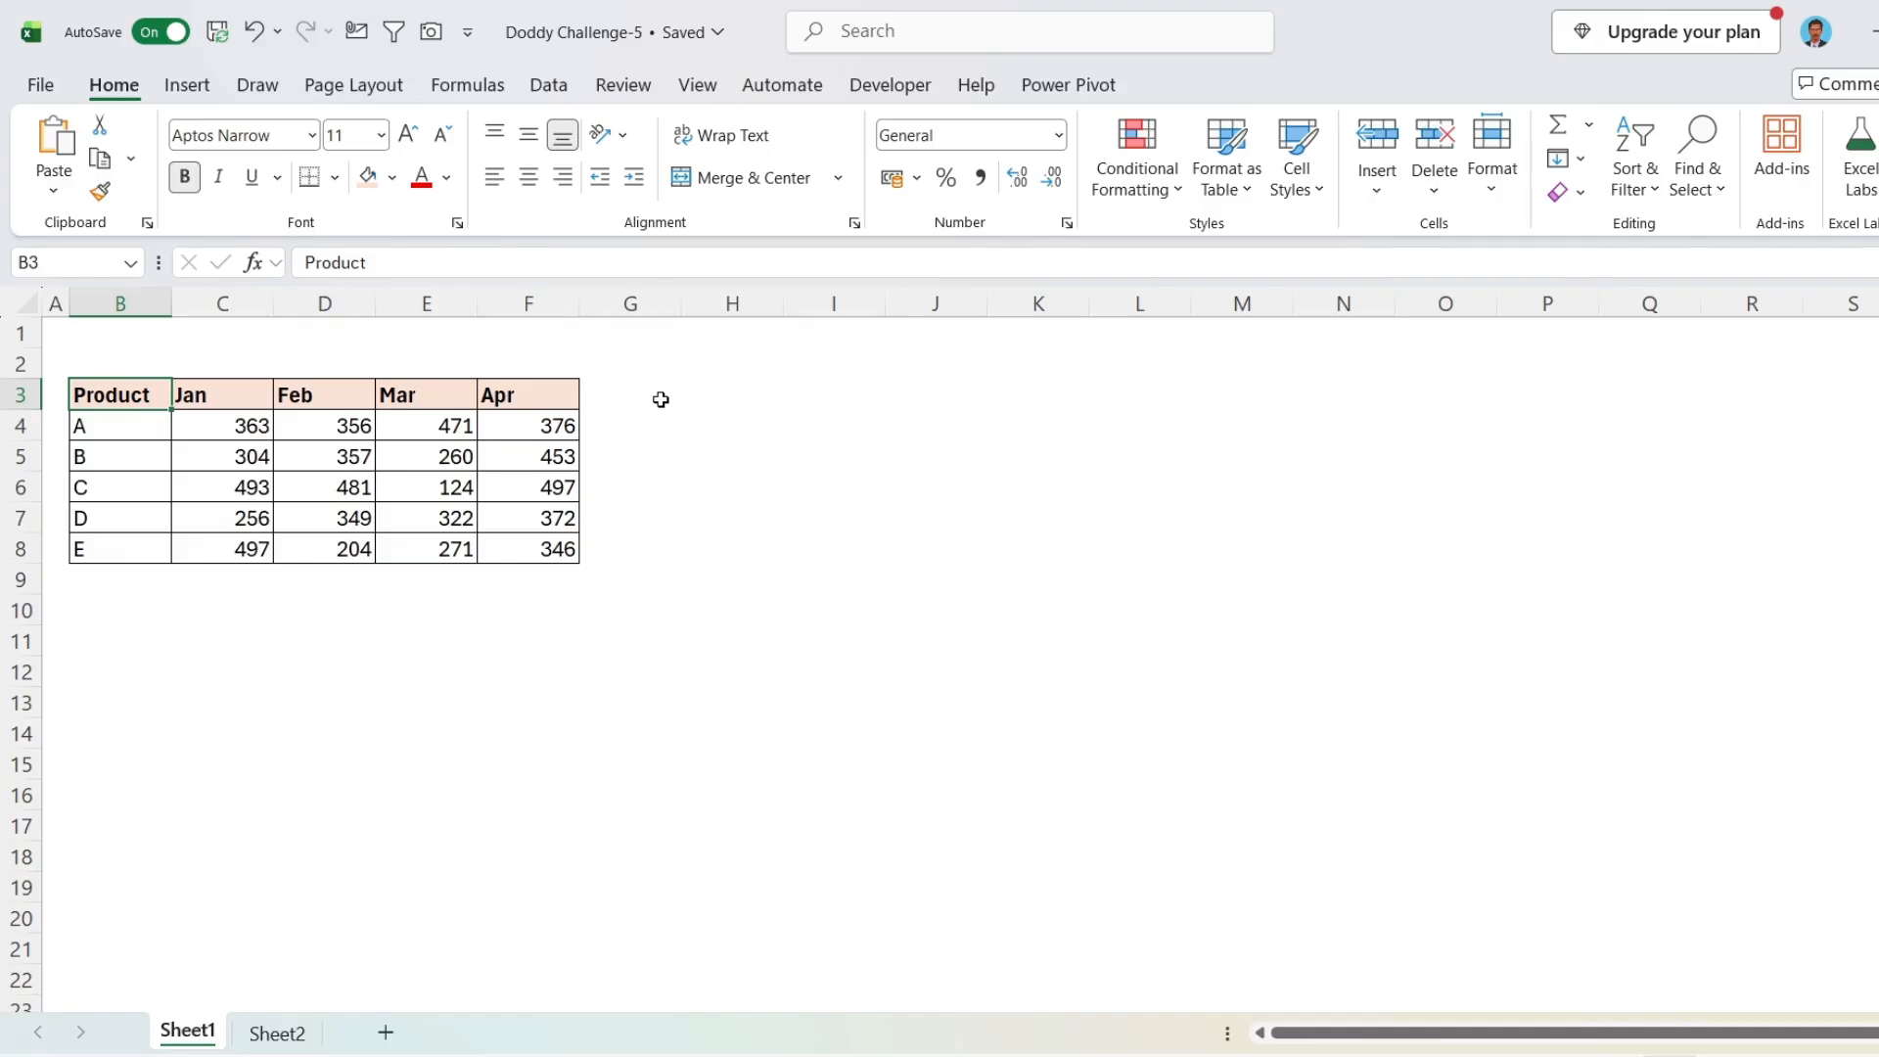
# - Start a LET formula in cell H4 that defines the name a as the monthly figures C4:F8
pyautogui.click(714, 418)
pyautogui.write('=LET(')
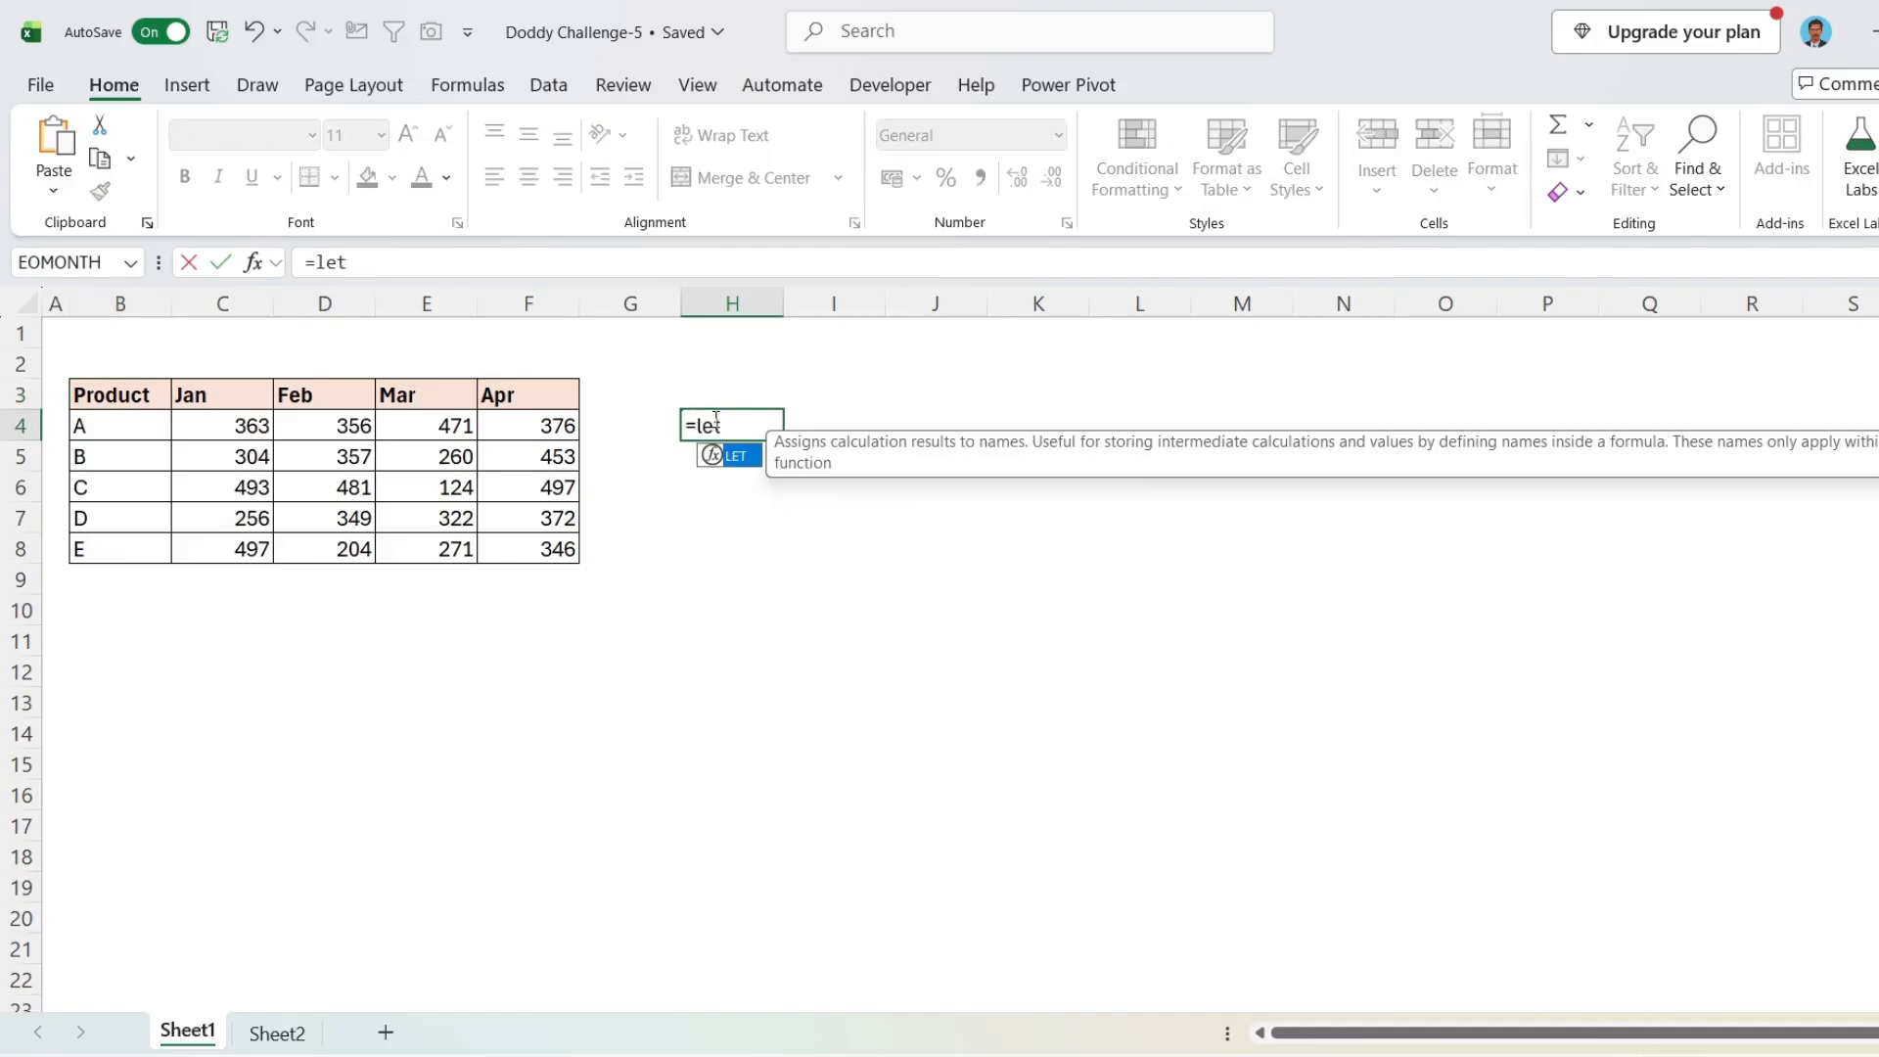
pyautogui.write('a')
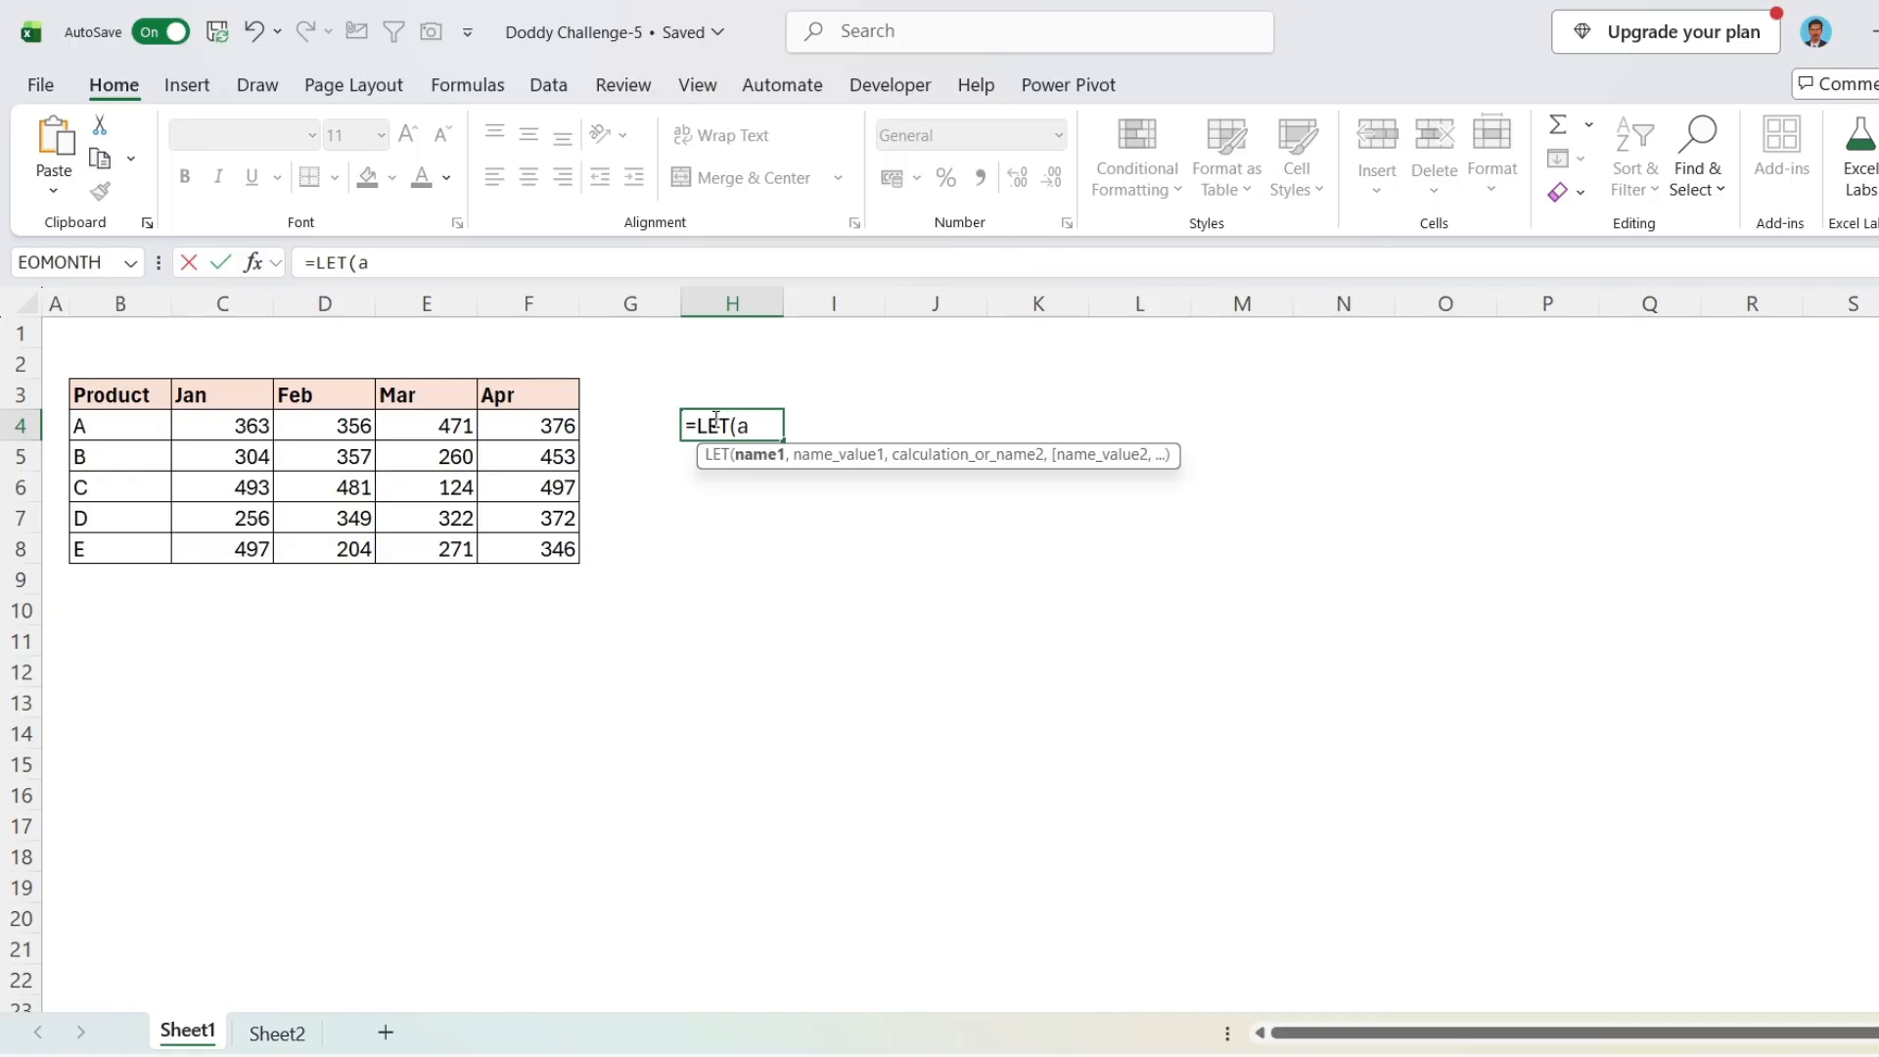
pyautogui.write(',')
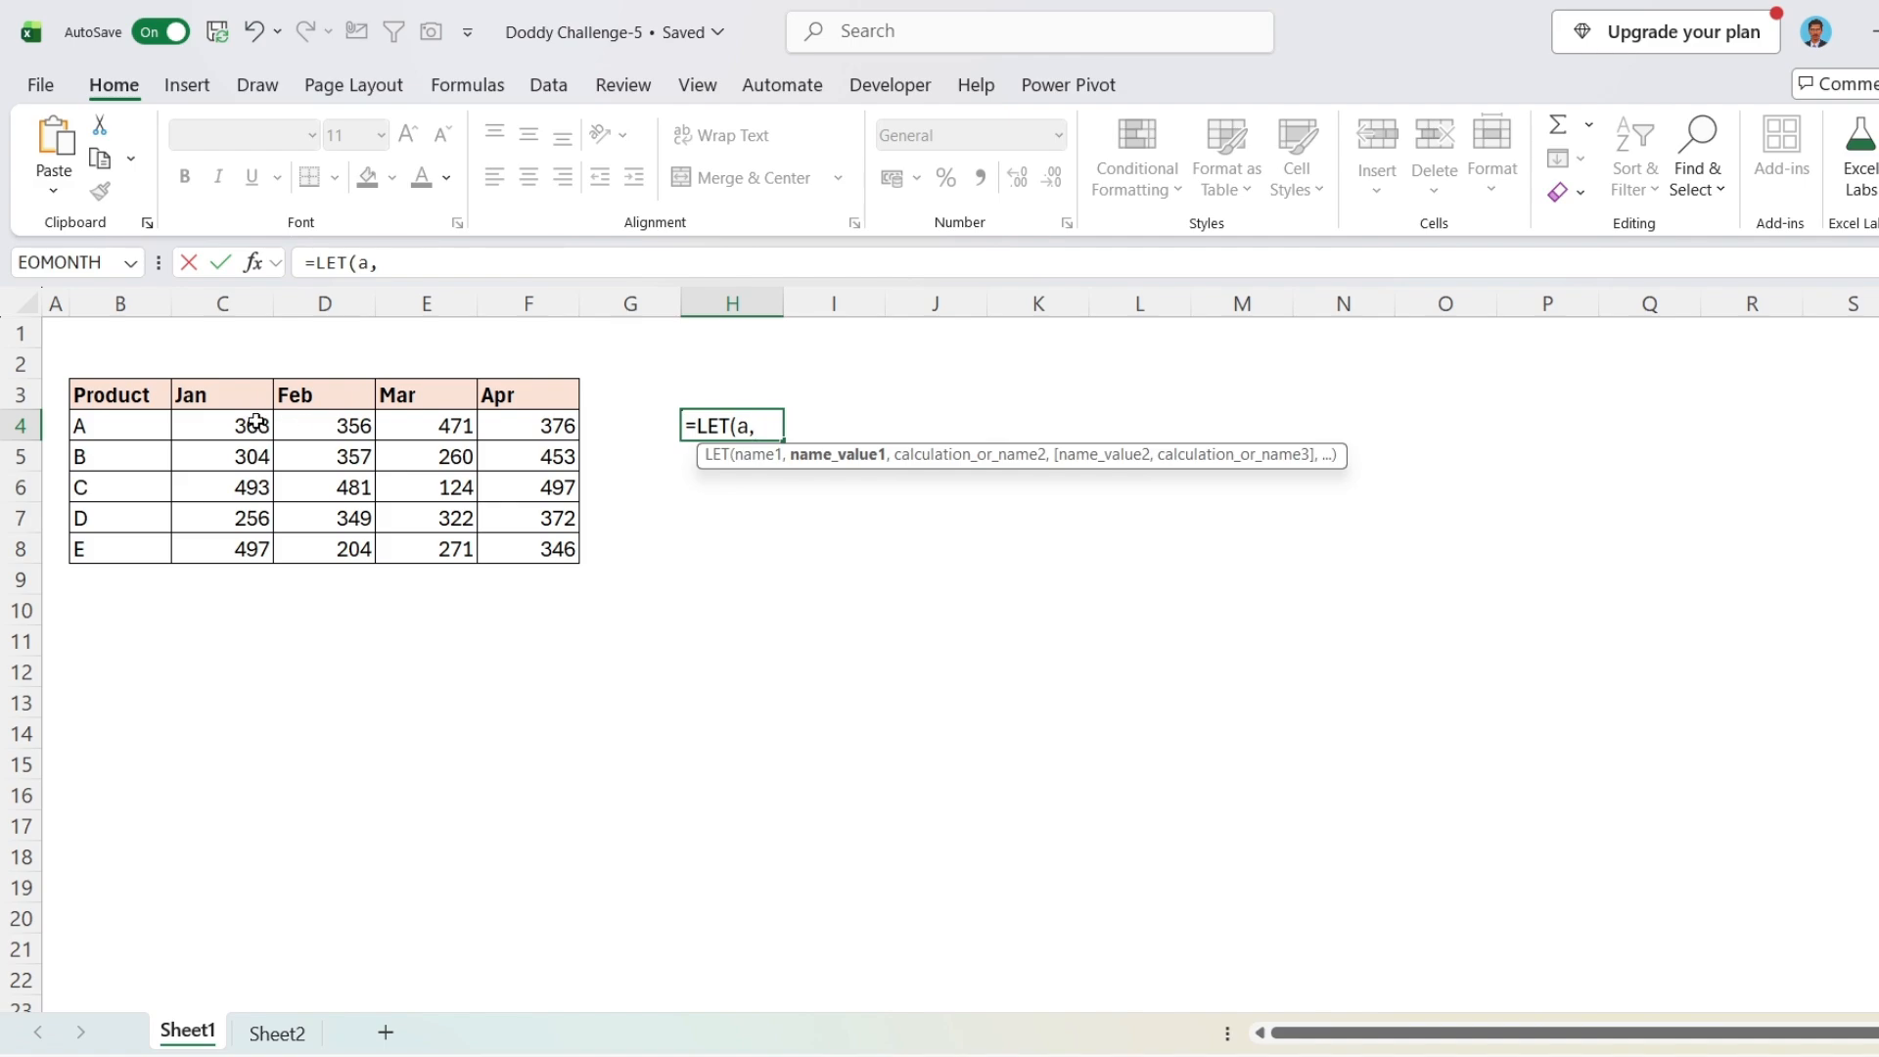
pyautogui.moveTo(253, 427); pyautogui.dragTo(529, 533)
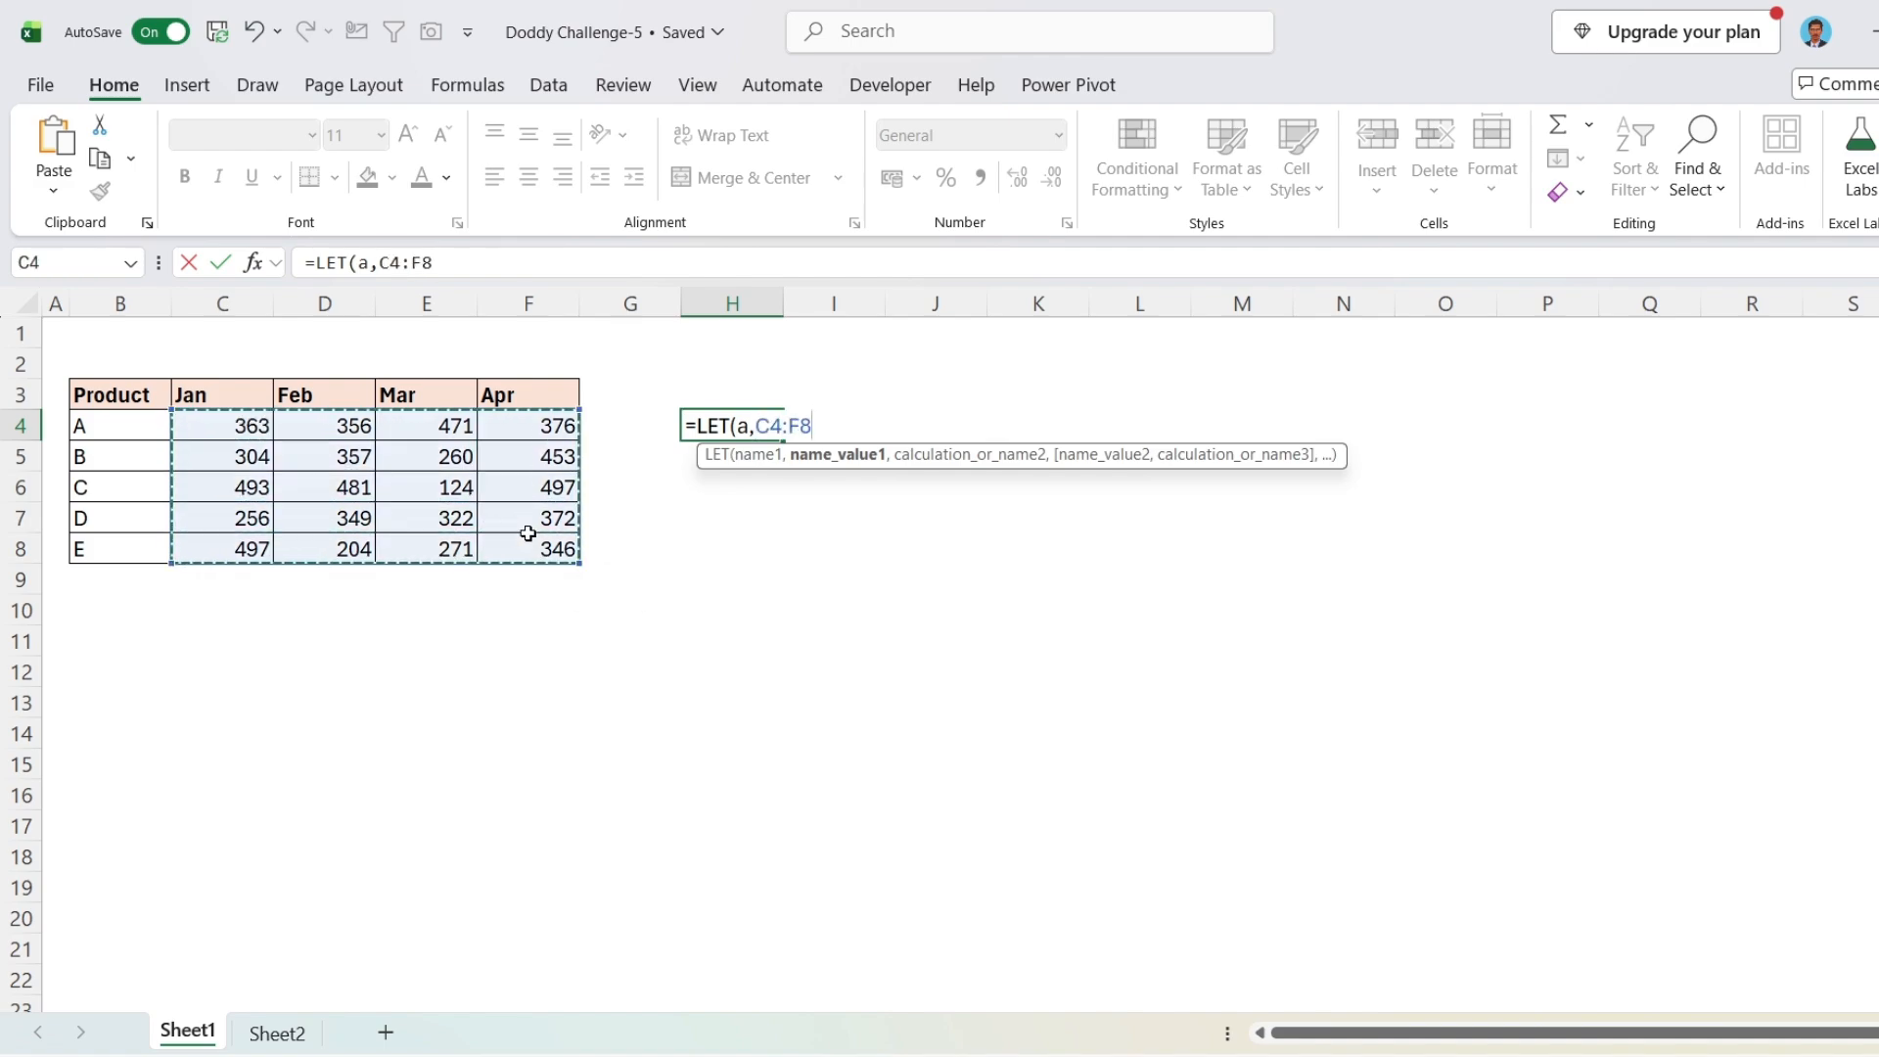
pyautogui.write(',')
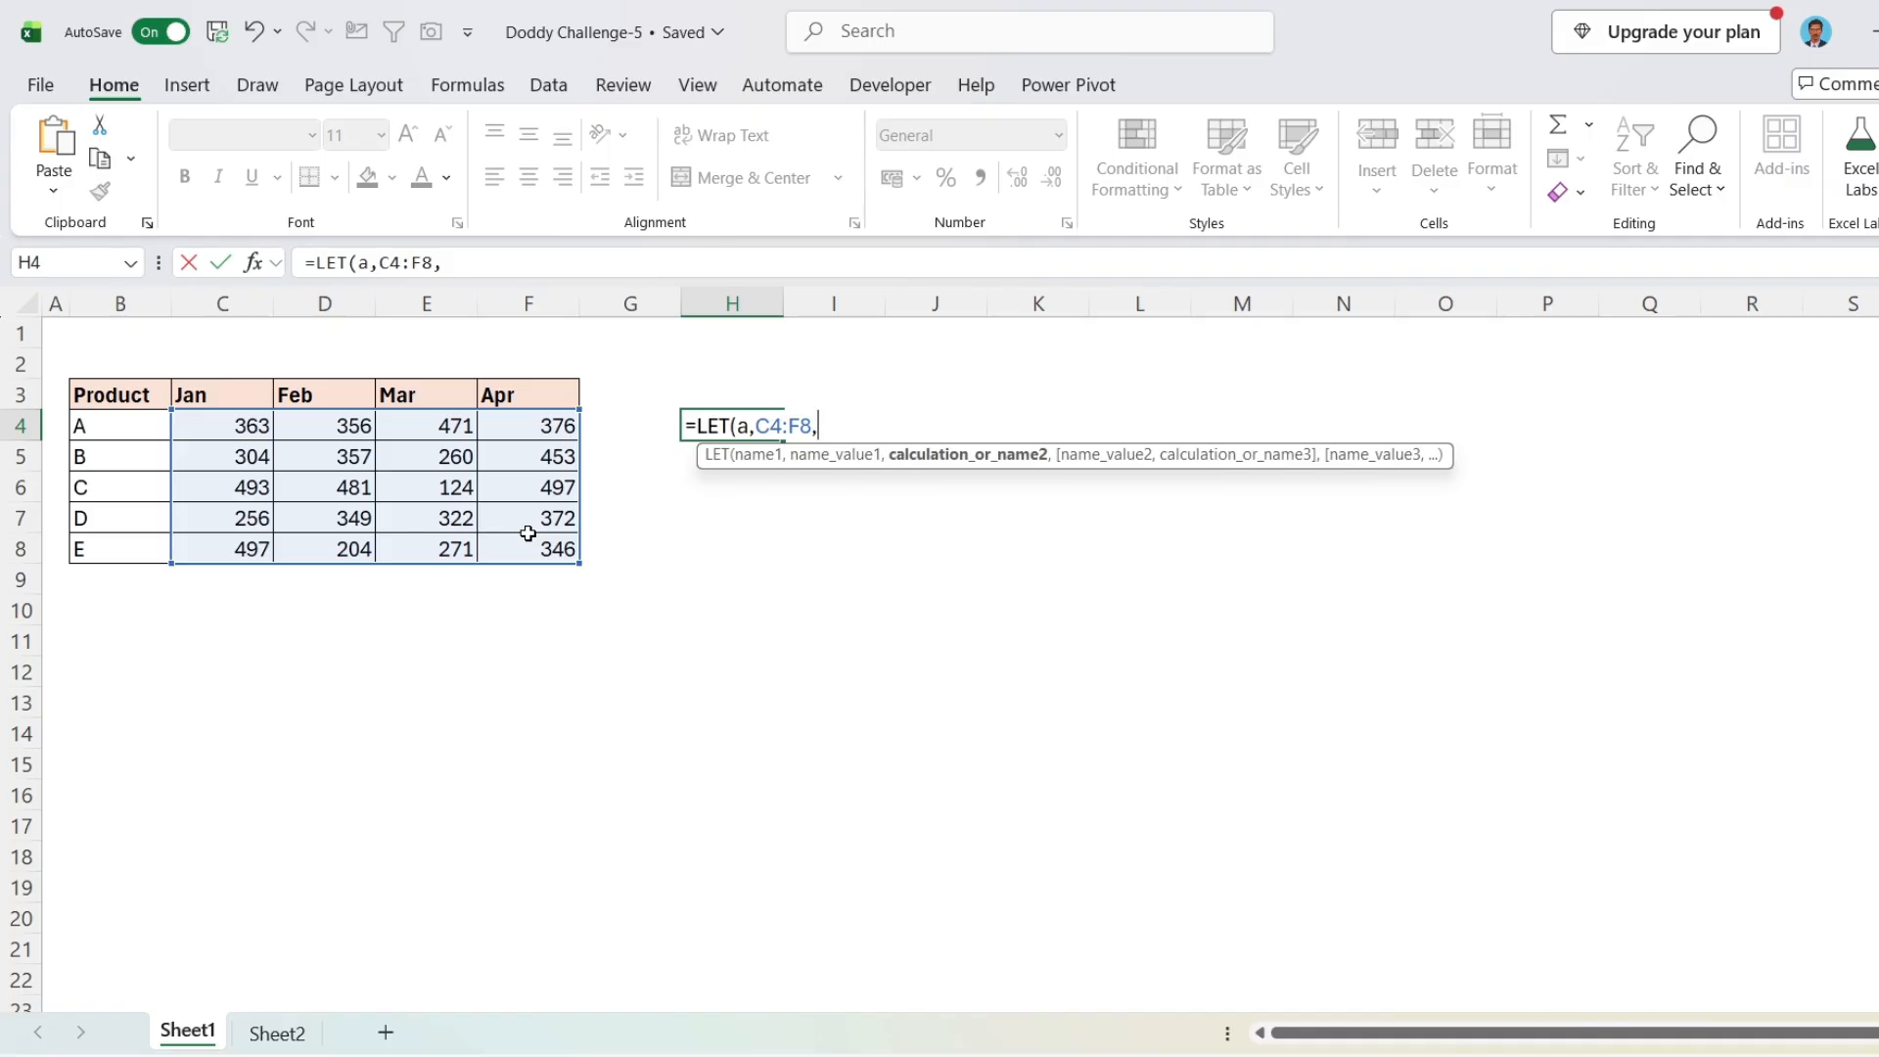
# - Complete the H4 formula with BYROW(a,SUM) to total each product row, and check it against the figures of product A
pyautogui.write('byr')
pyautogui.press('Tab')
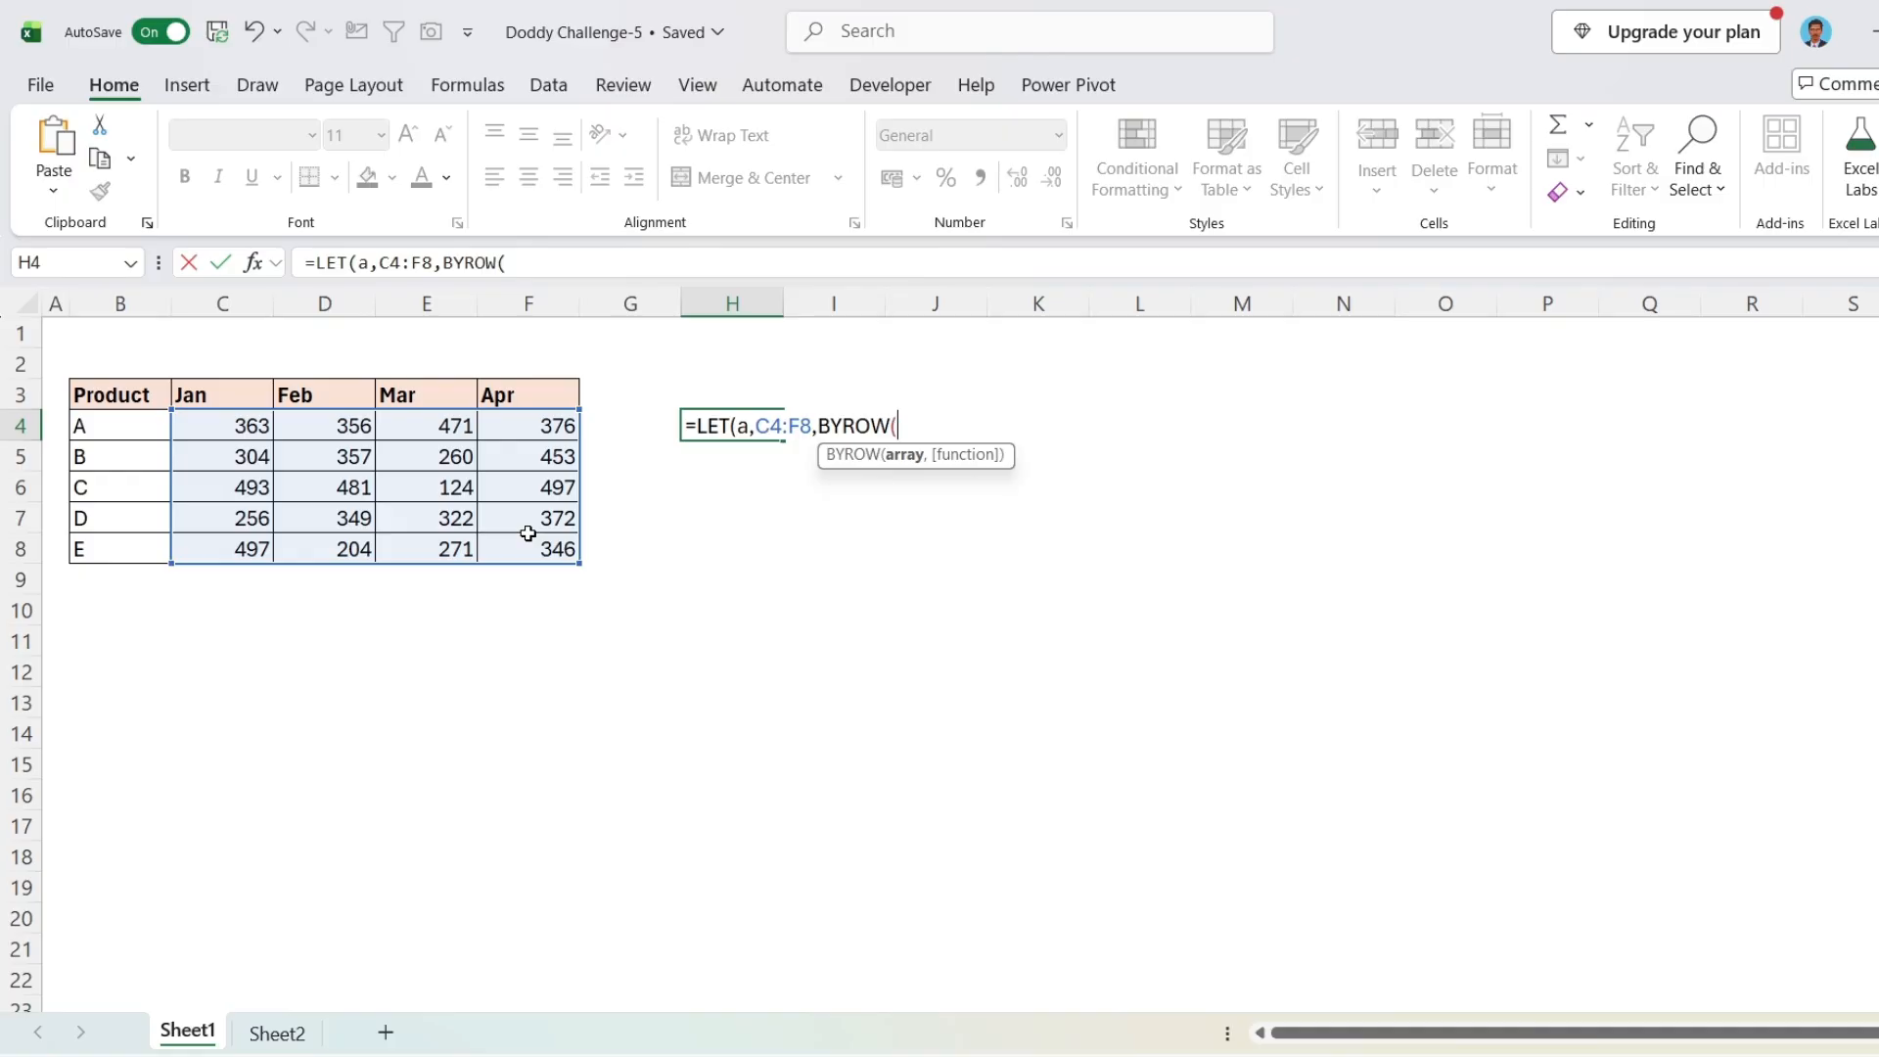
pyautogui.write('a,')
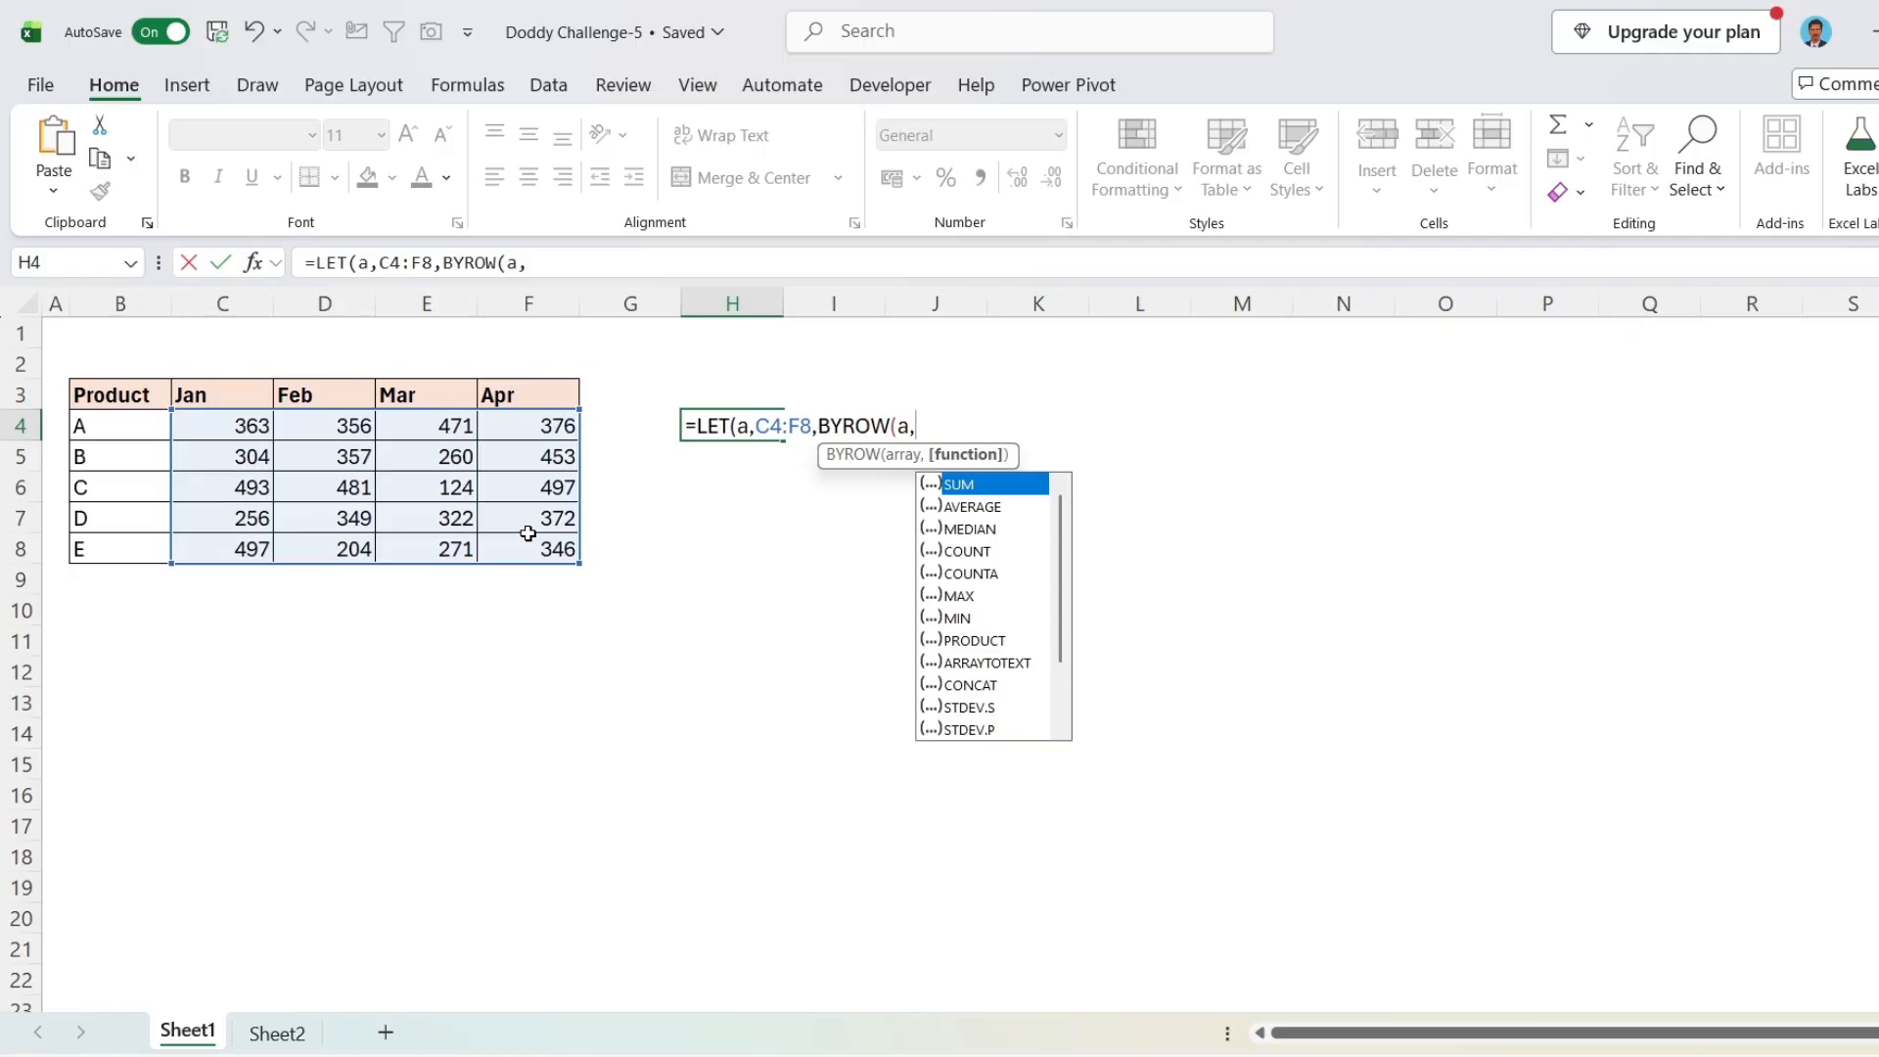
pyautogui.write('su')
pyautogui.press('Tab')
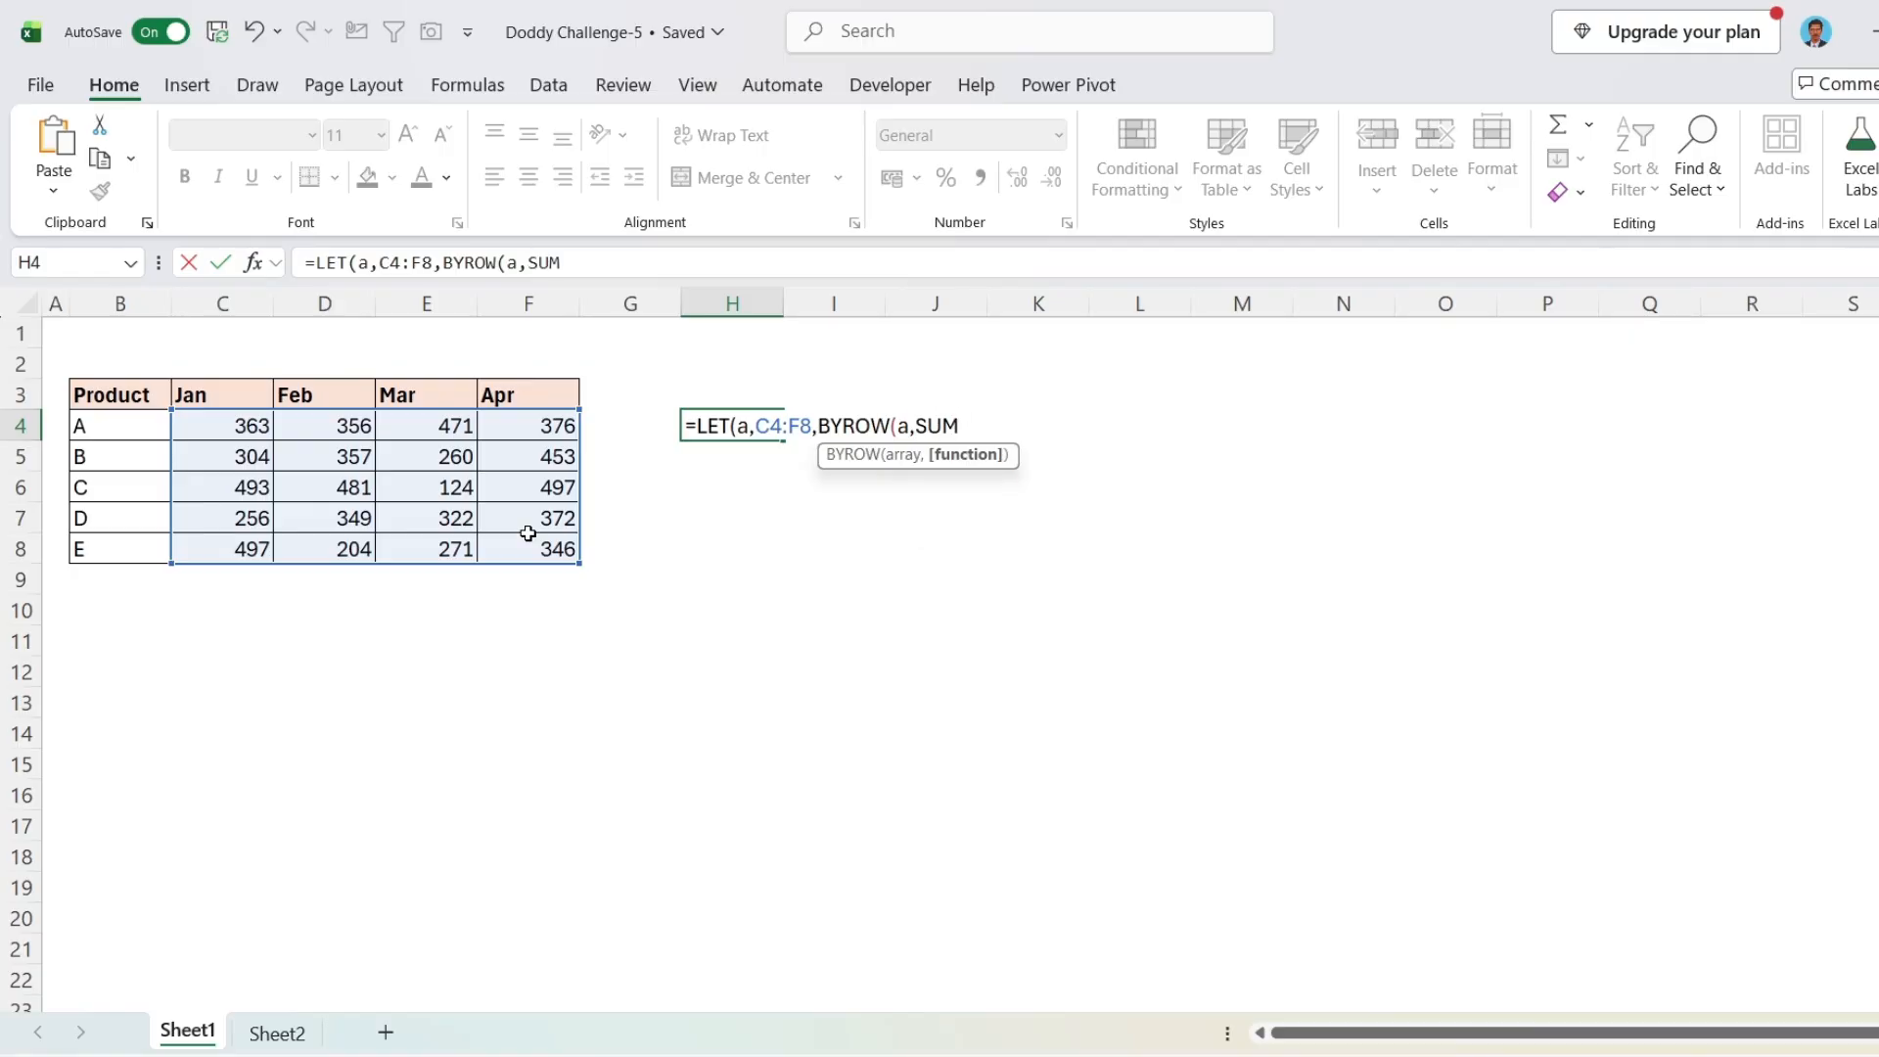
pyautogui.write(')')
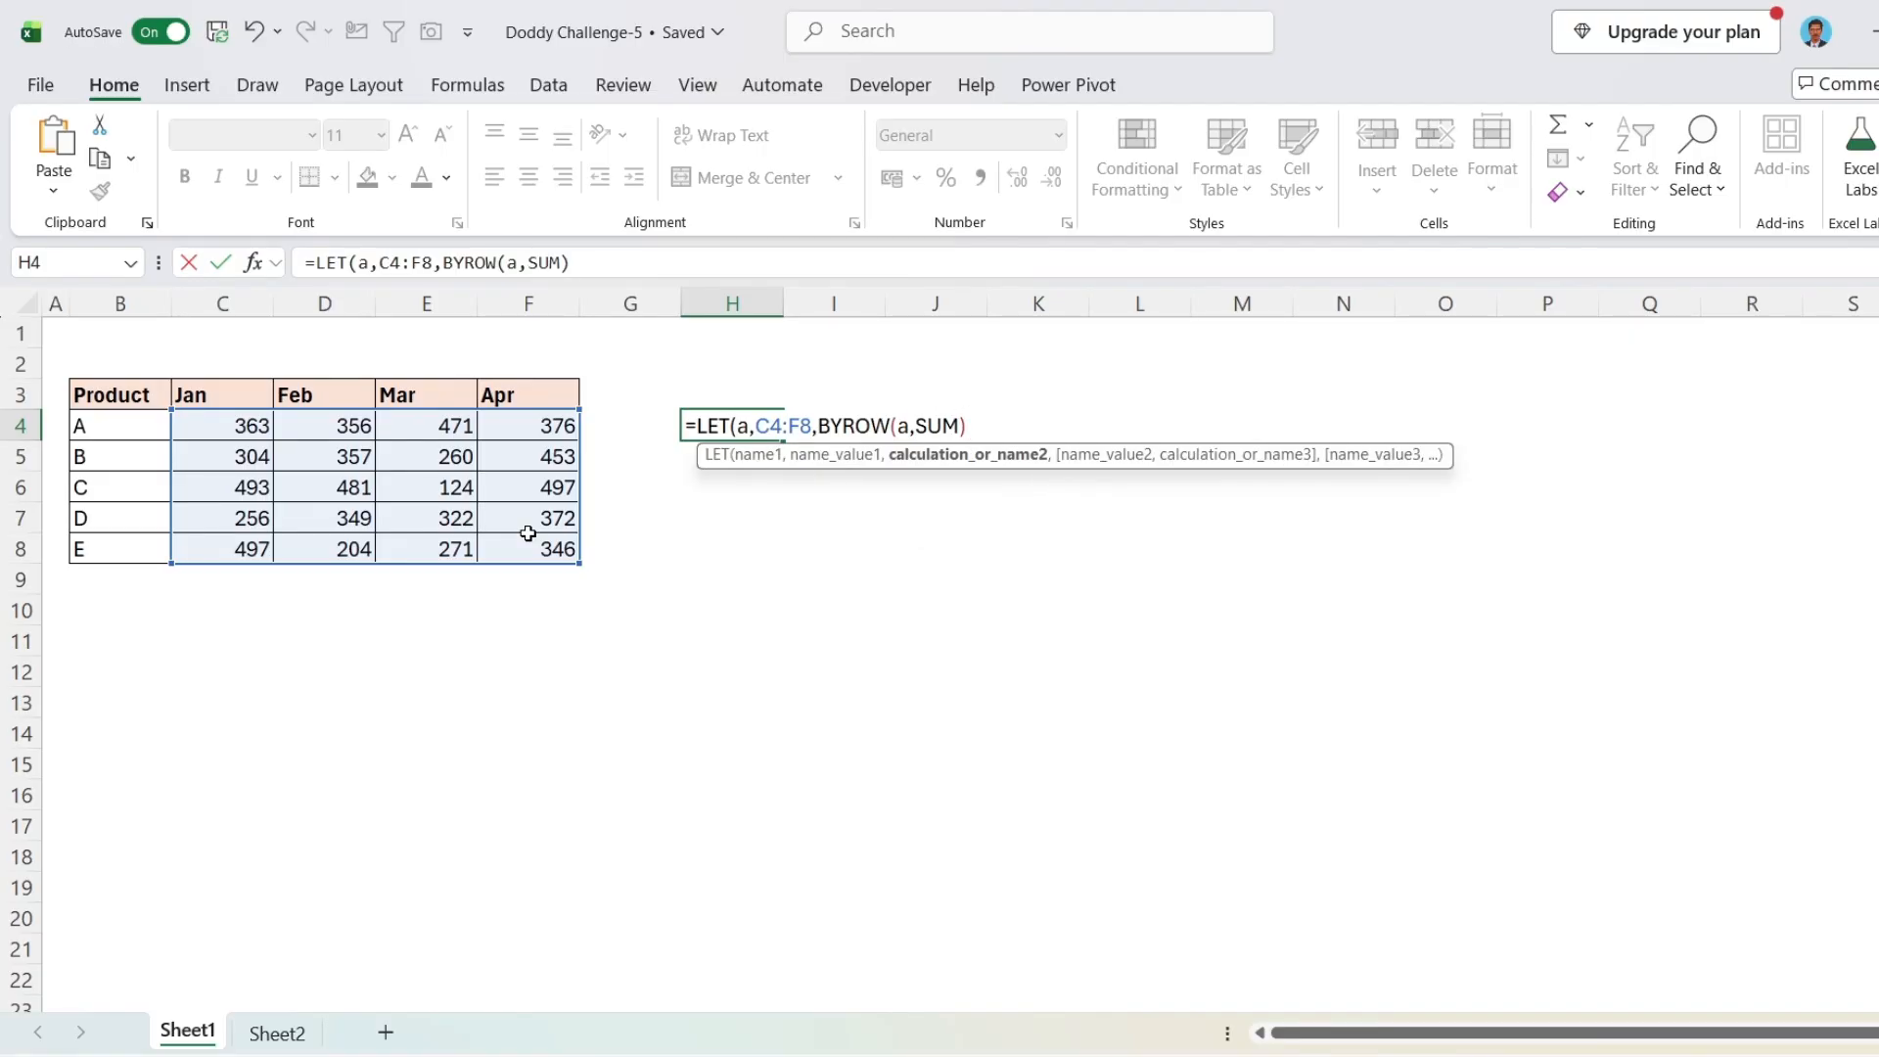
pyautogui.write(')')
pyautogui.press('Return')
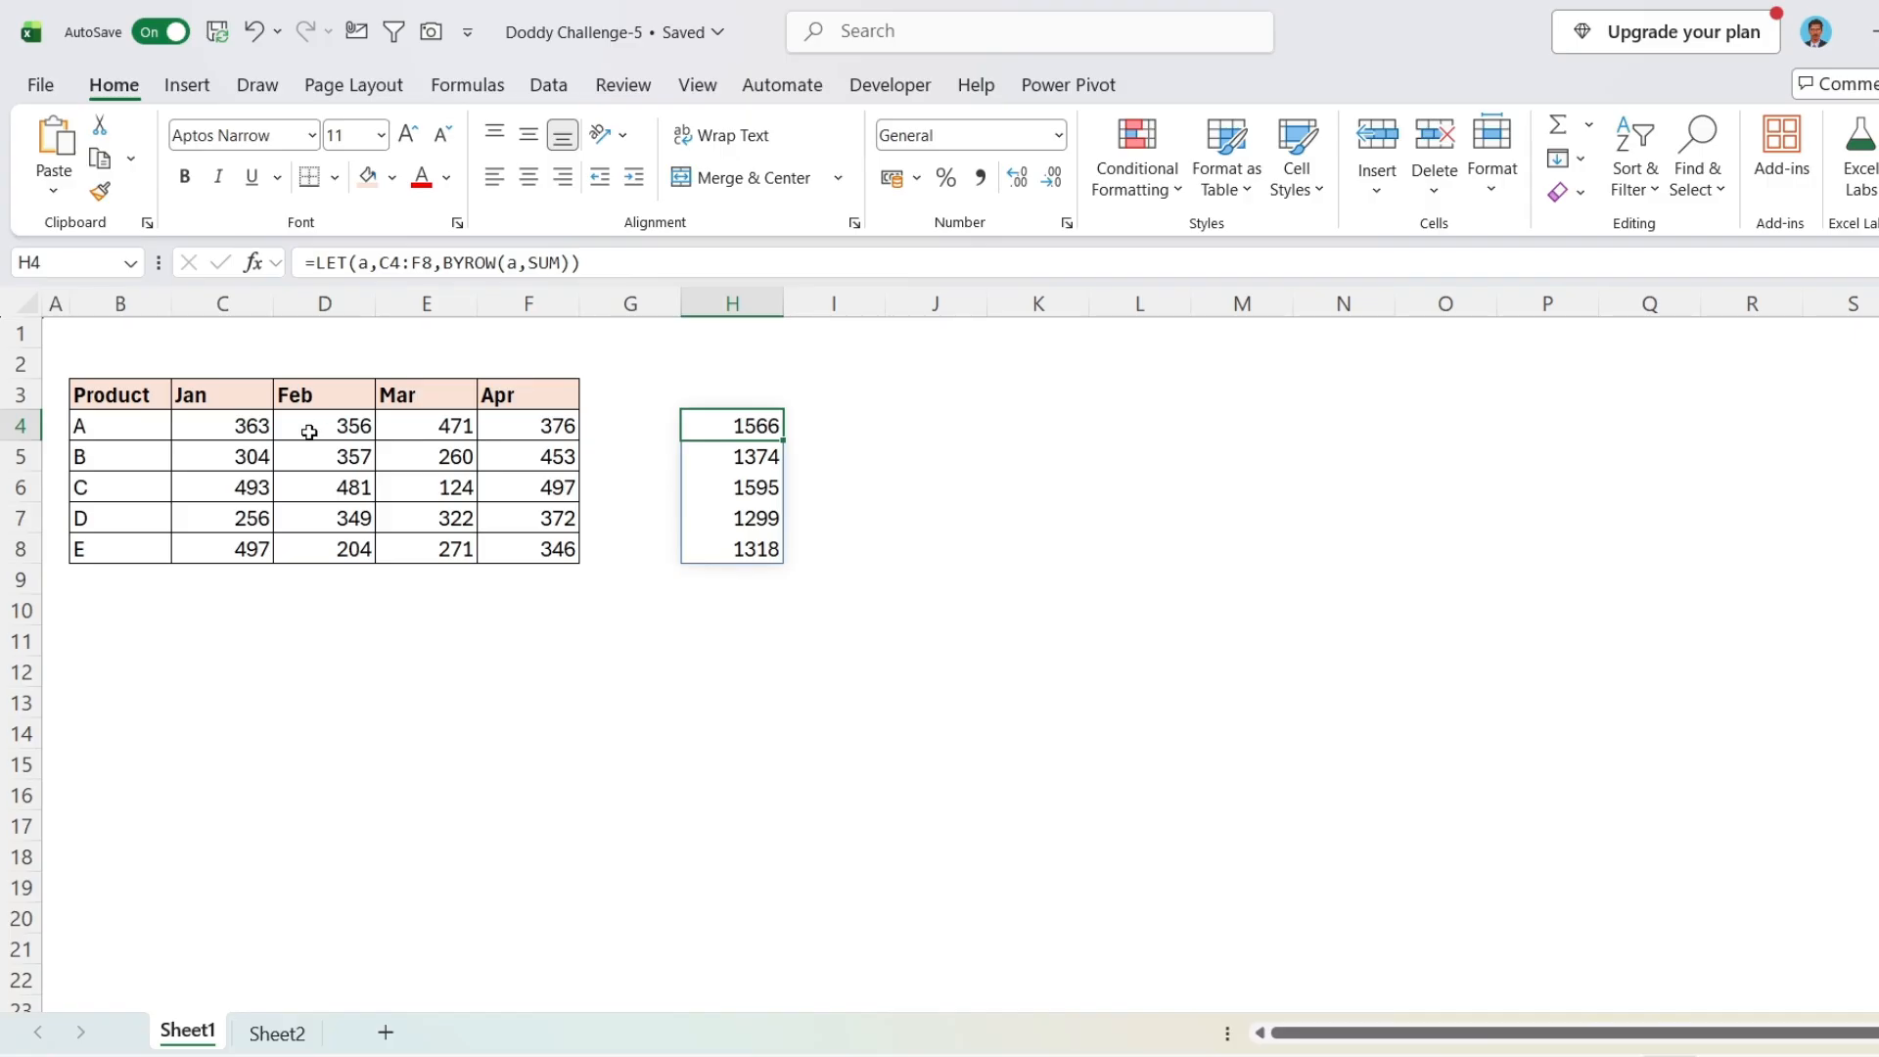
pyautogui.moveTo(213, 427); pyautogui.dragTo(489, 421)
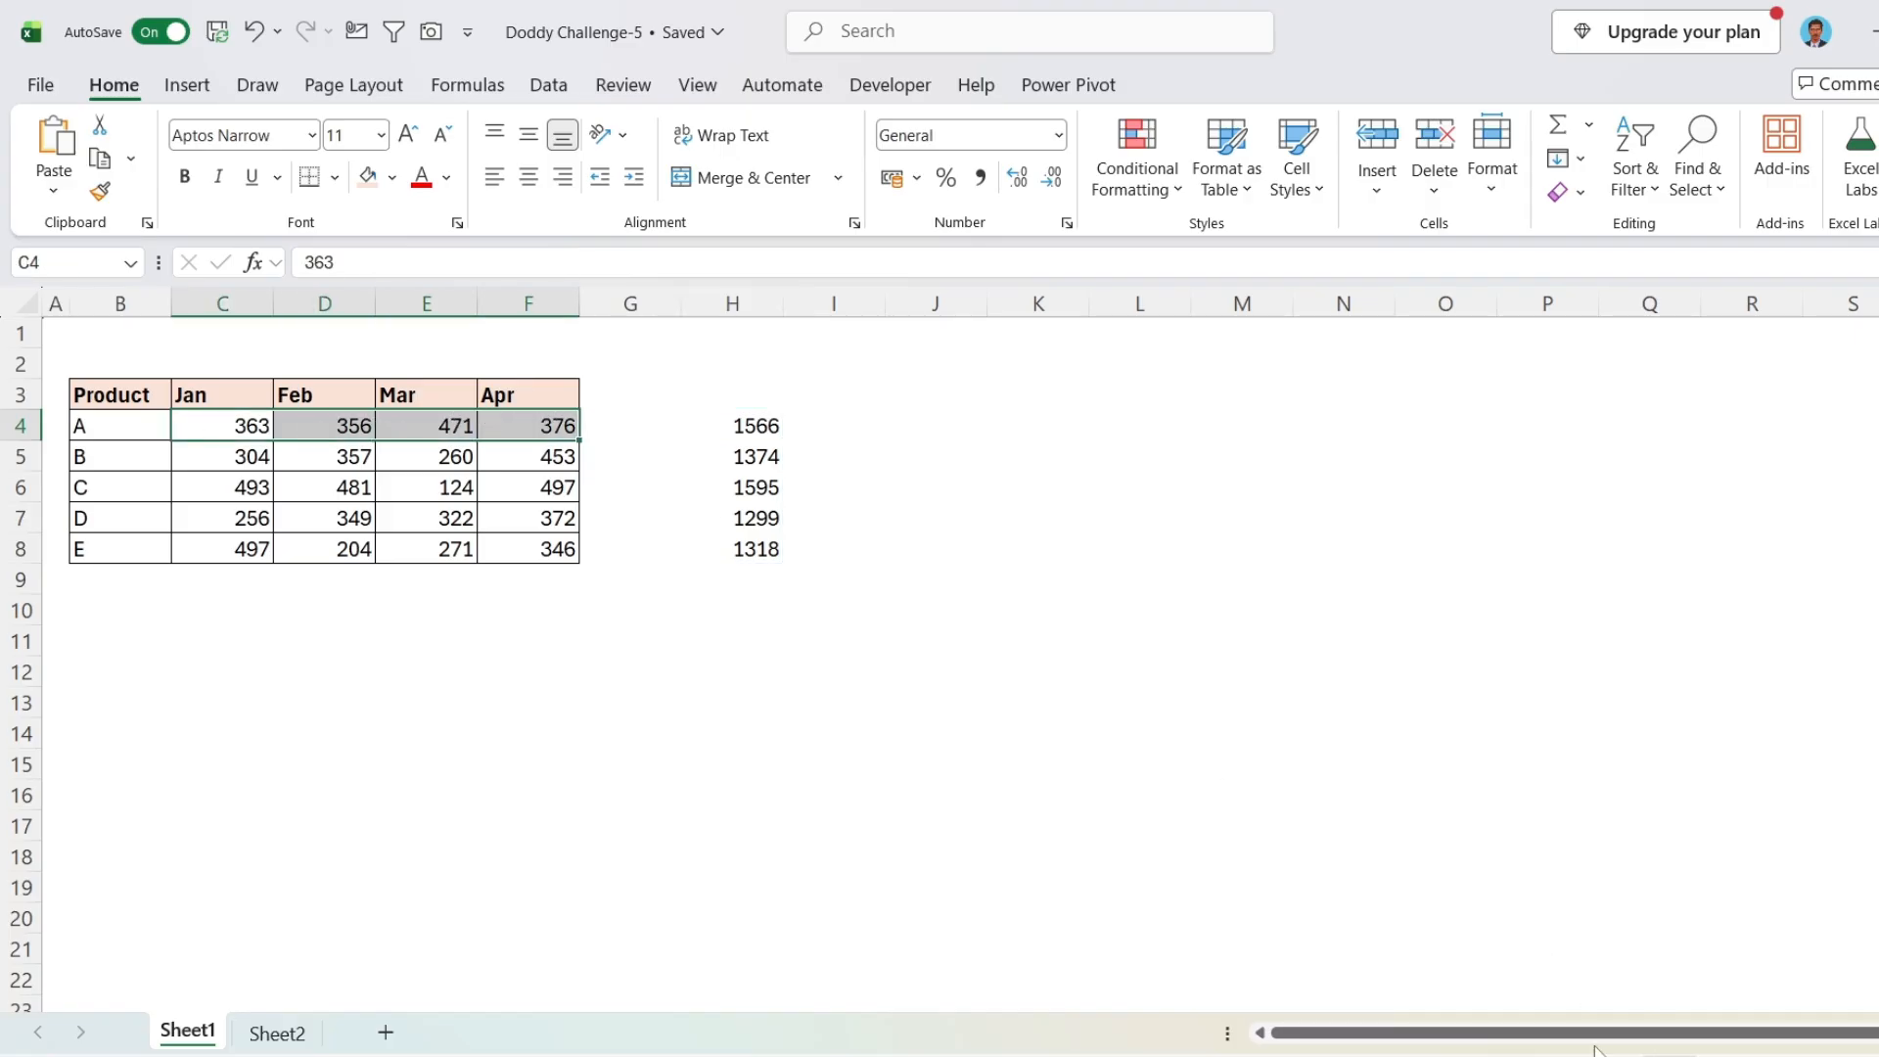
# - Wrap the BYROW part of the H4 formula in HSTACK with a as the first array: HSTACK(a,BYROW(a,SUM))
pyautogui.click(750, 427)
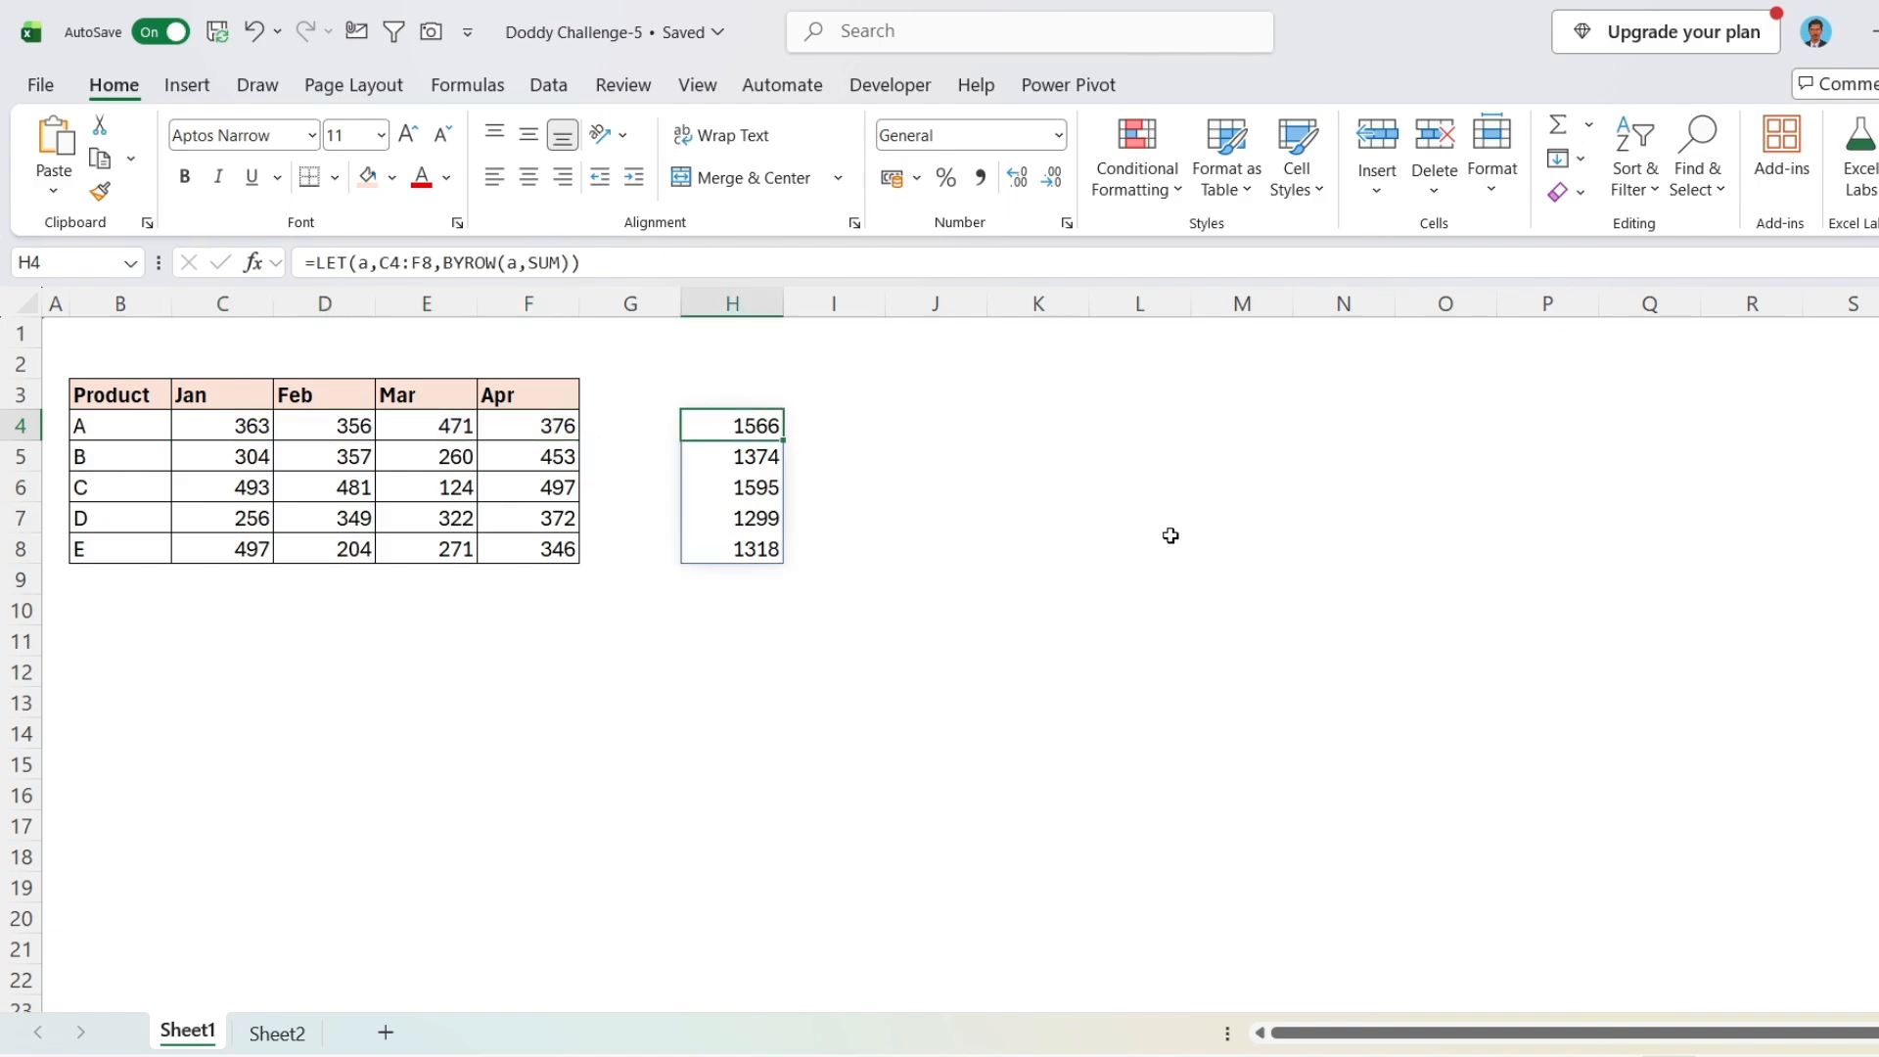
pyautogui.click(443, 260)
pyautogui.write('hst')
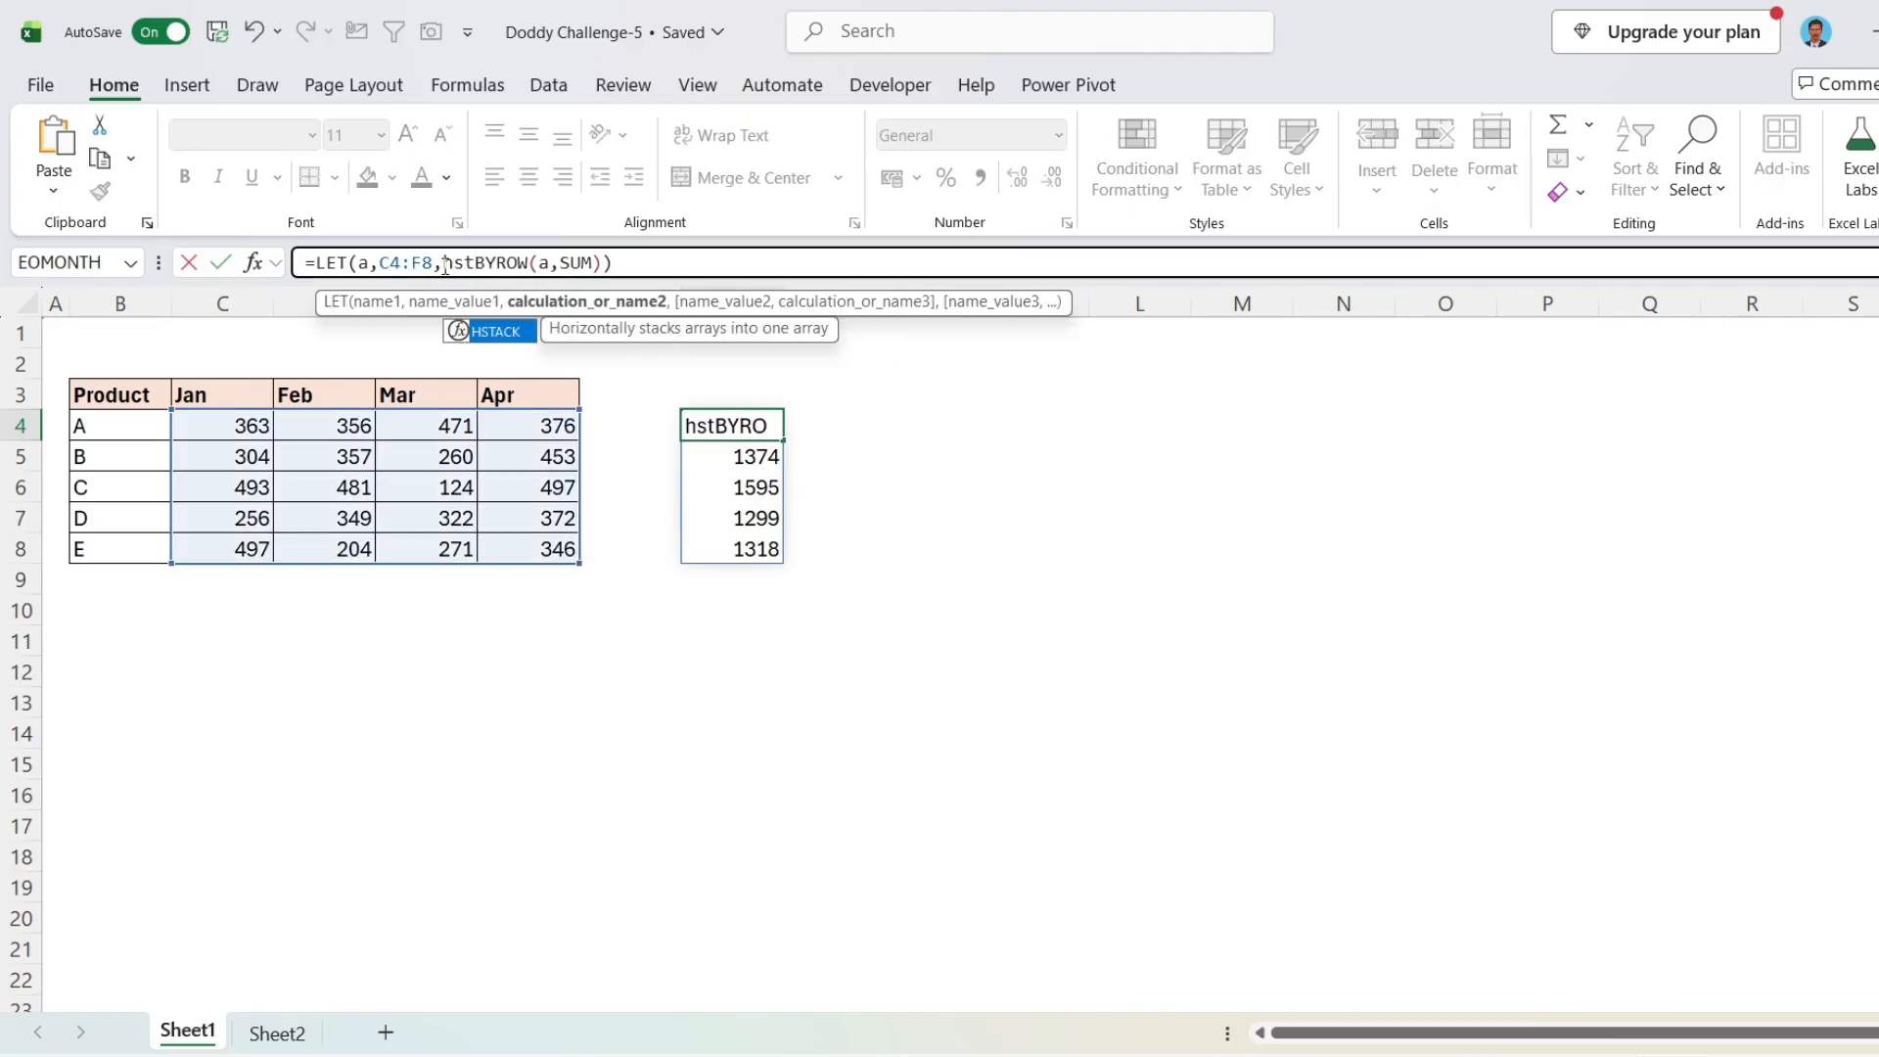
pyautogui.press('Tab')
pyautogui.write('a,')
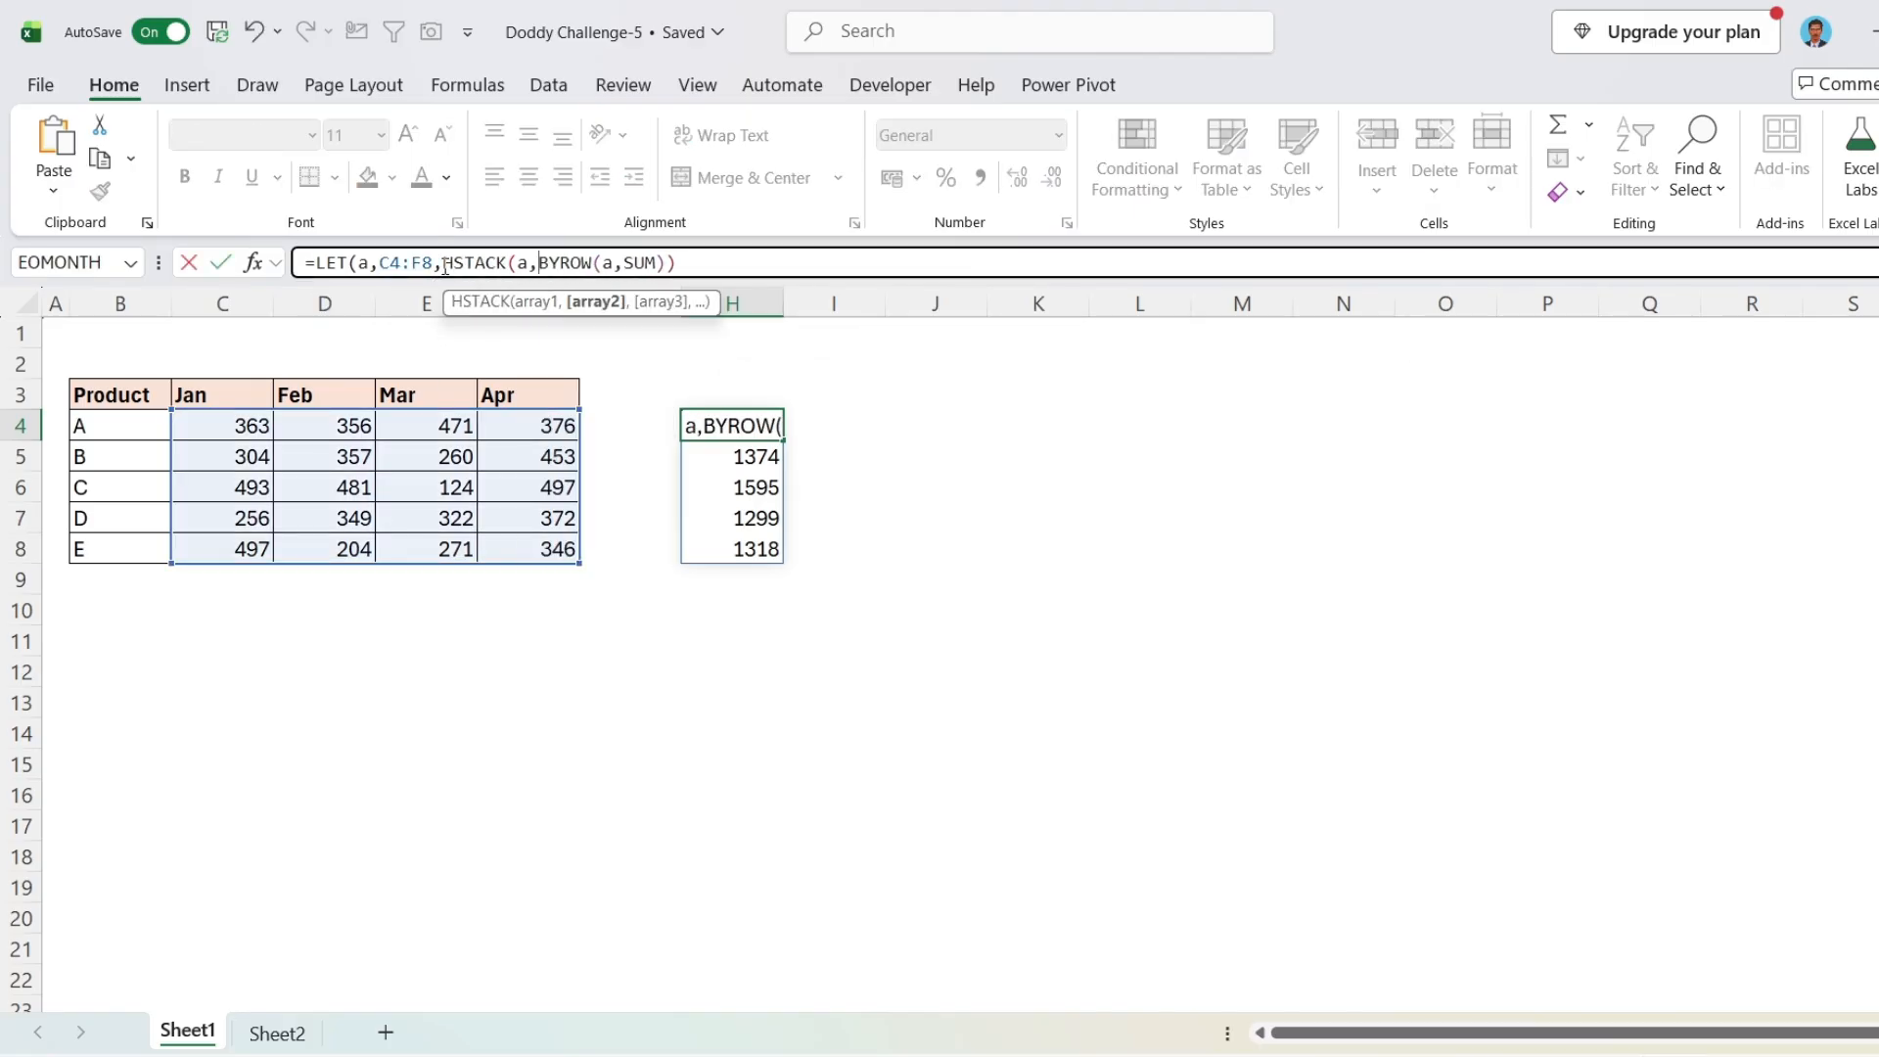
pyautogui.click(729, 269)
pyautogui.write(')')
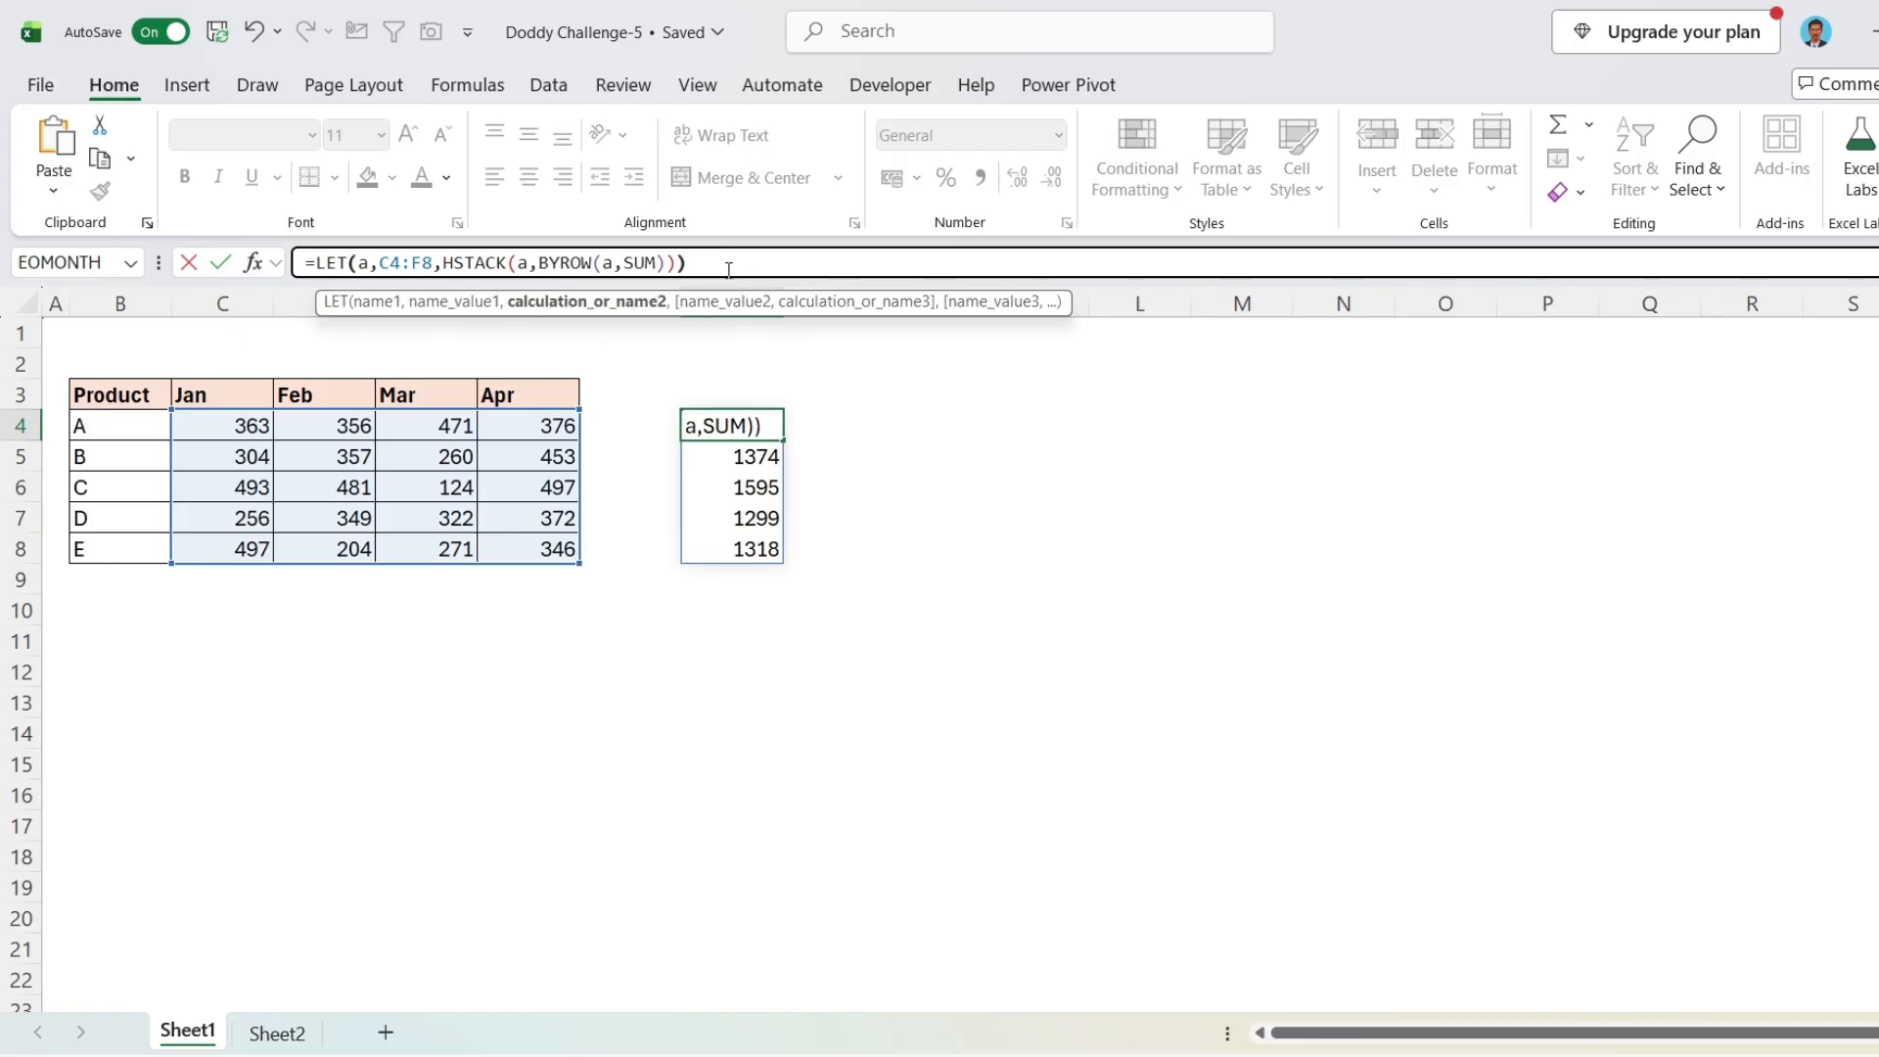
pyautogui.hotkey('ctrl', 'Return')
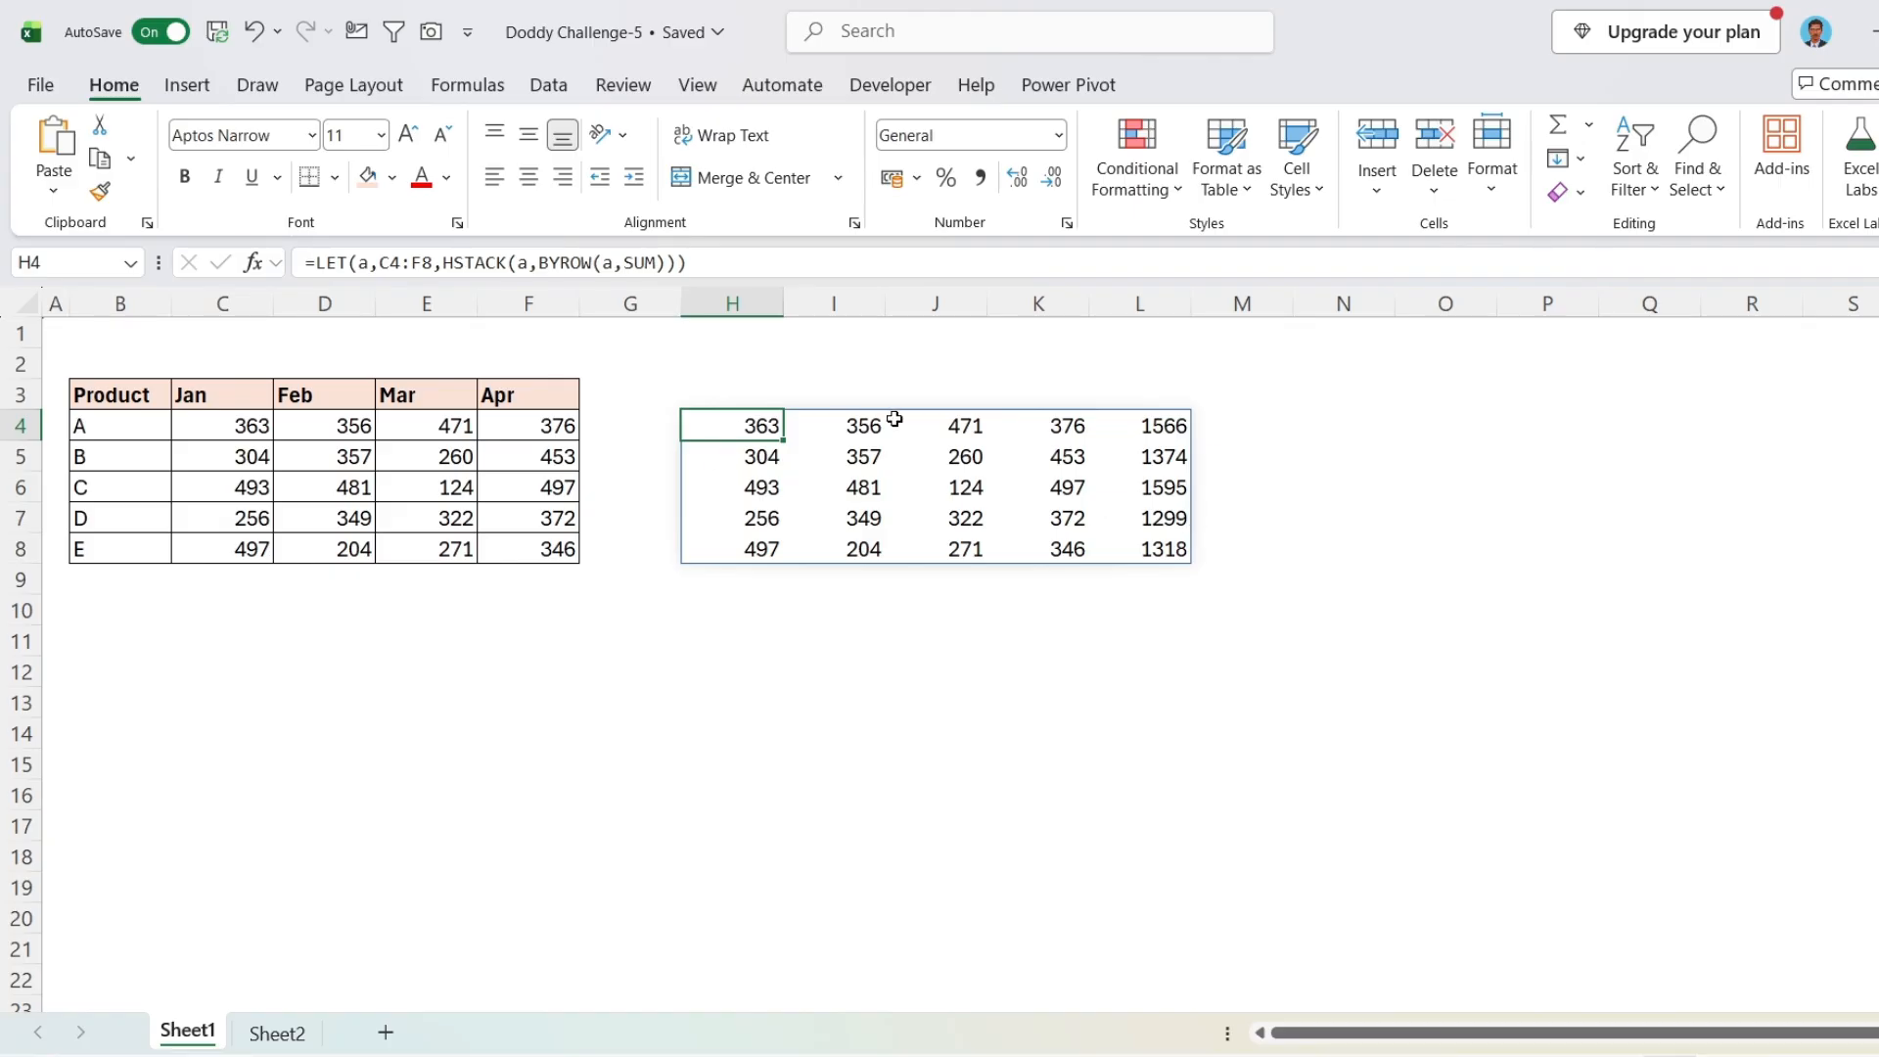
# - Enclose the HSTACK expression in the H4 formula in TRANSPOSE to swap its rows and columns
pyautogui.click(439, 262)
pyautogui.write('tra')
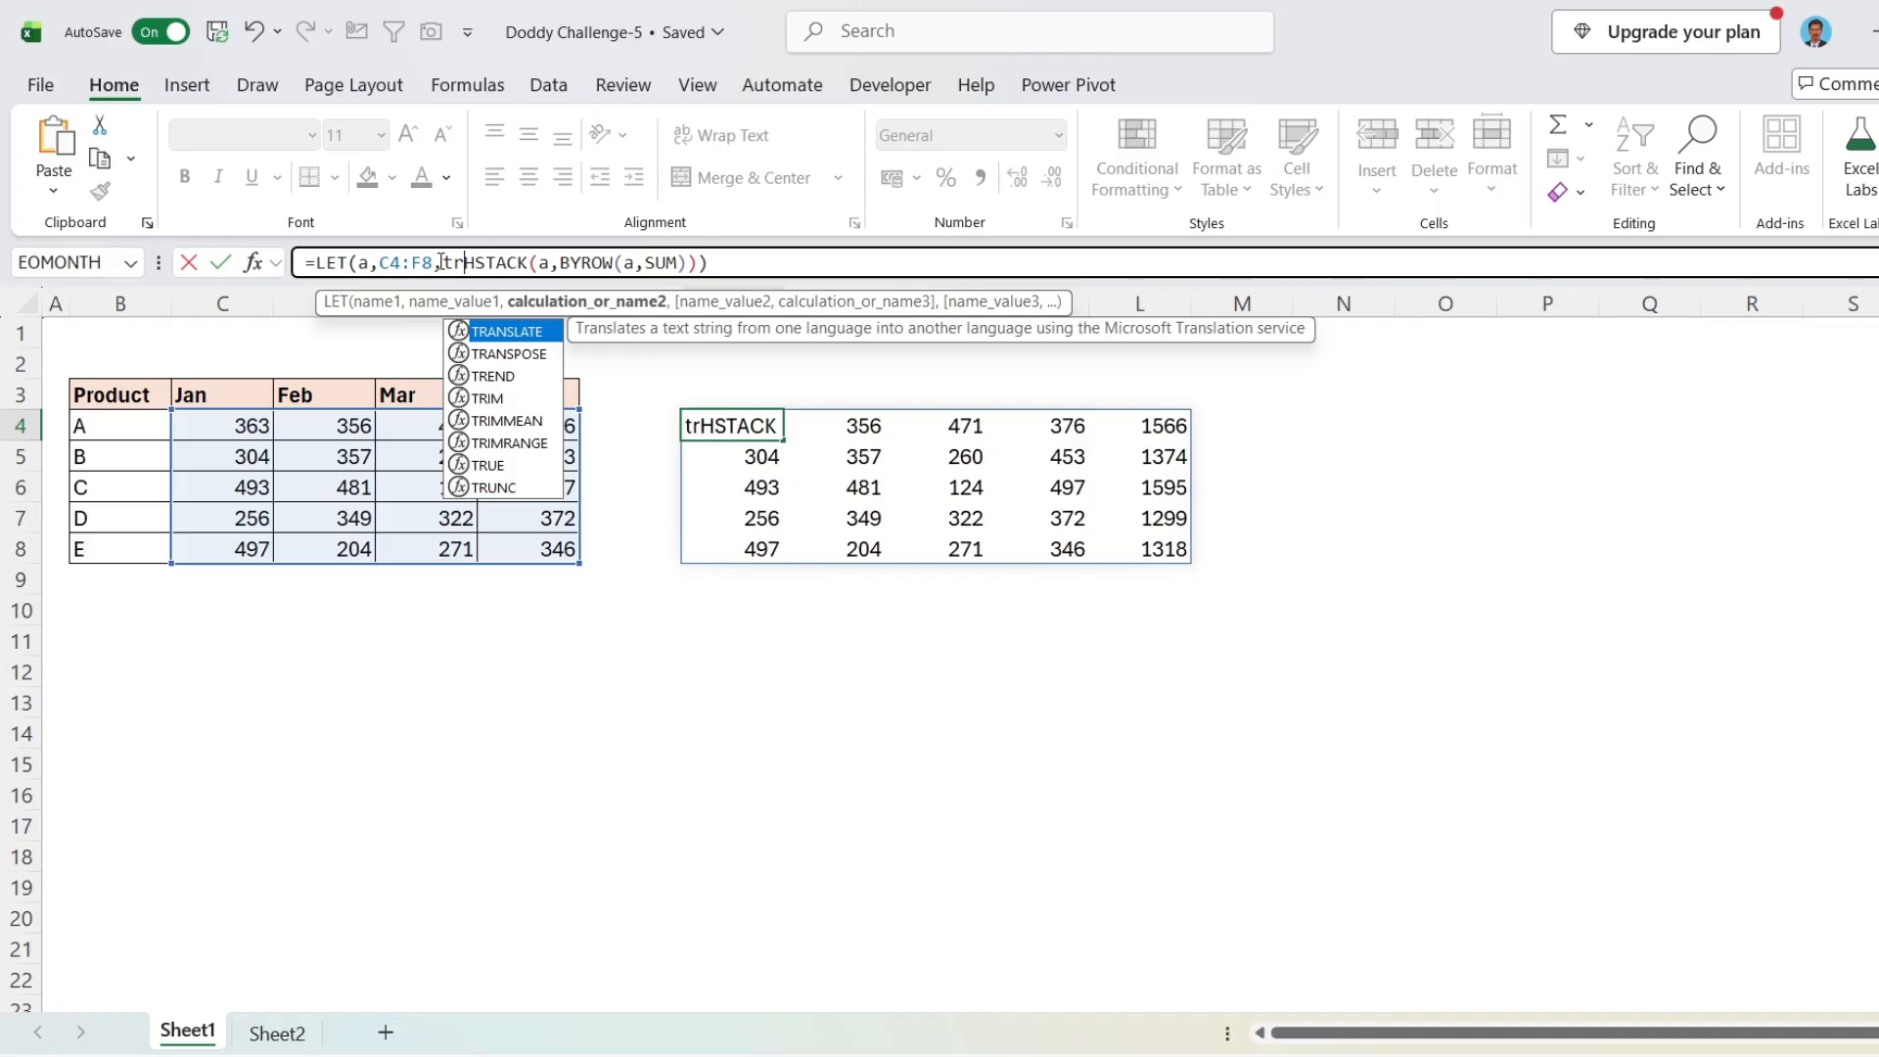
pyautogui.press('Down')
pyautogui.press('Tab')
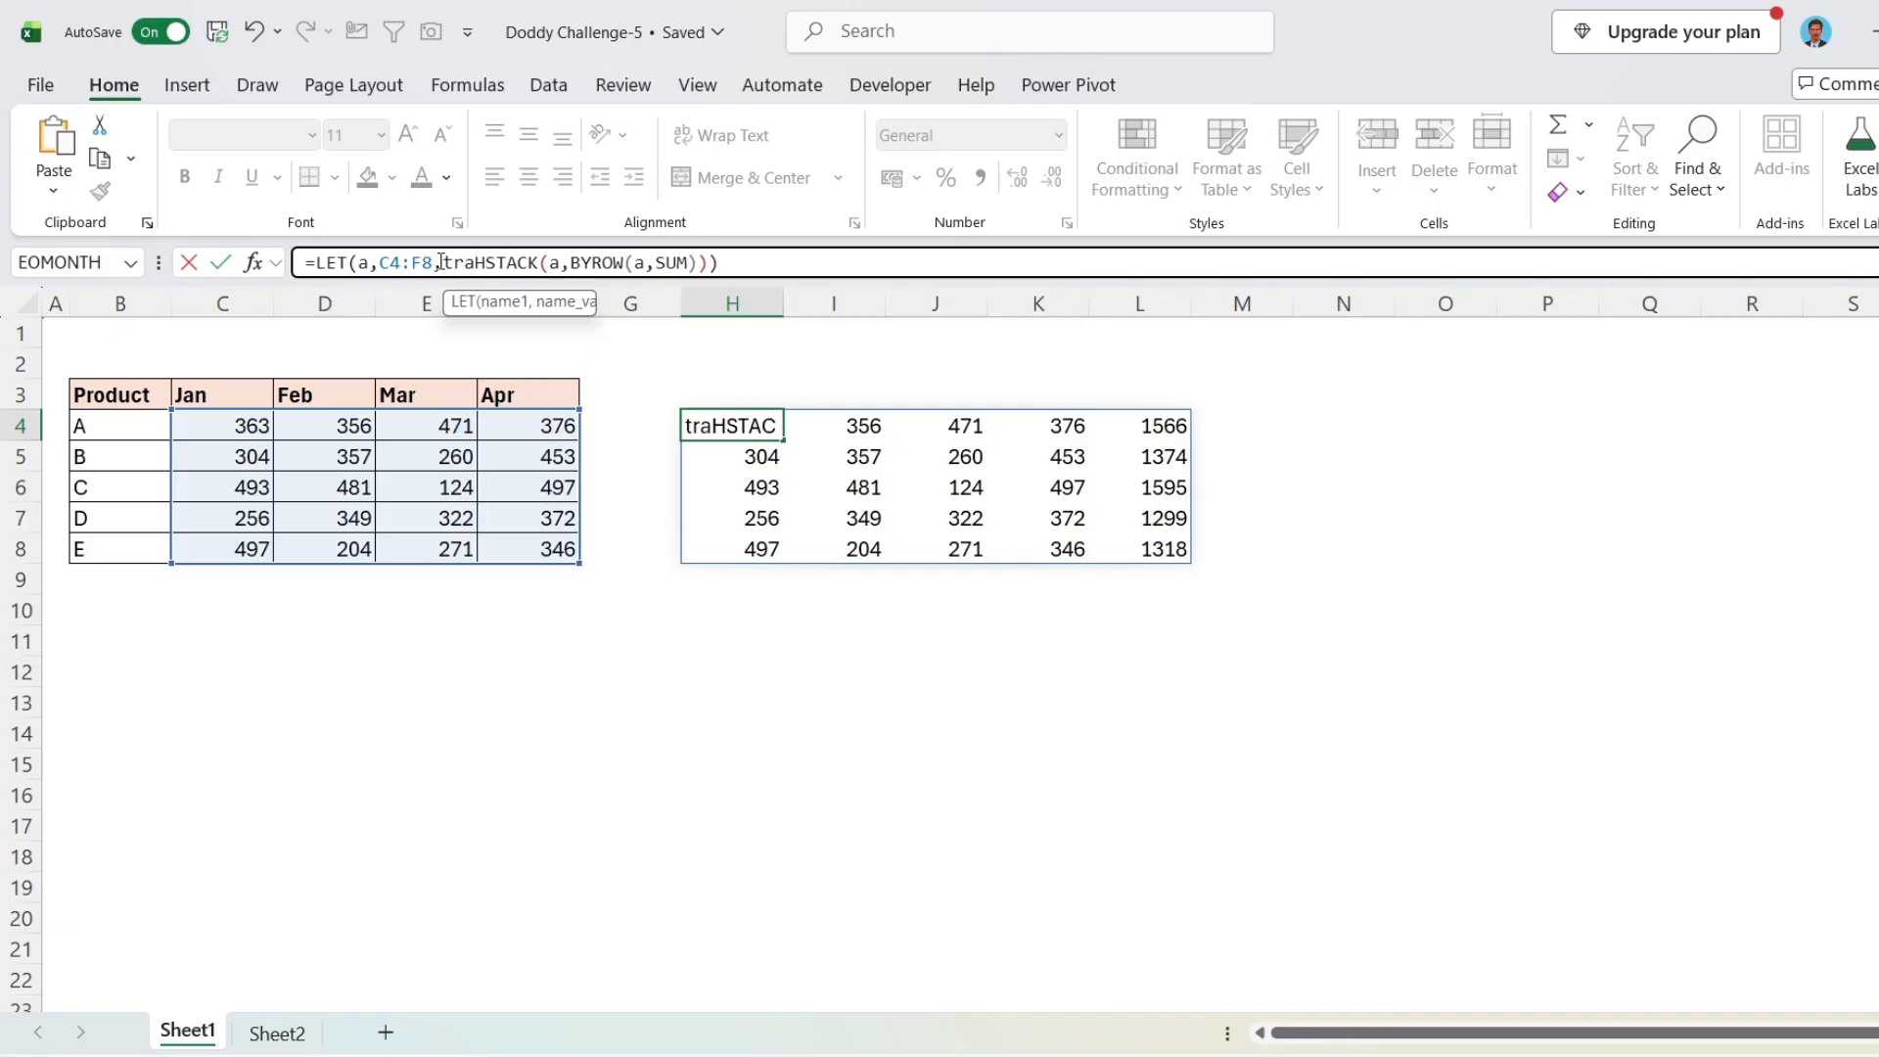
pyautogui.click(804, 263)
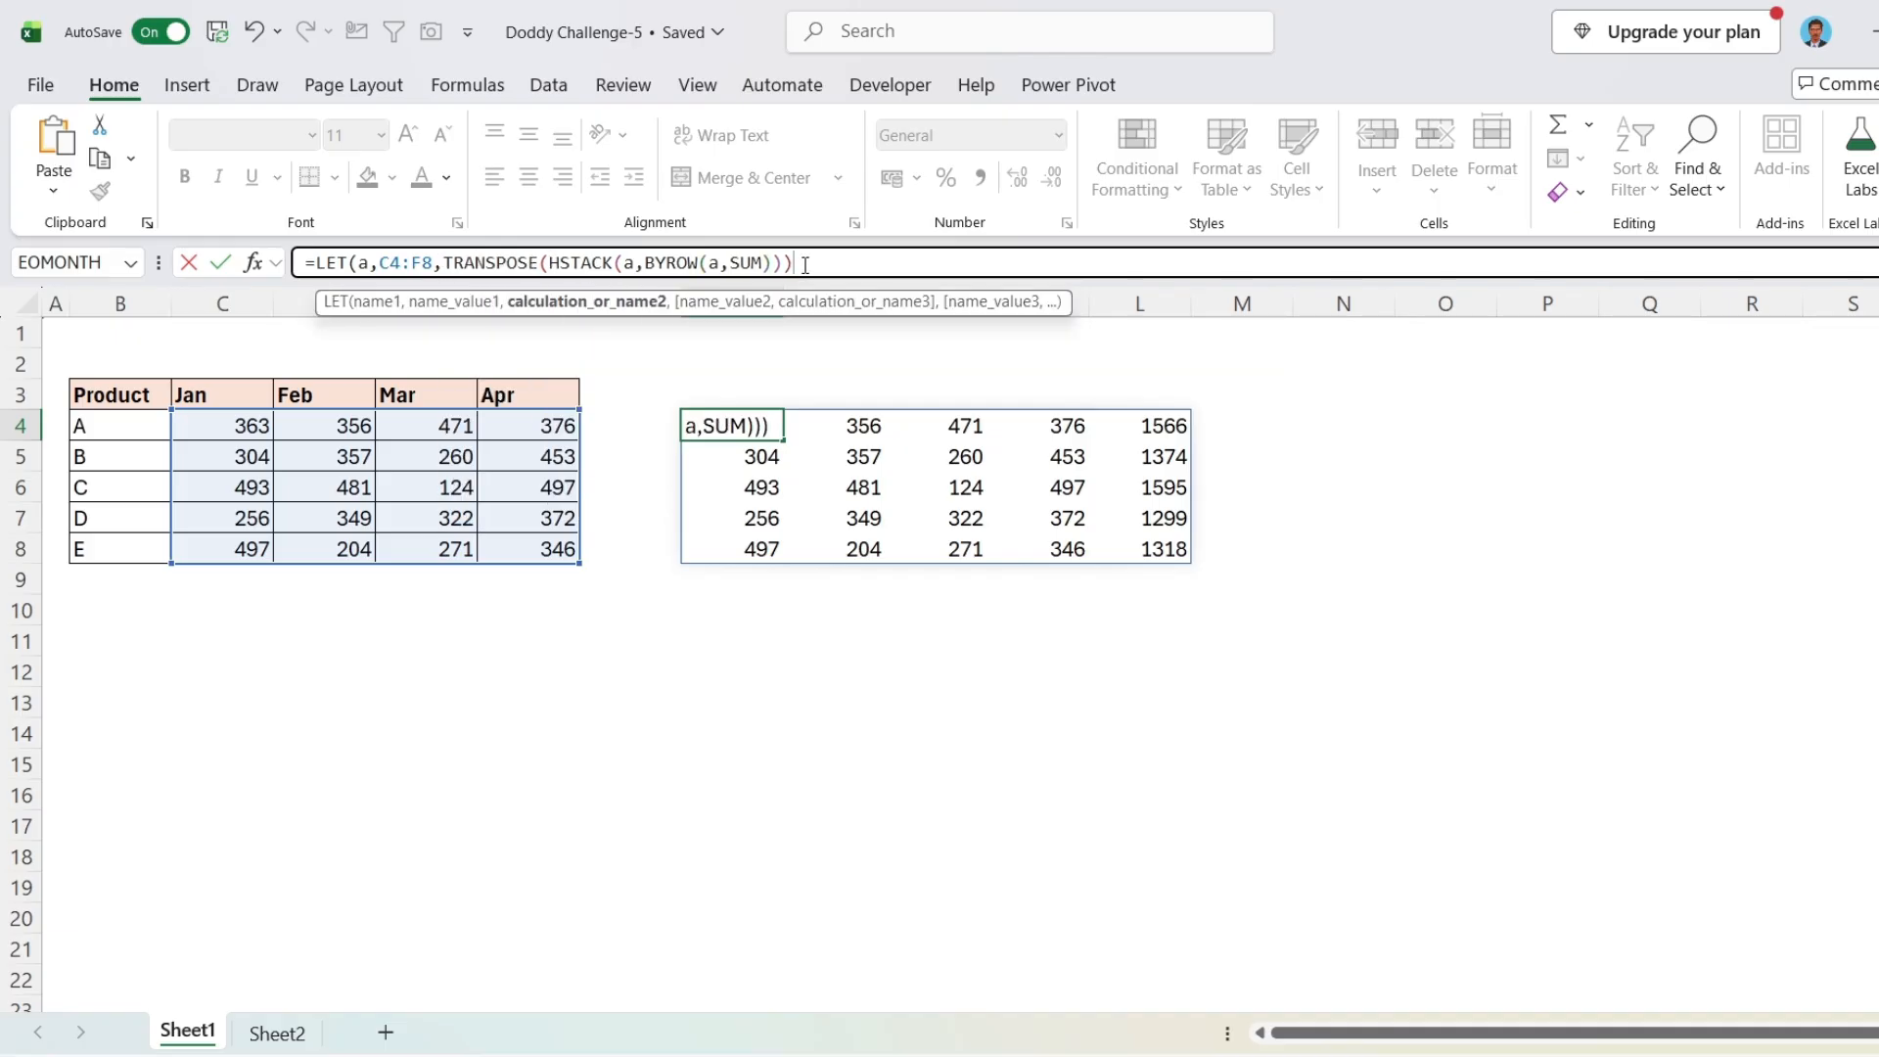
pyautogui.write(')')
pyautogui.hotkey('ctrl', 'Return')
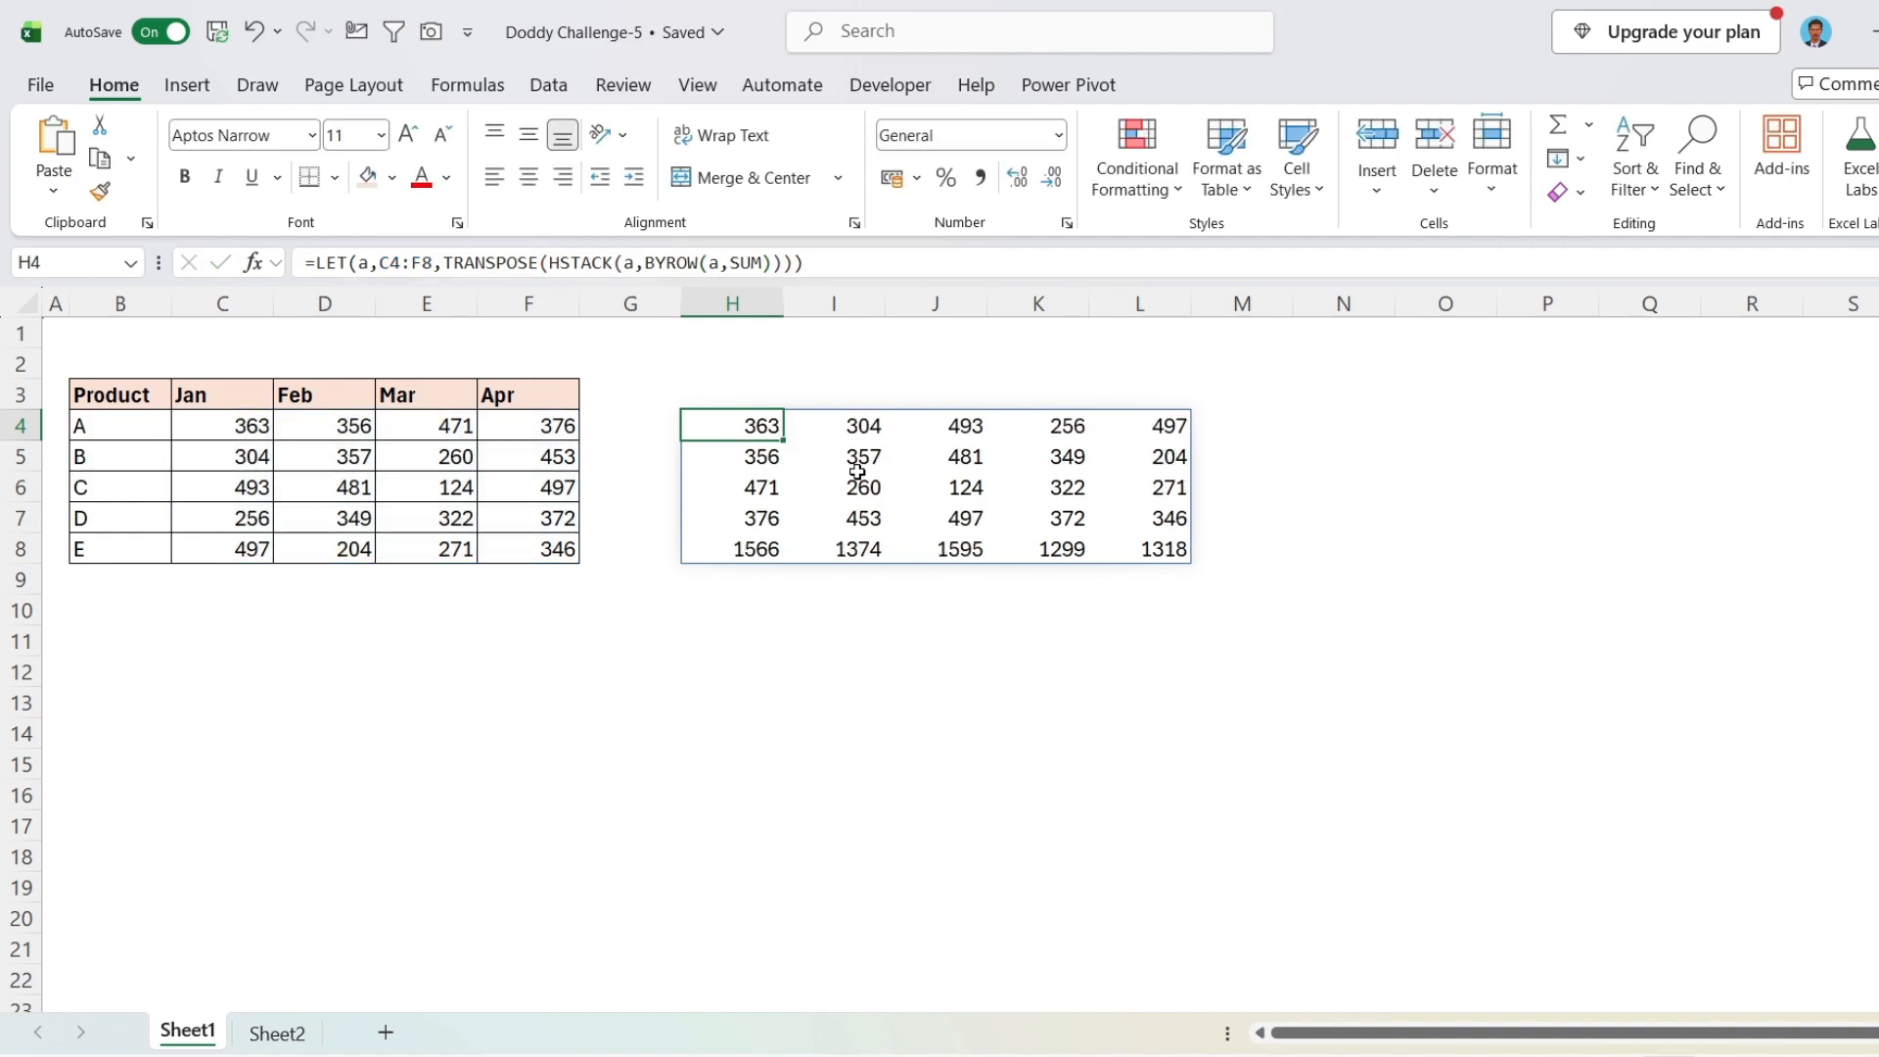
# - Define the TRANSPOSE expression as b in the H4 formula and add a copy of that expression as the LET calculation
pyautogui.click(445, 264)
pyautogui.write('b,')
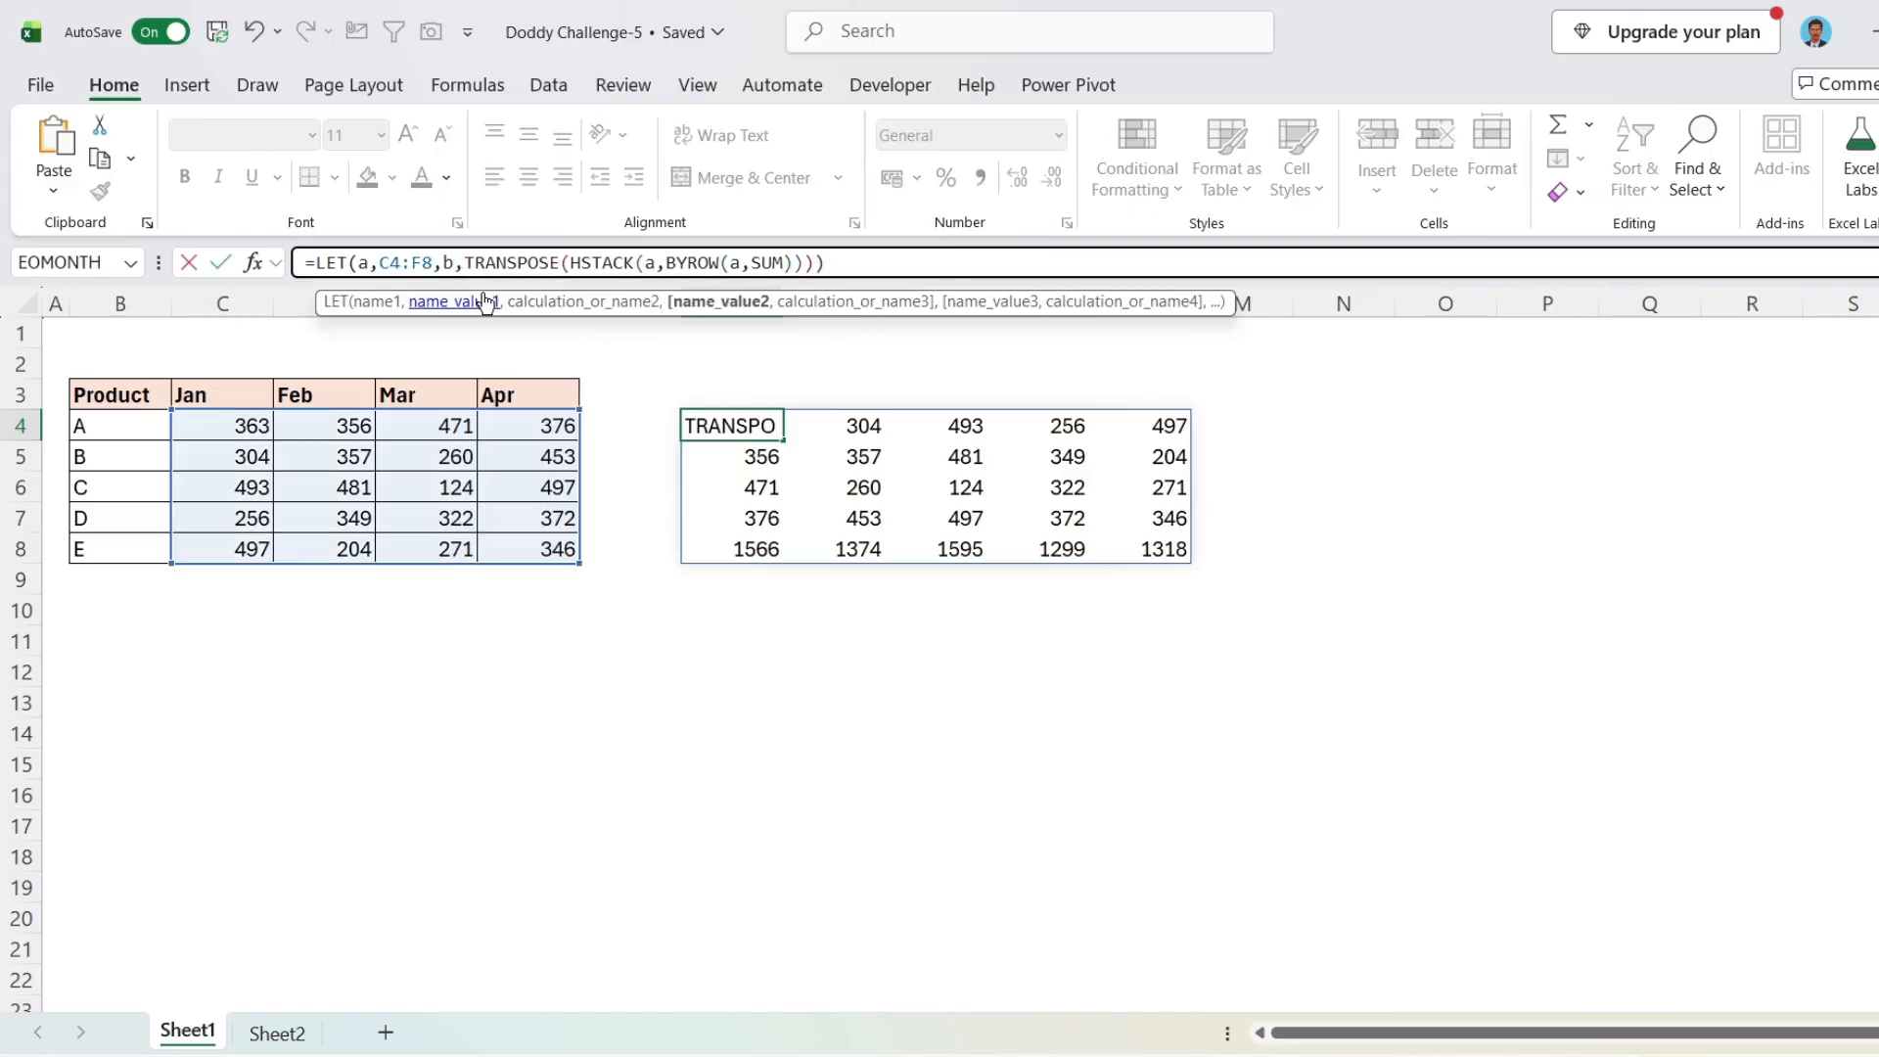
pyautogui.click(724, 302)
pyautogui.hotkey('ctrl', 'c')
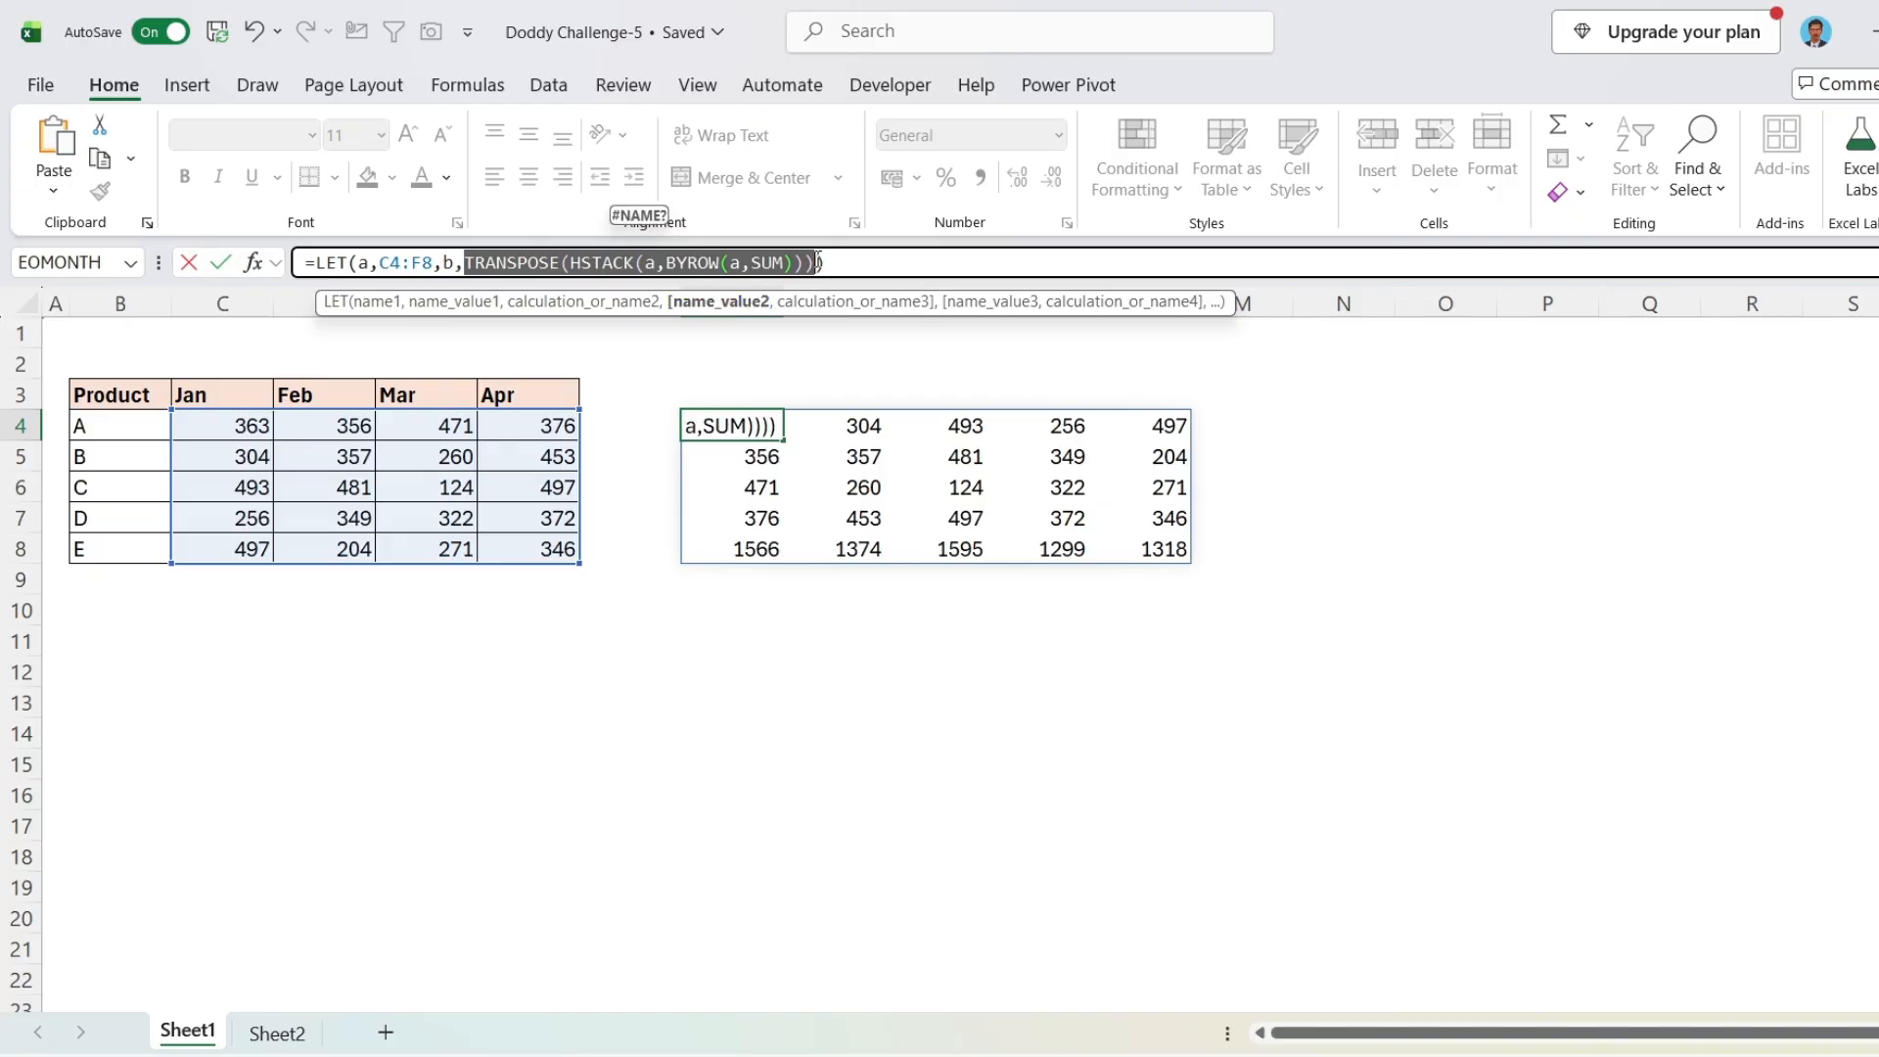
pyautogui.click(852, 266)
pyautogui.write(',')
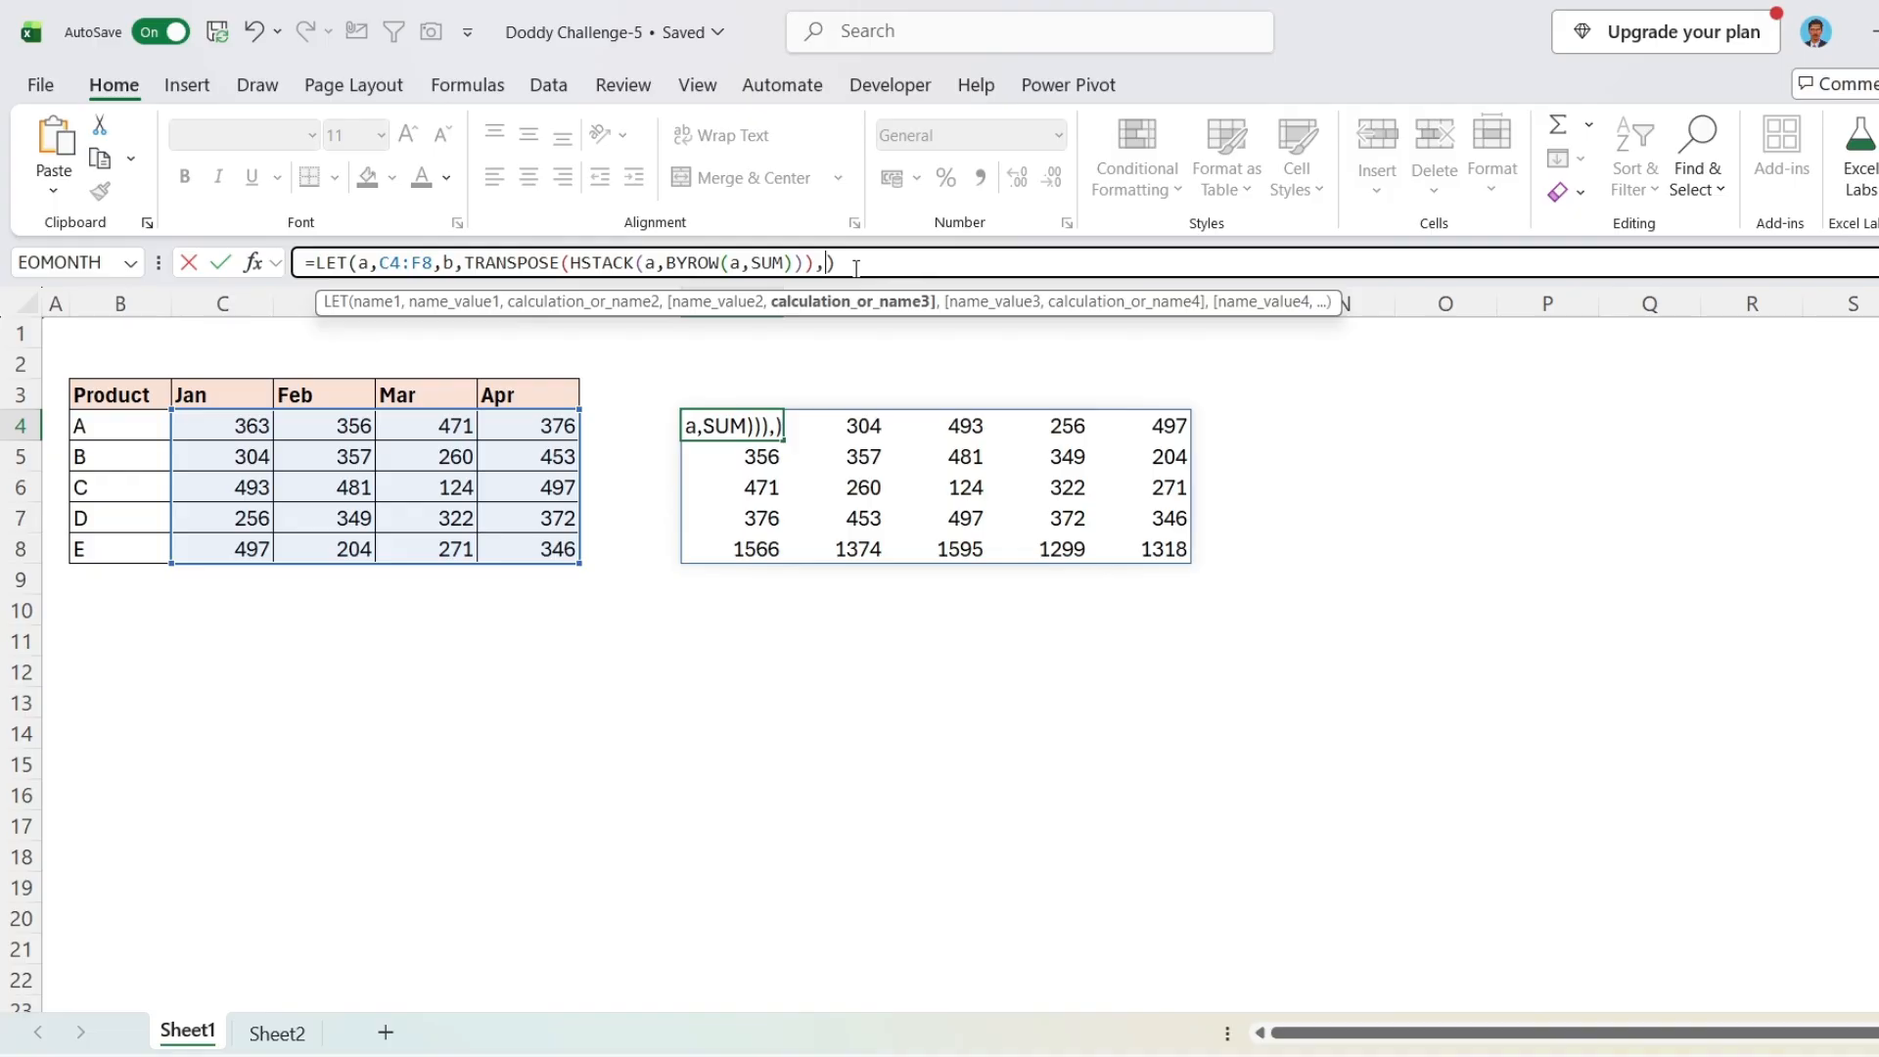
pyautogui.hotkey('ctrl', 'v')
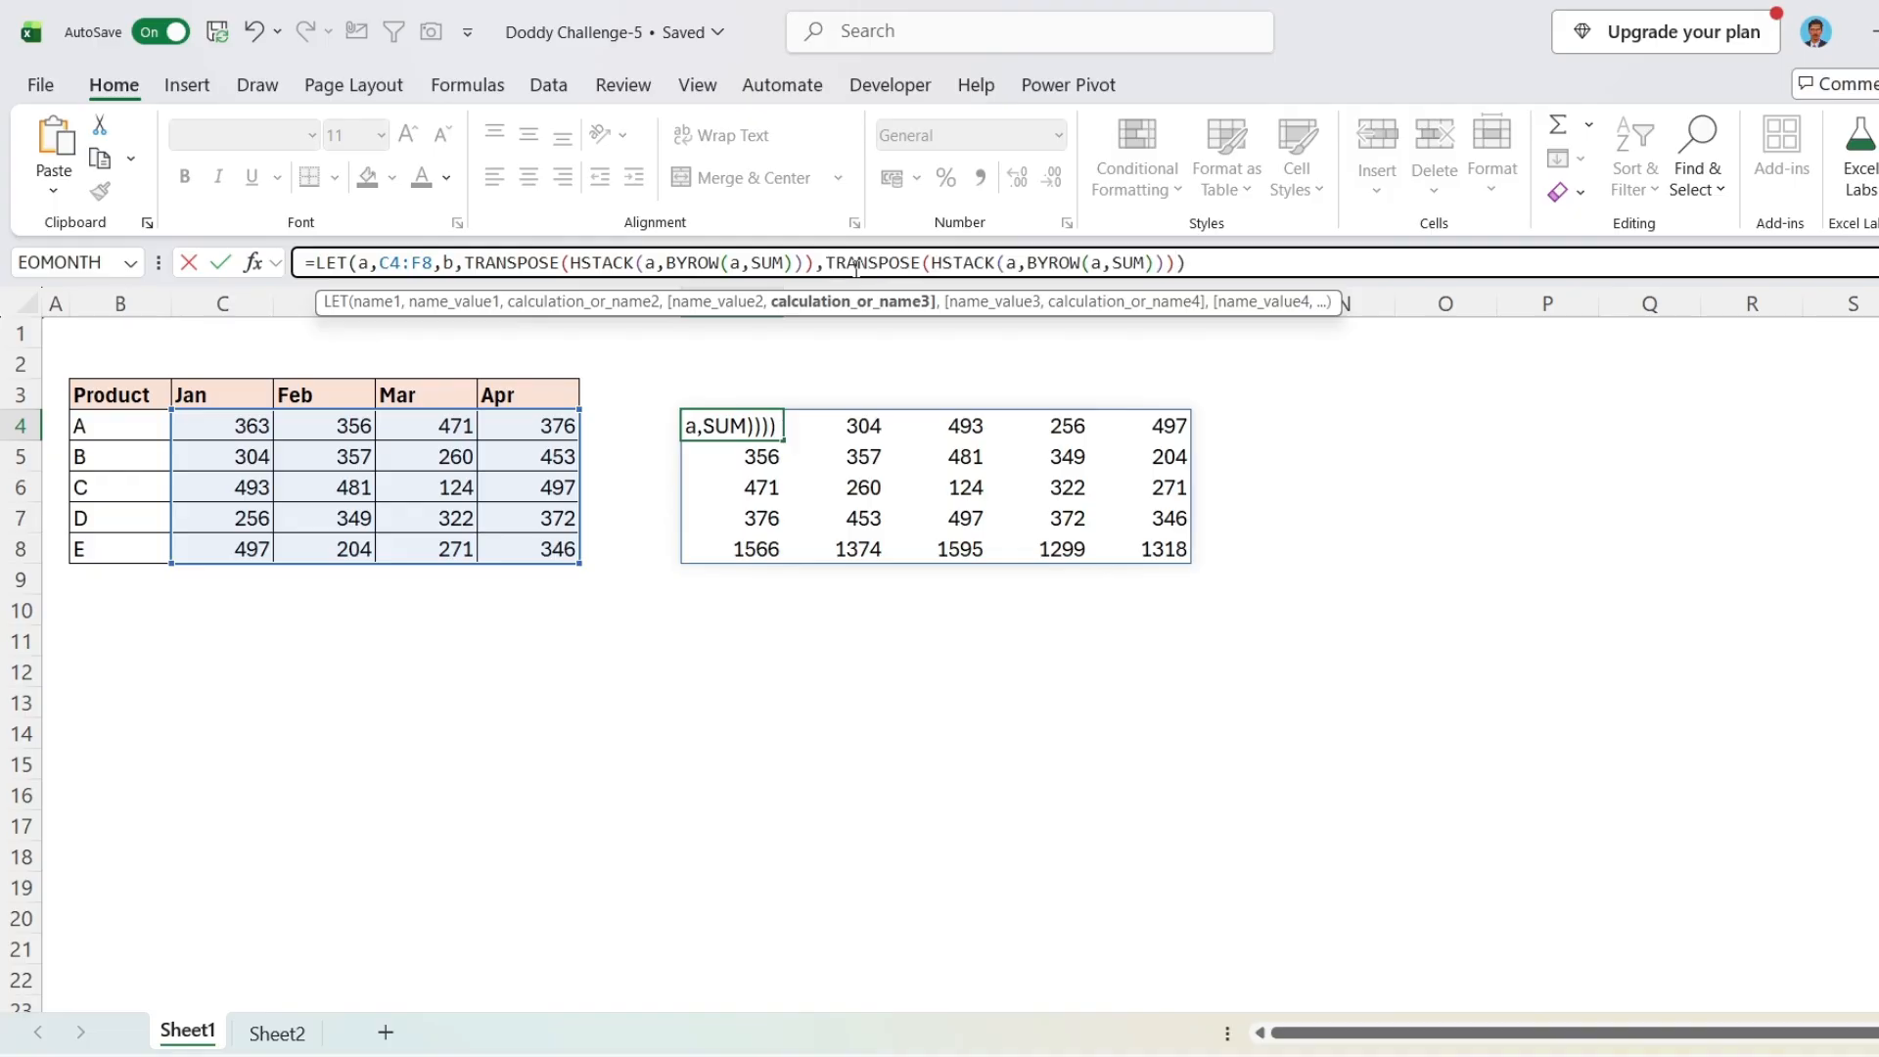
# - Replace both a references with b in the second TRANSPOSE expression, giving TRANSPOSE(HSTACK(b,BYROW(b,SUM))), and enter the formula
pyautogui.click(1019, 262)
pyautogui.press('BackSpace')
pyautogui.write('a')
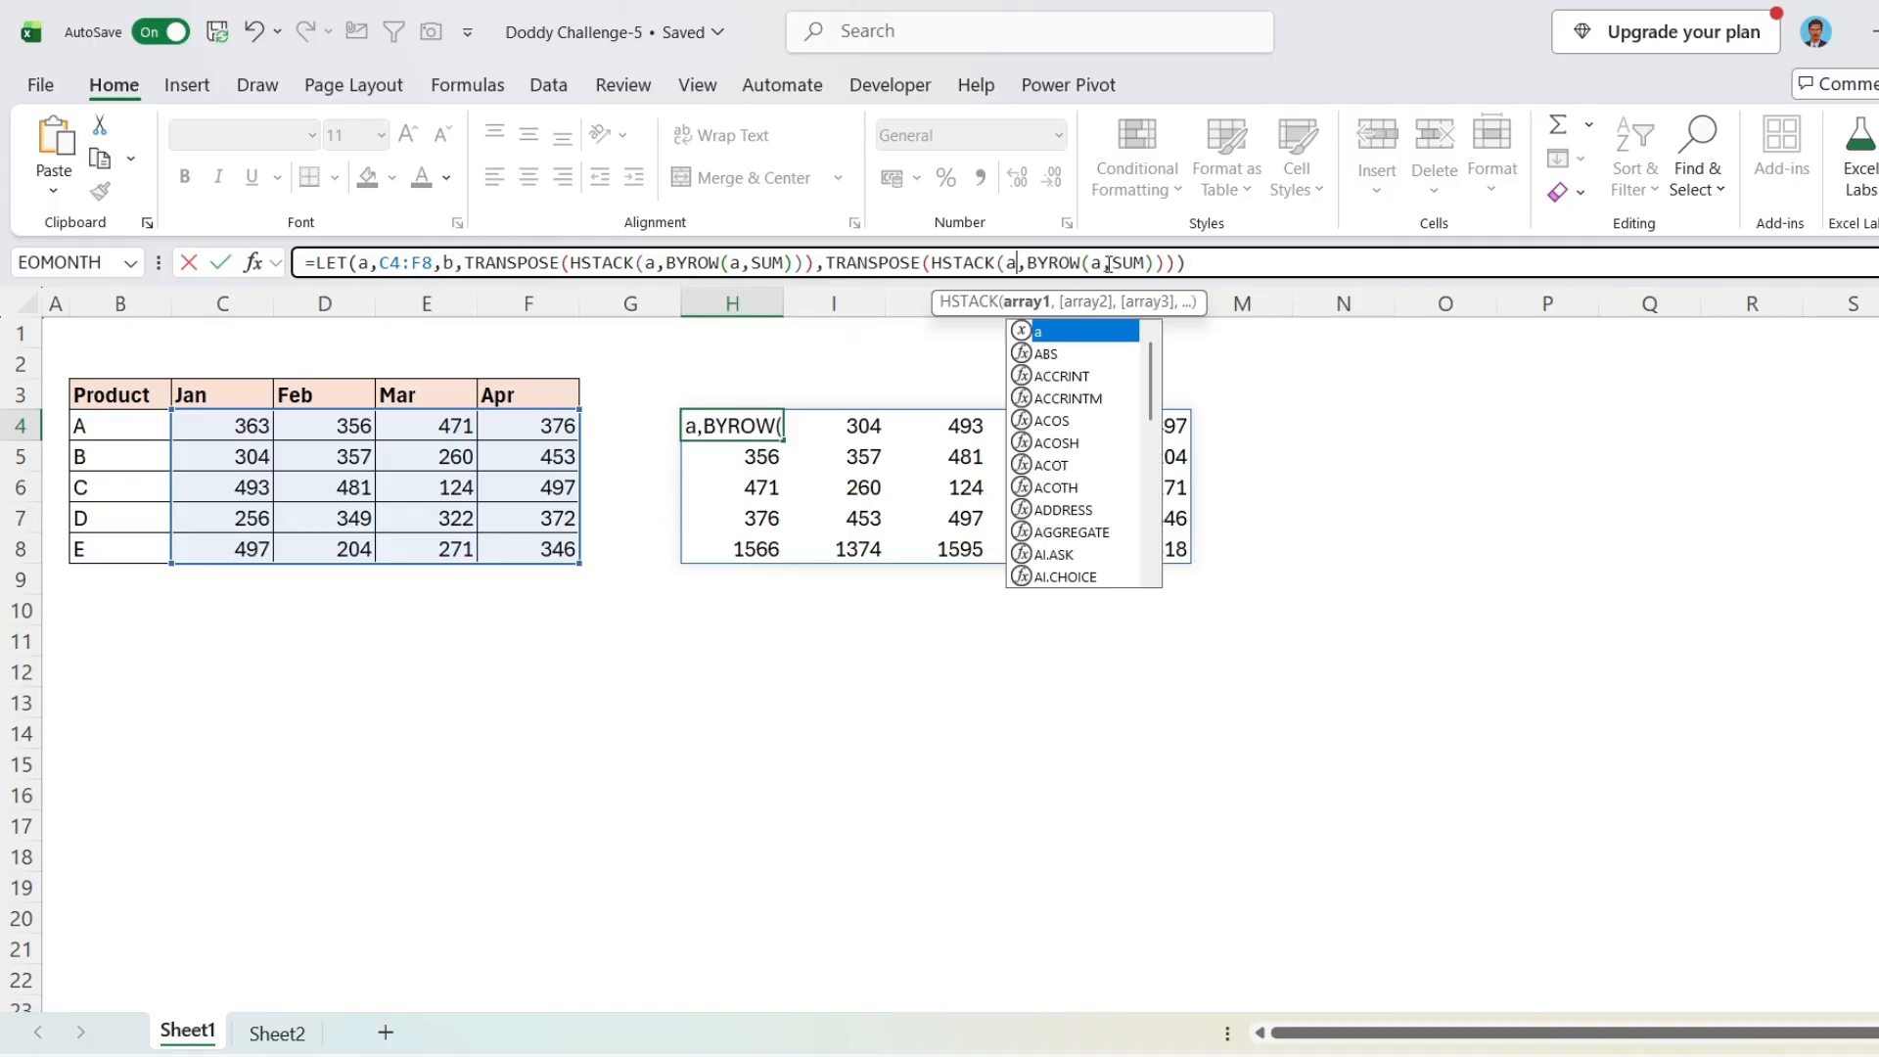
pyautogui.press('BackSpace')
pyautogui.write('b')
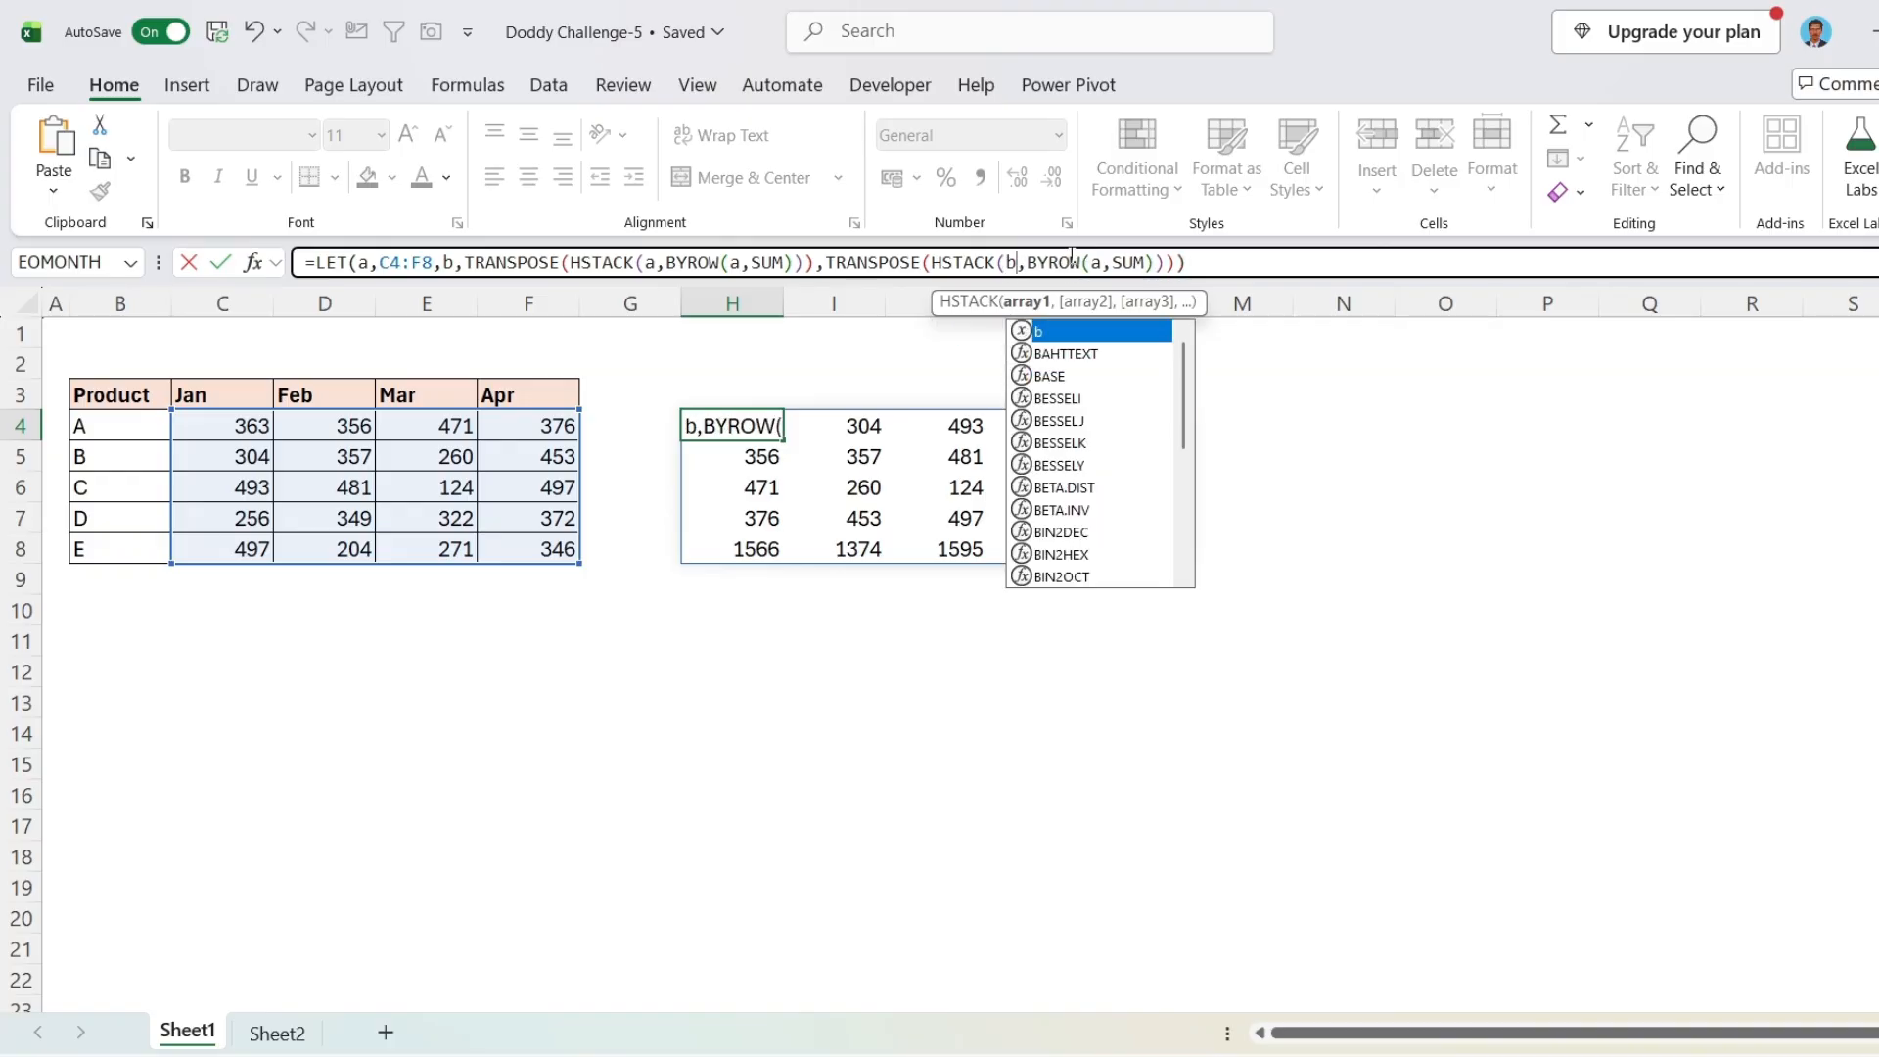
pyautogui.click(1100, 263)
pyautogui.press('BackSpace')
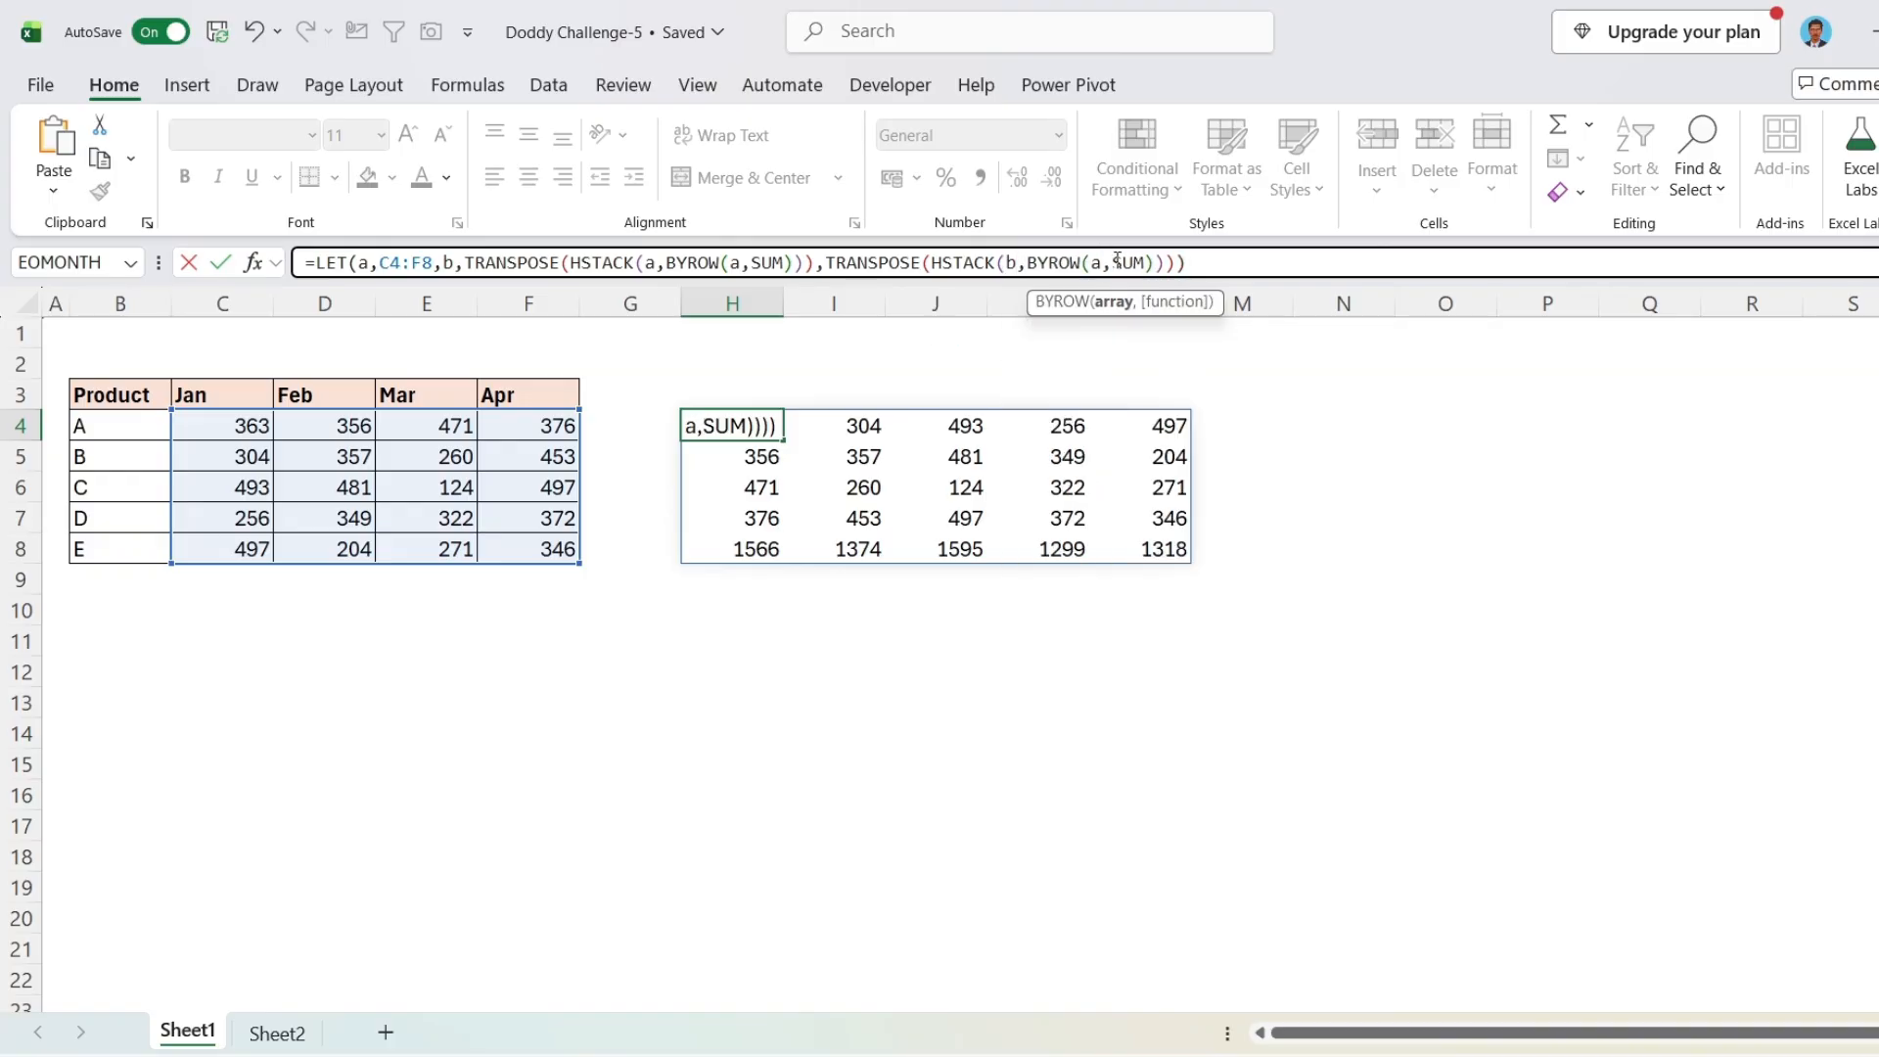
pyautogui.write('b')
pyautogui.click(1241, 260)
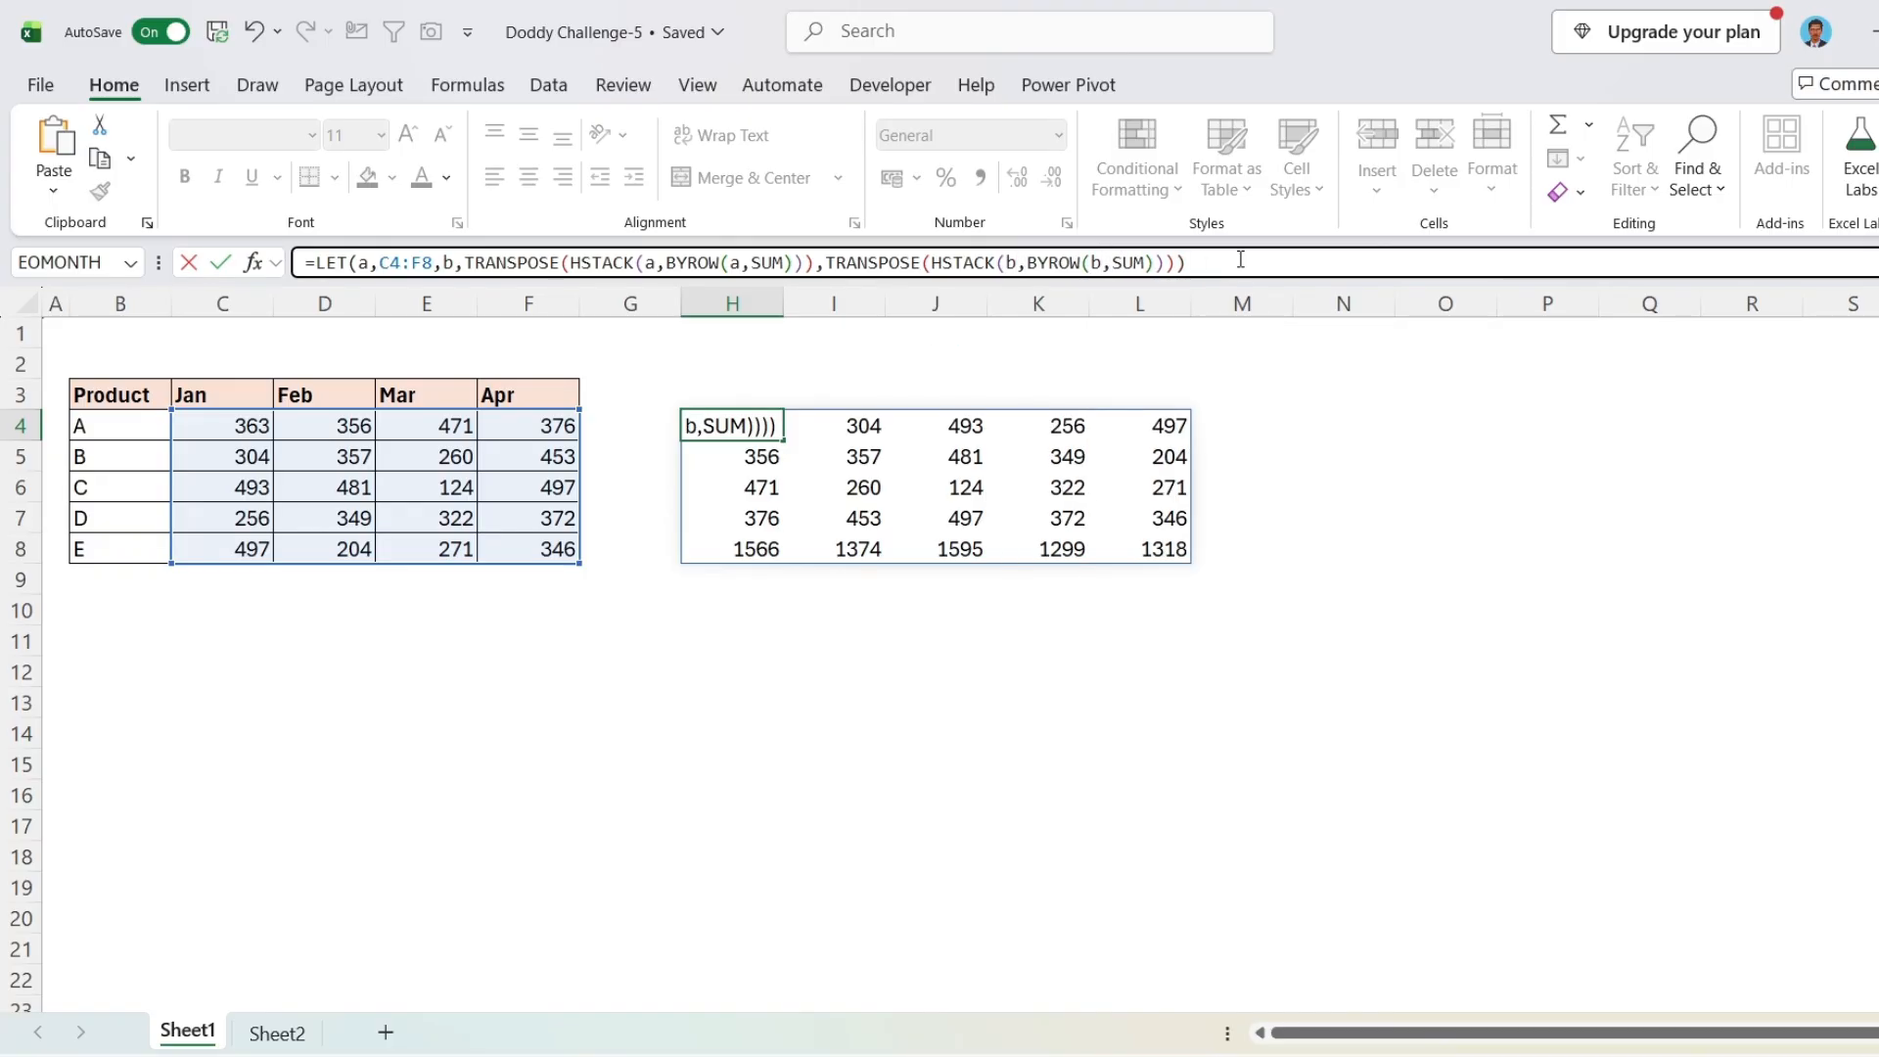
pyautogui.hotkey('ctrl', 'Return')
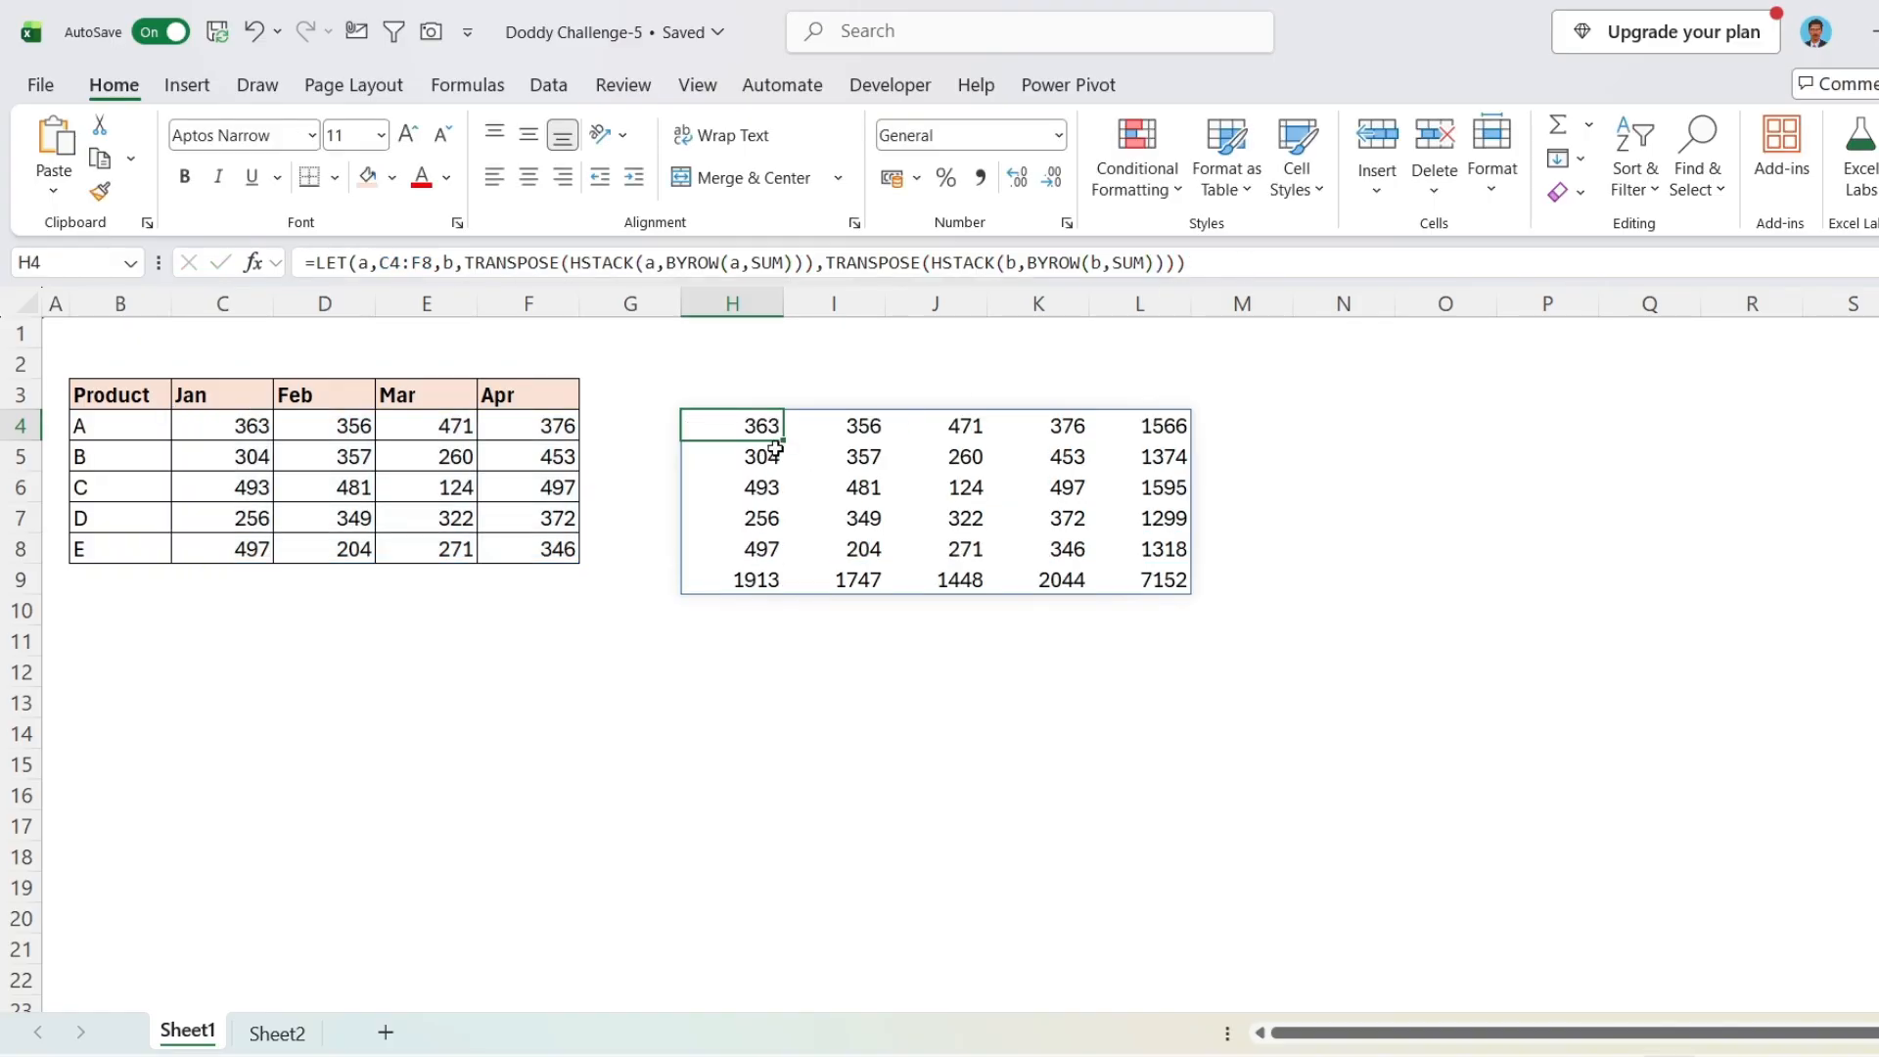
# - Examine the row totals in L4:L8 and the column totals with grand total in H9:L9 of the spilled result
pyautogui.moveTo(1143, 427); pyautogui.dragTo(1159, 550)
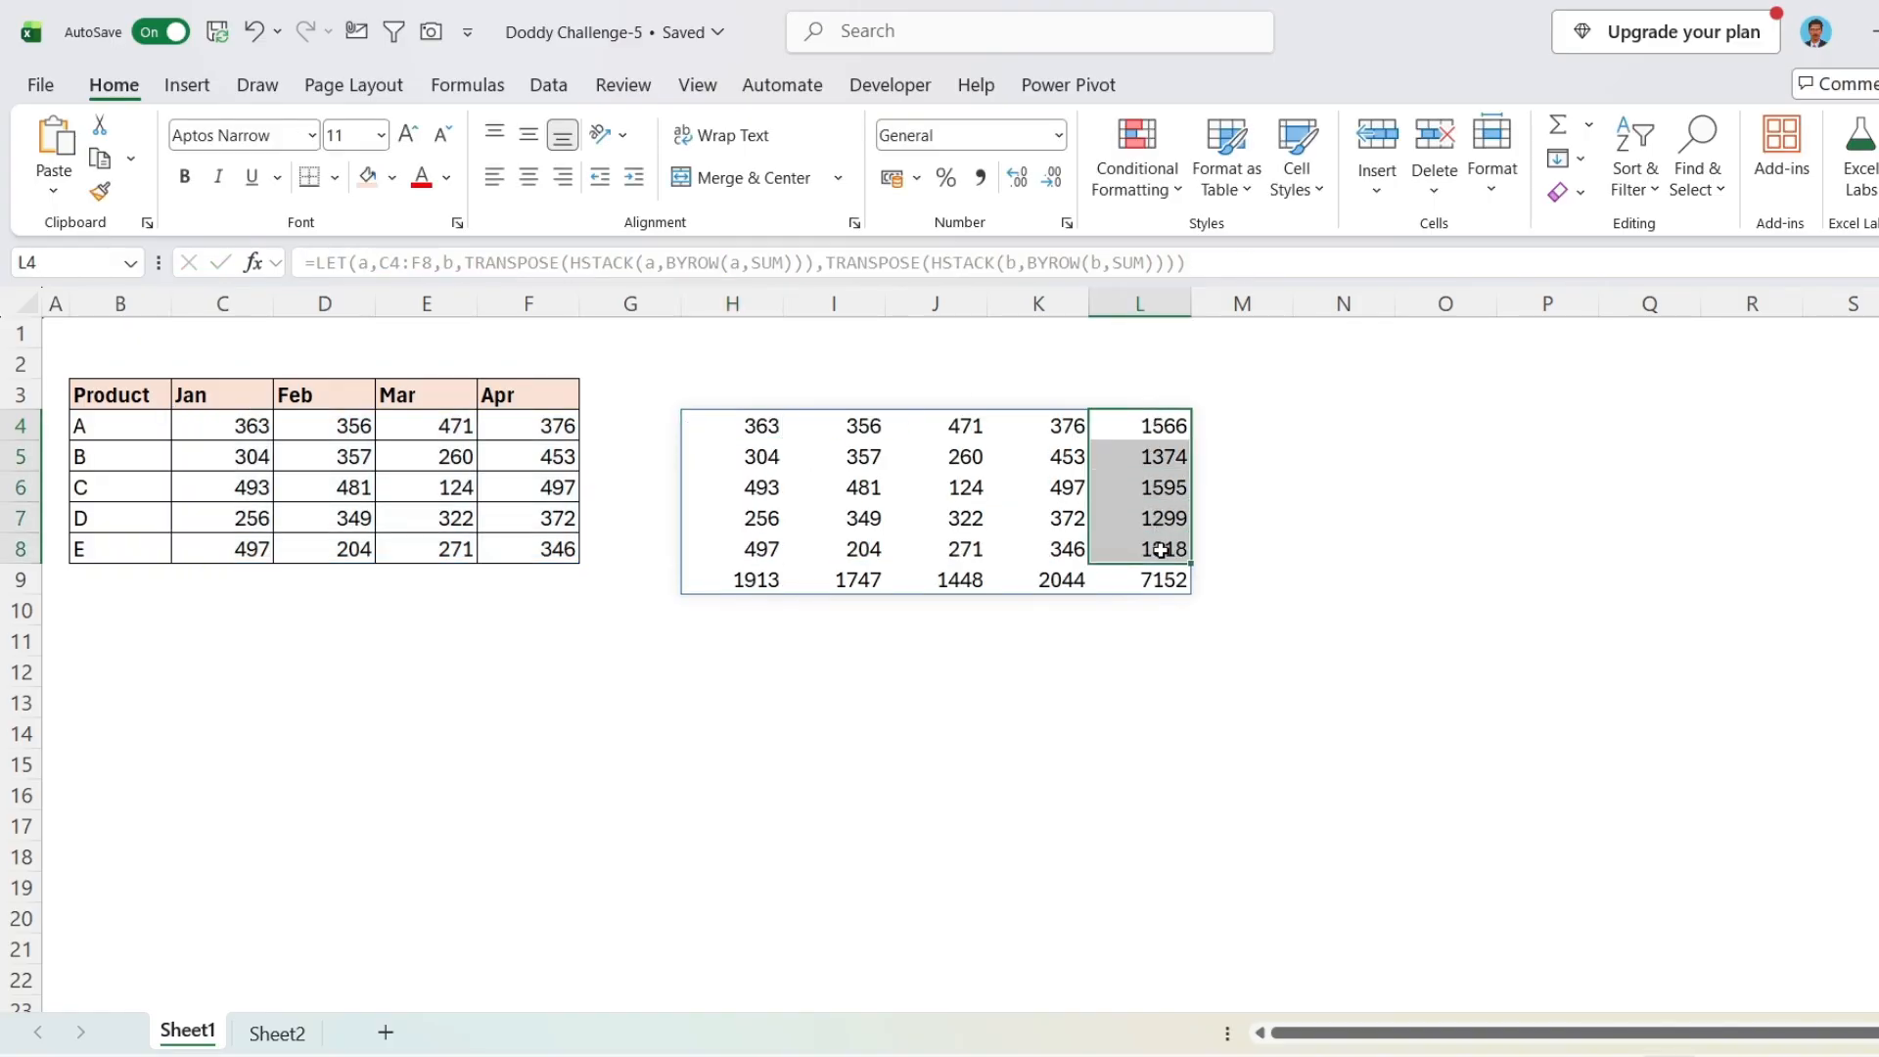
pyautogui.moveTo(729, 575); pyautogui.dragTo(1101, 579)
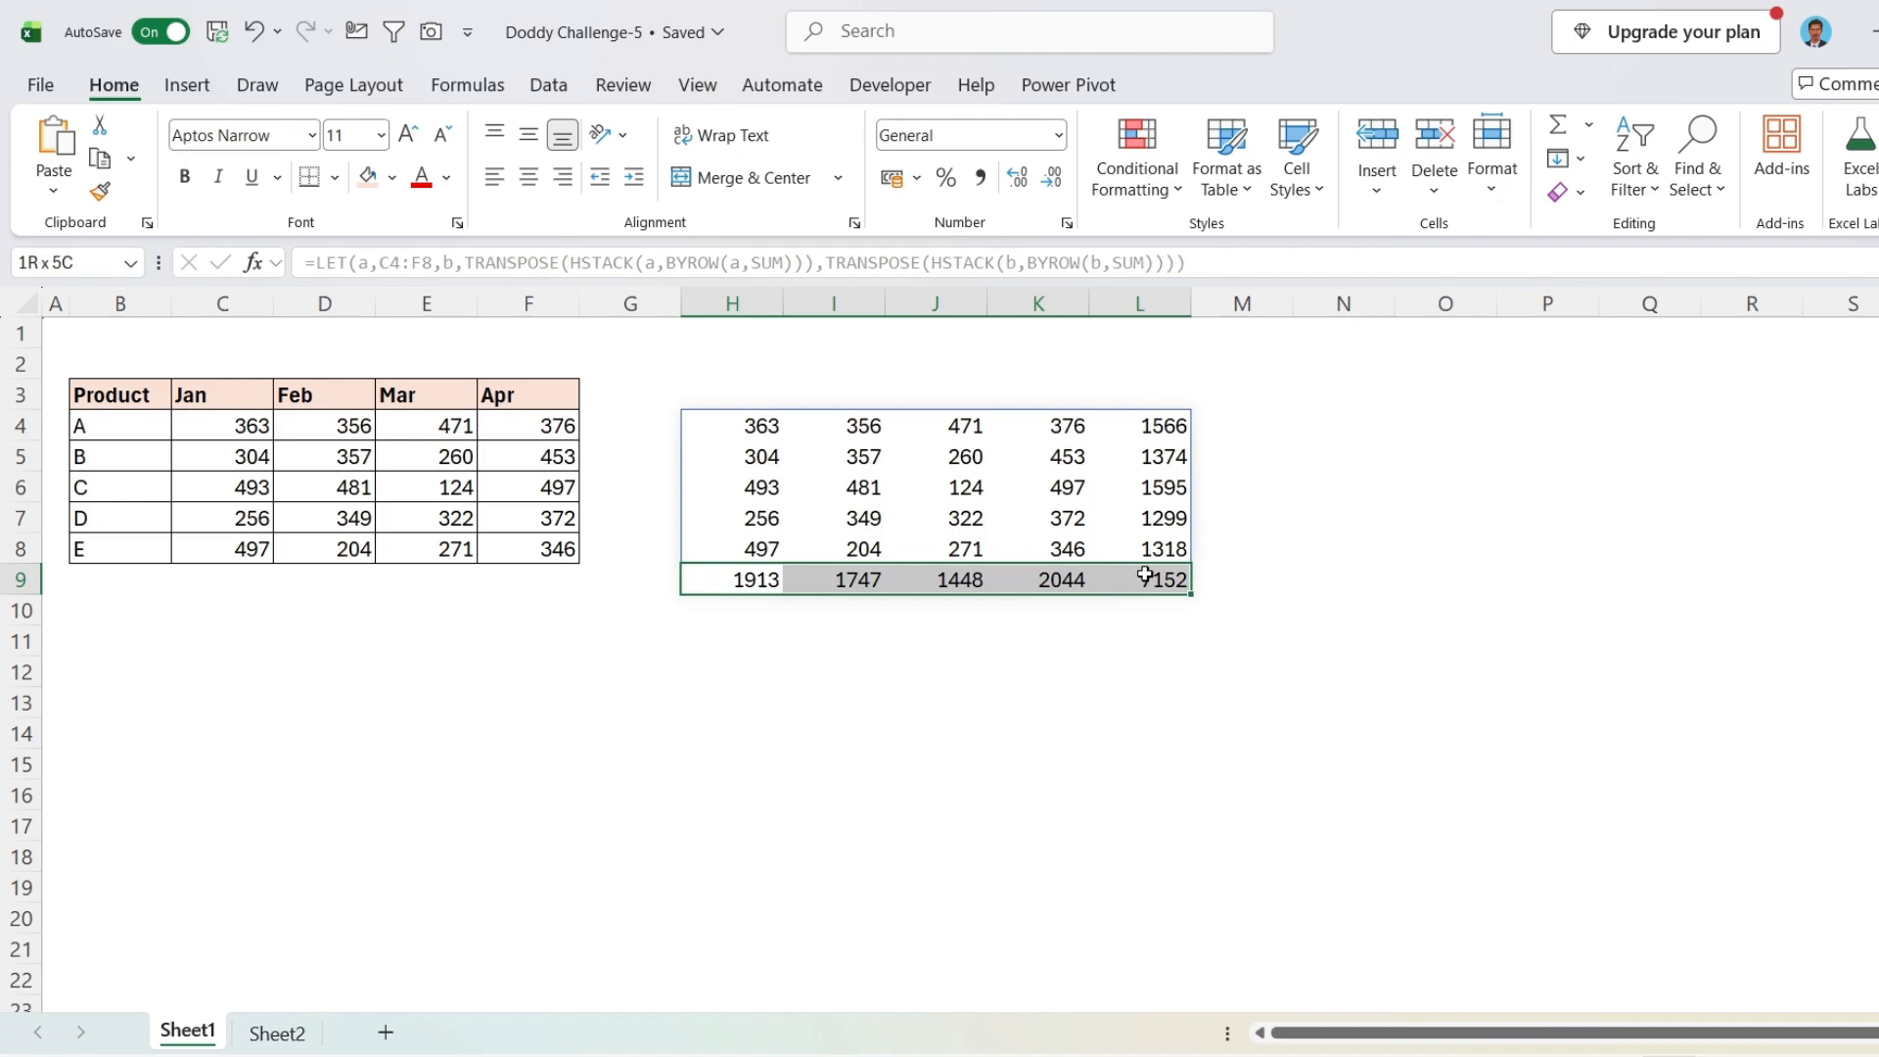
pyautogui.click(764, 429)
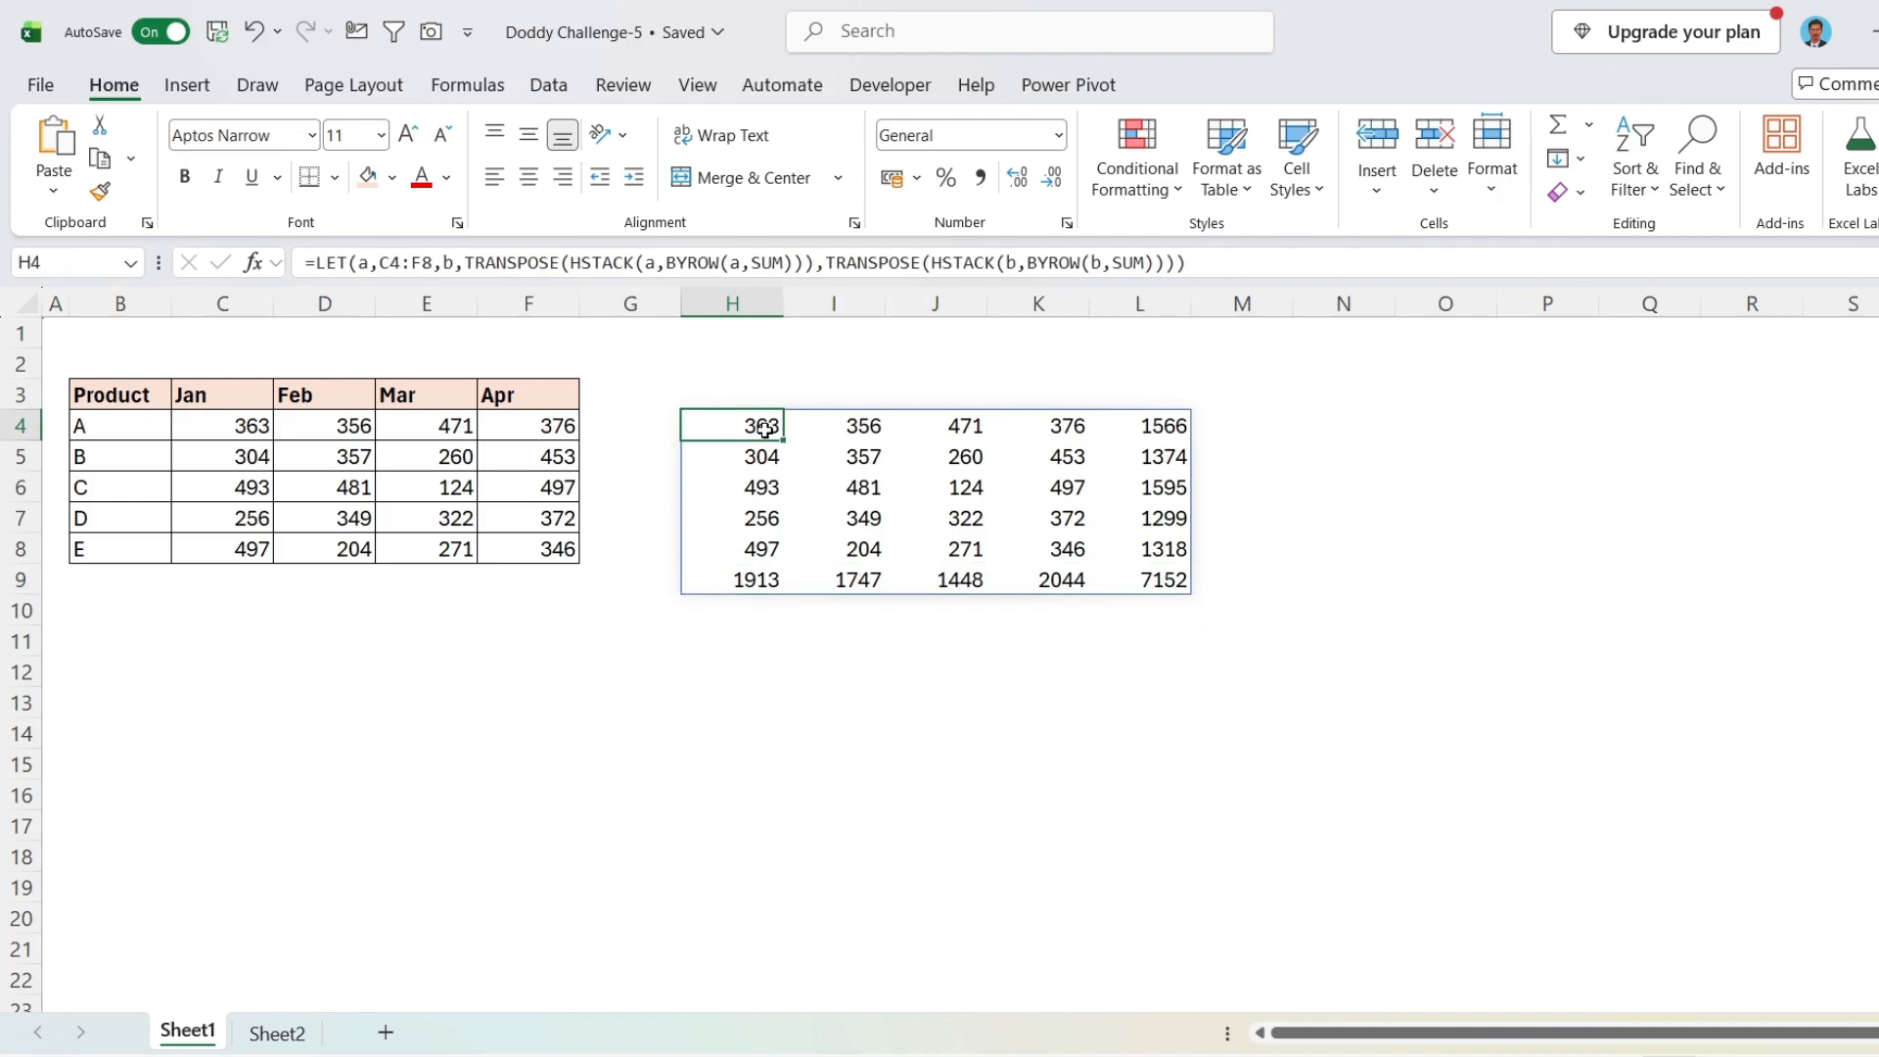
# - Review the LET formula in H4 argument by argument: range C4:F8, the expression named b, and the final TRANSPOSE calculation
pyautogui.click(389, 262)
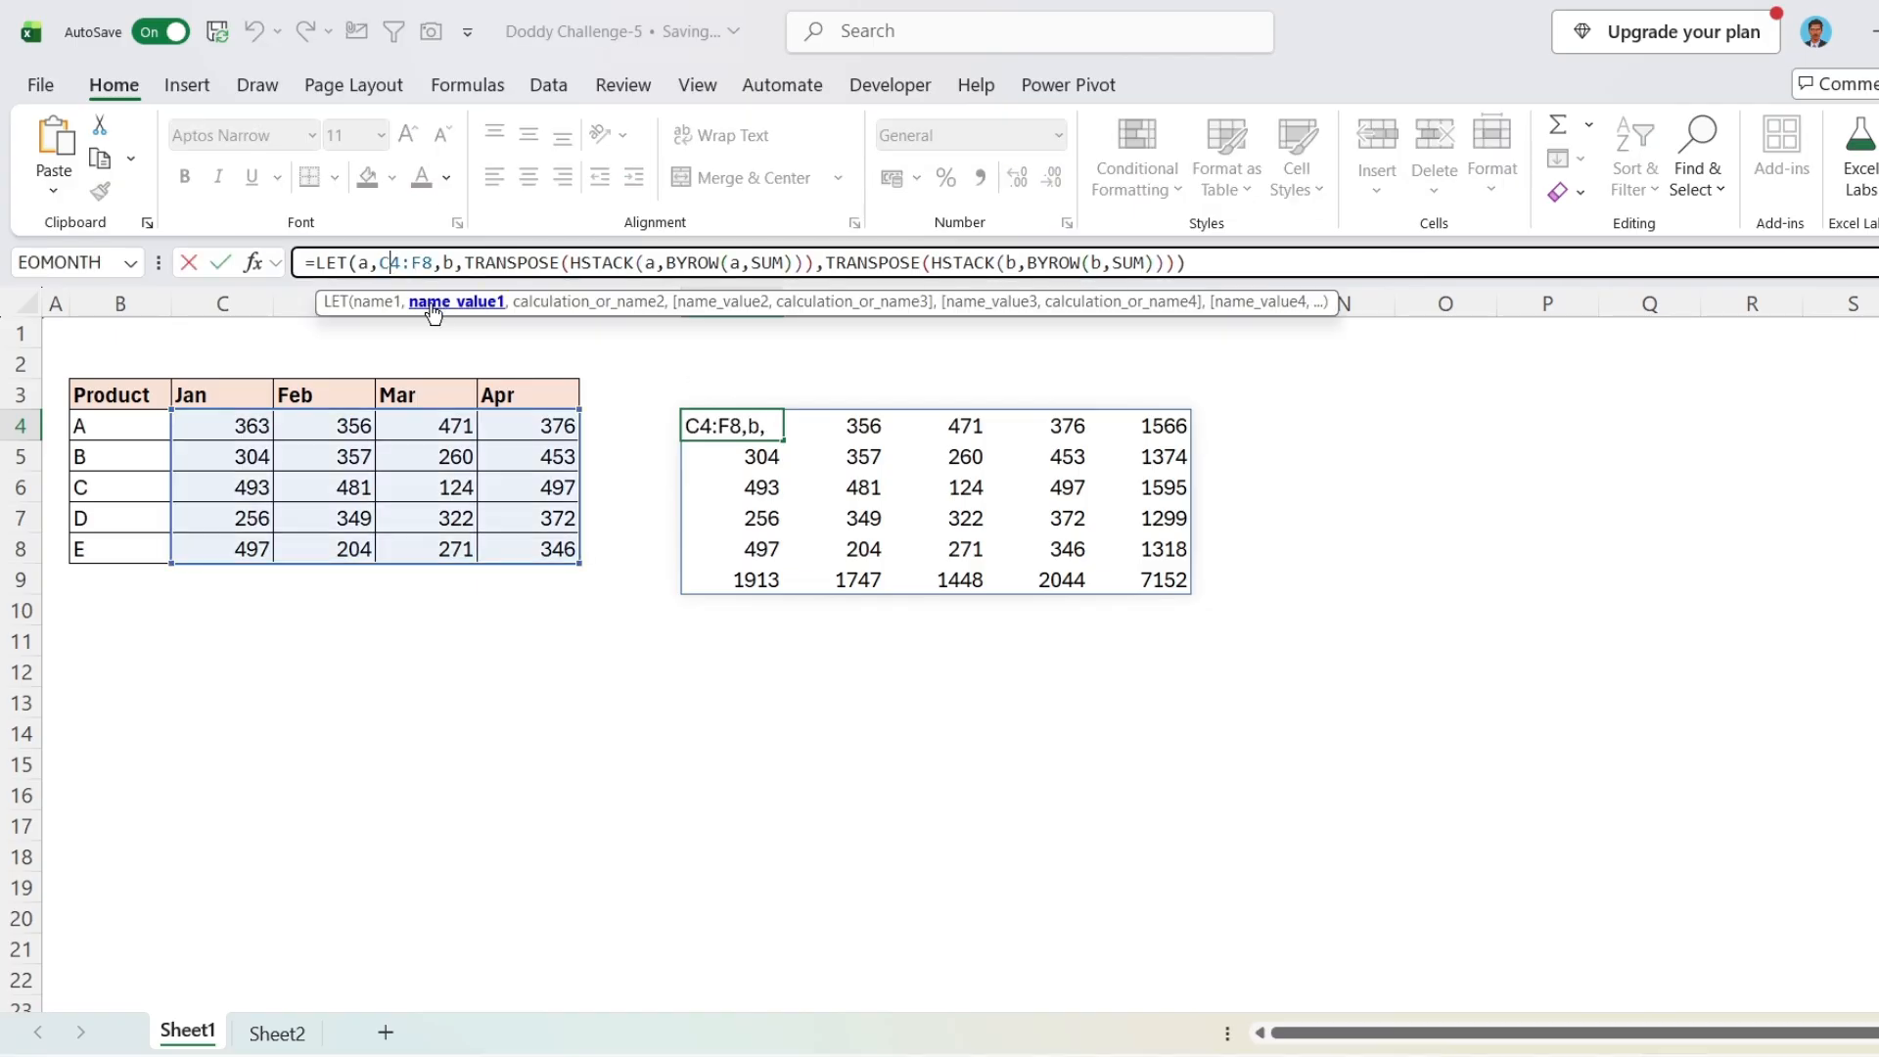
pyautogui.click(433, 307)
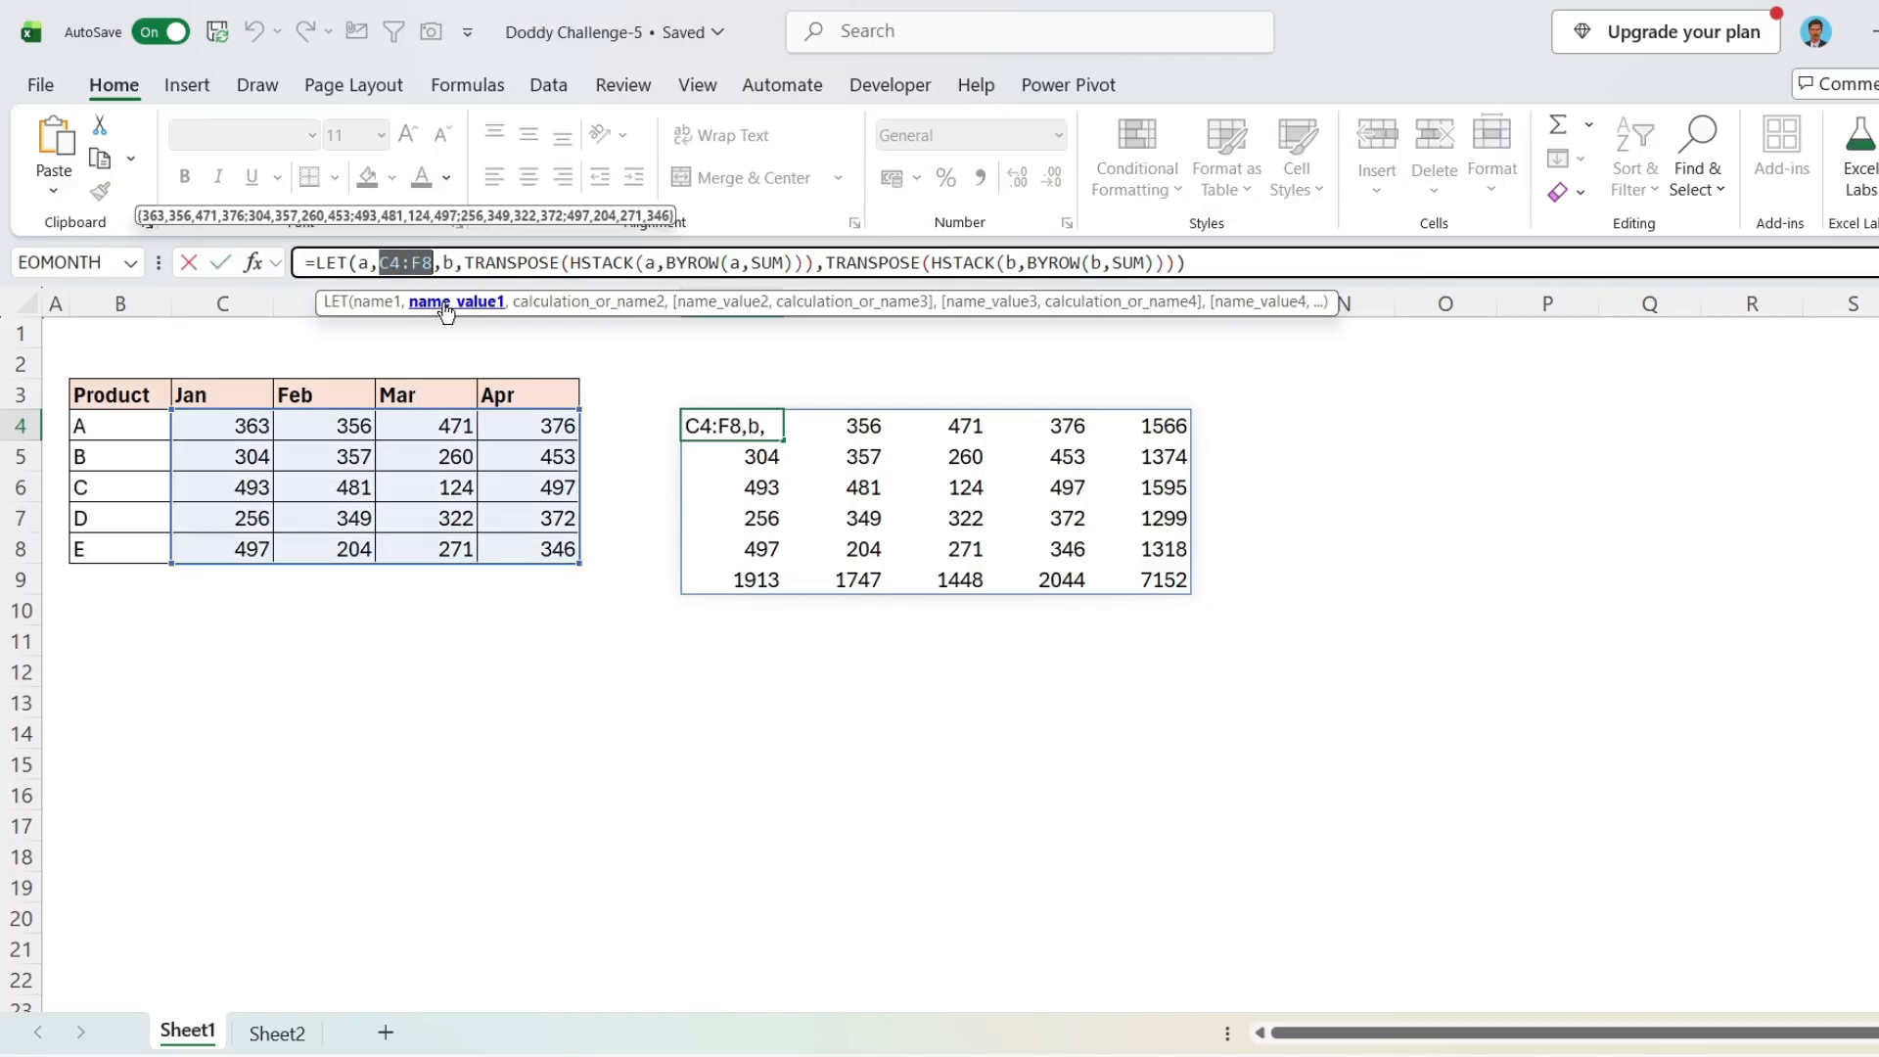
pyautogui.click(486, 262)
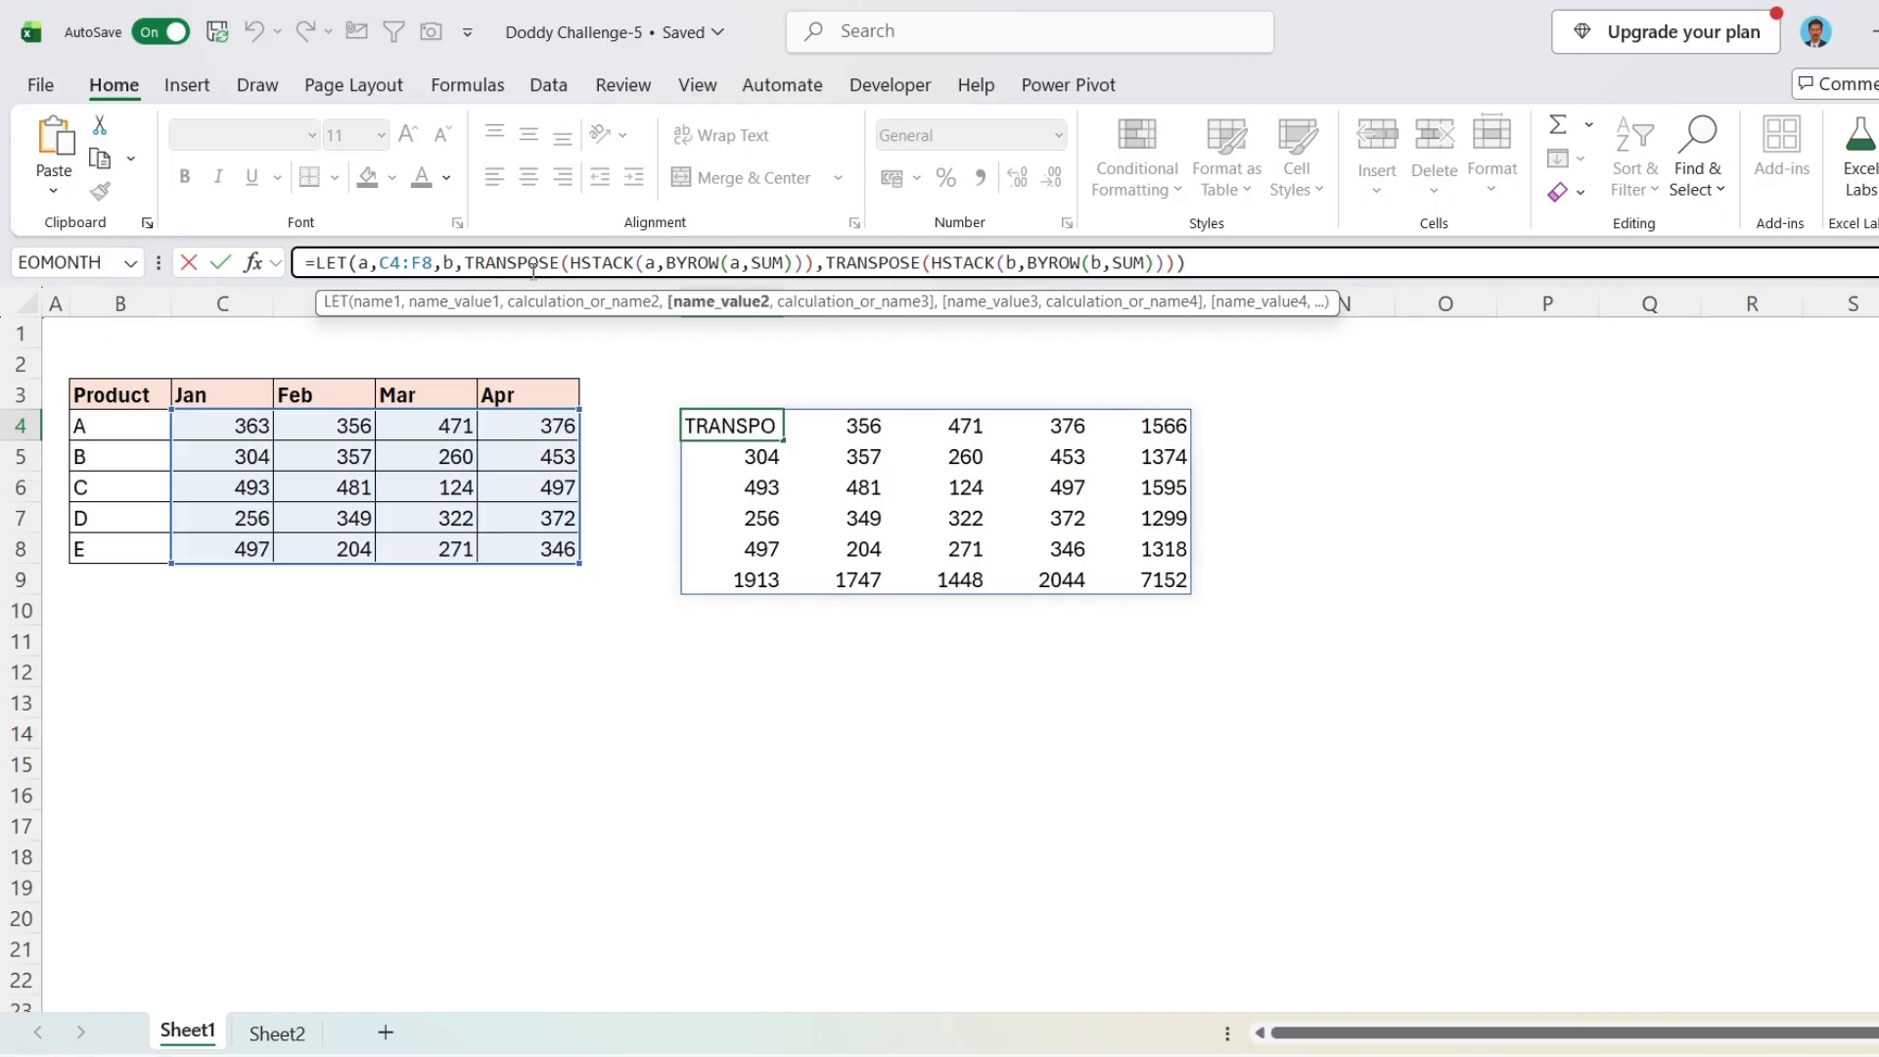
pyautogui.click(698, 311)
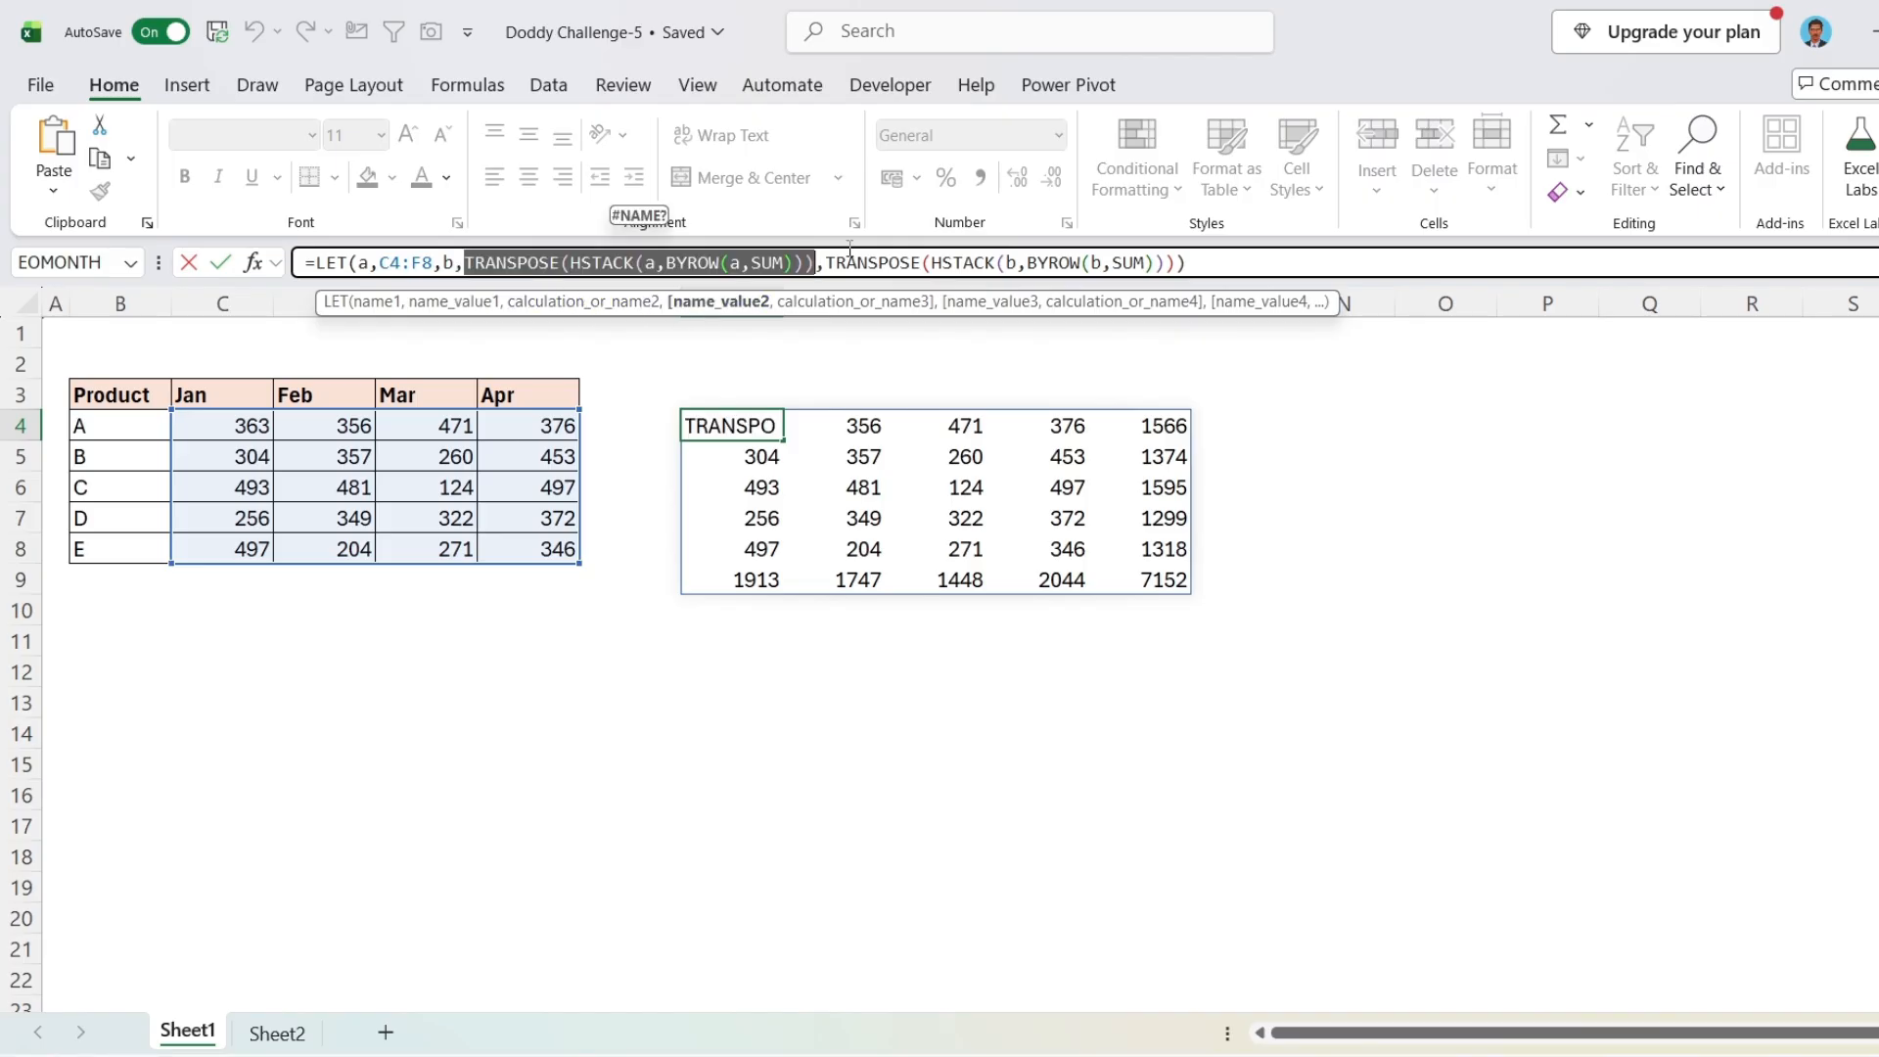
pyautogui.click(920, 303)
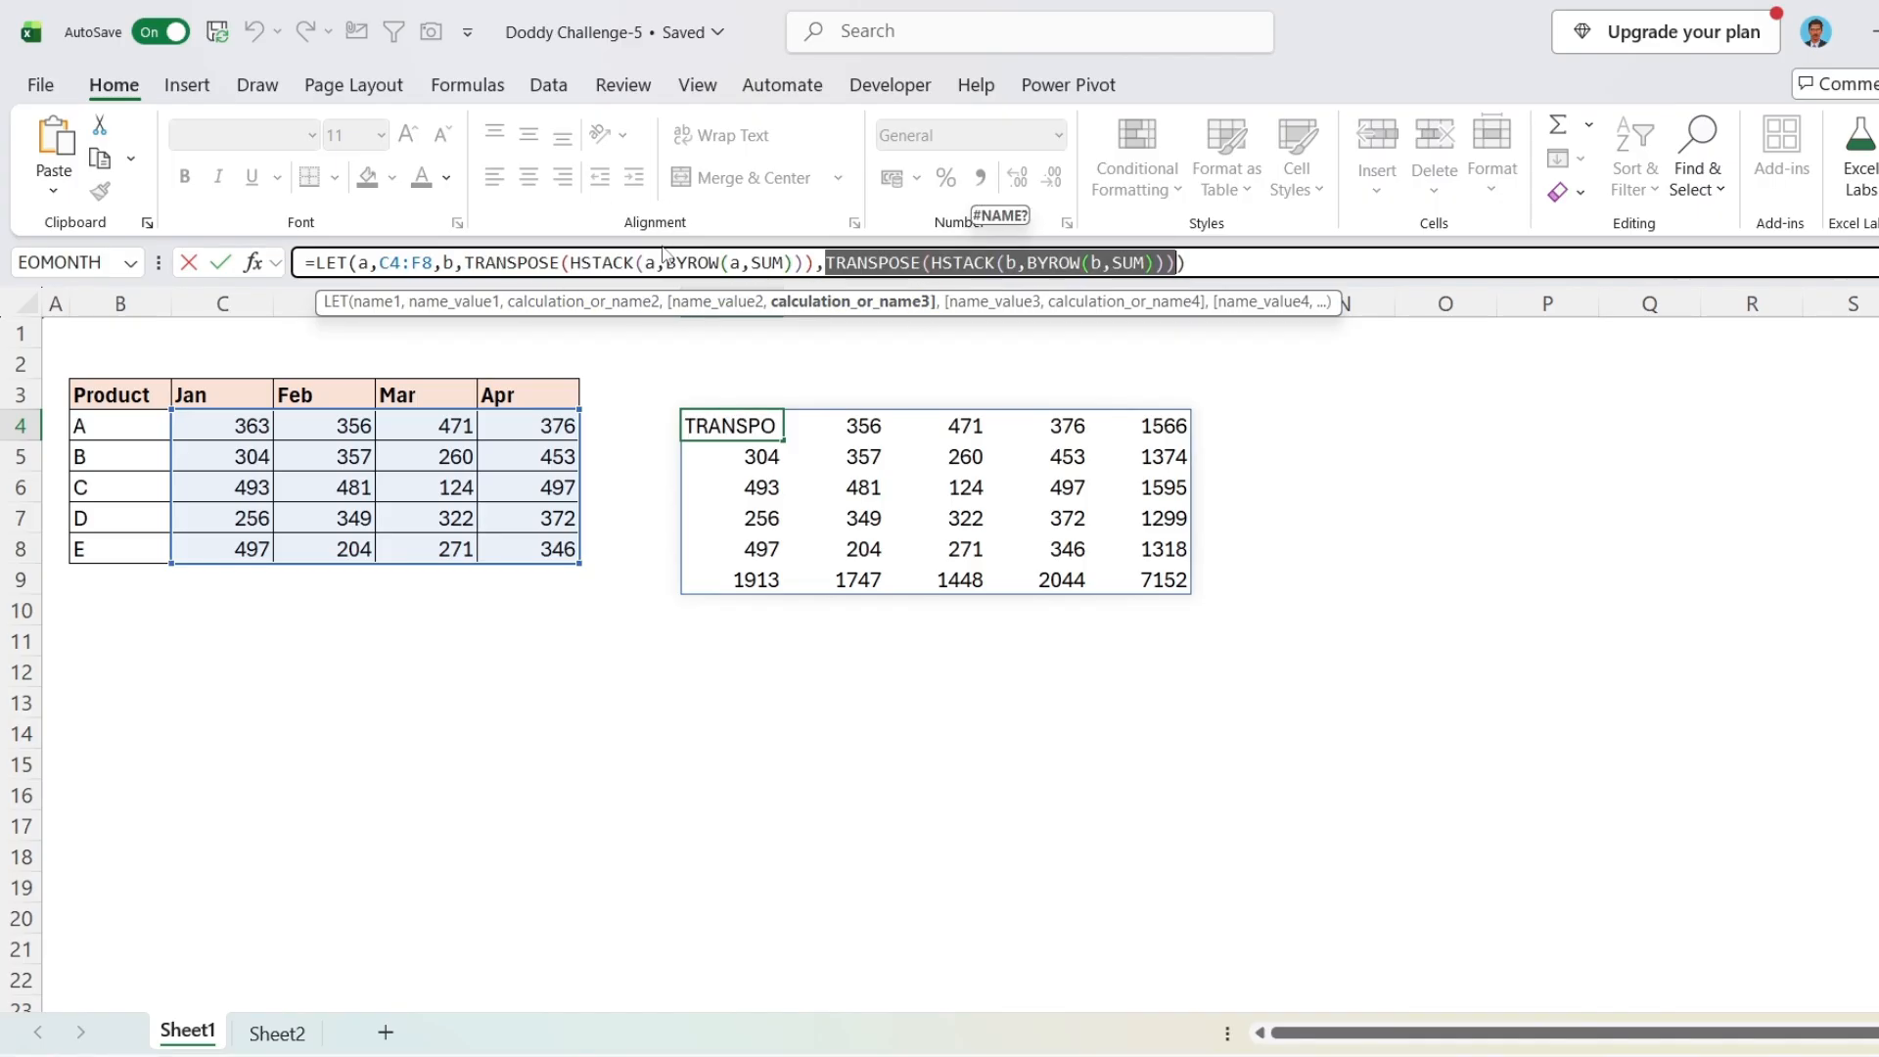
pyautogui.click(389, 264)
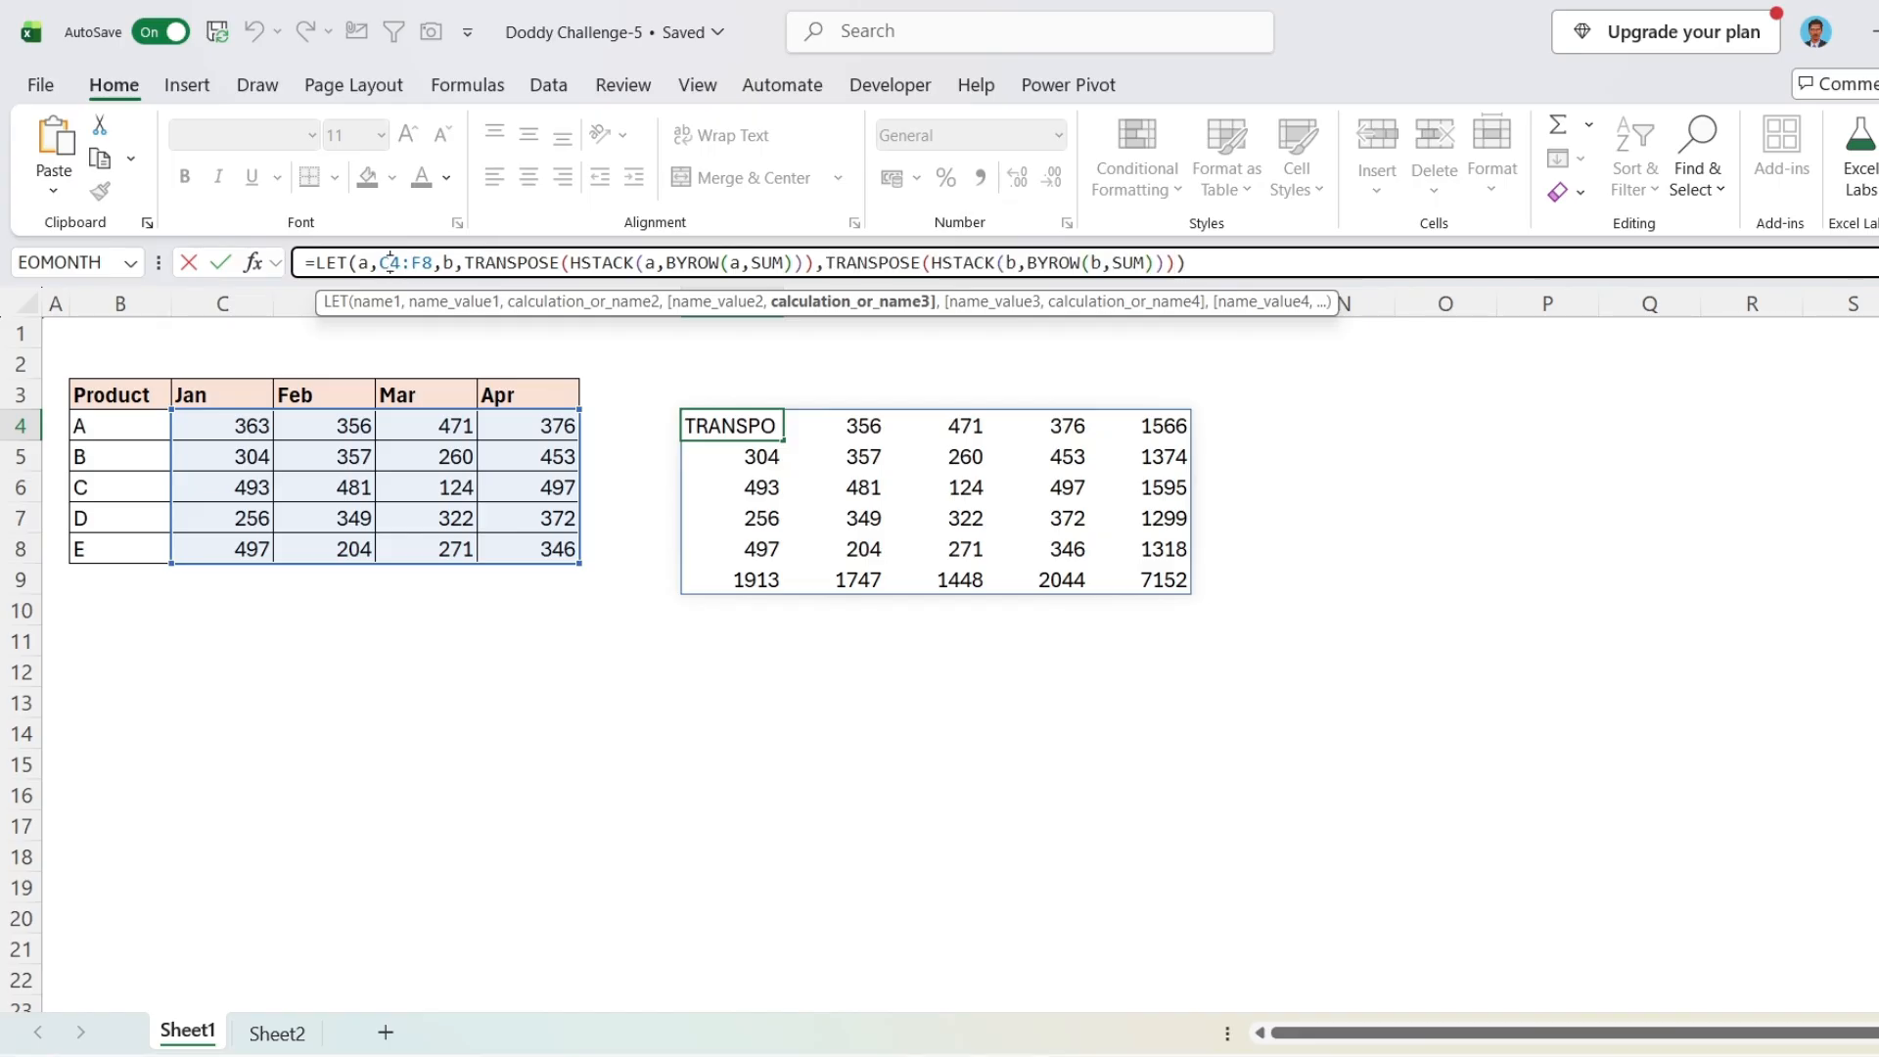
pyautogui.click(518, 262)
pyautogui.click(679, 306)
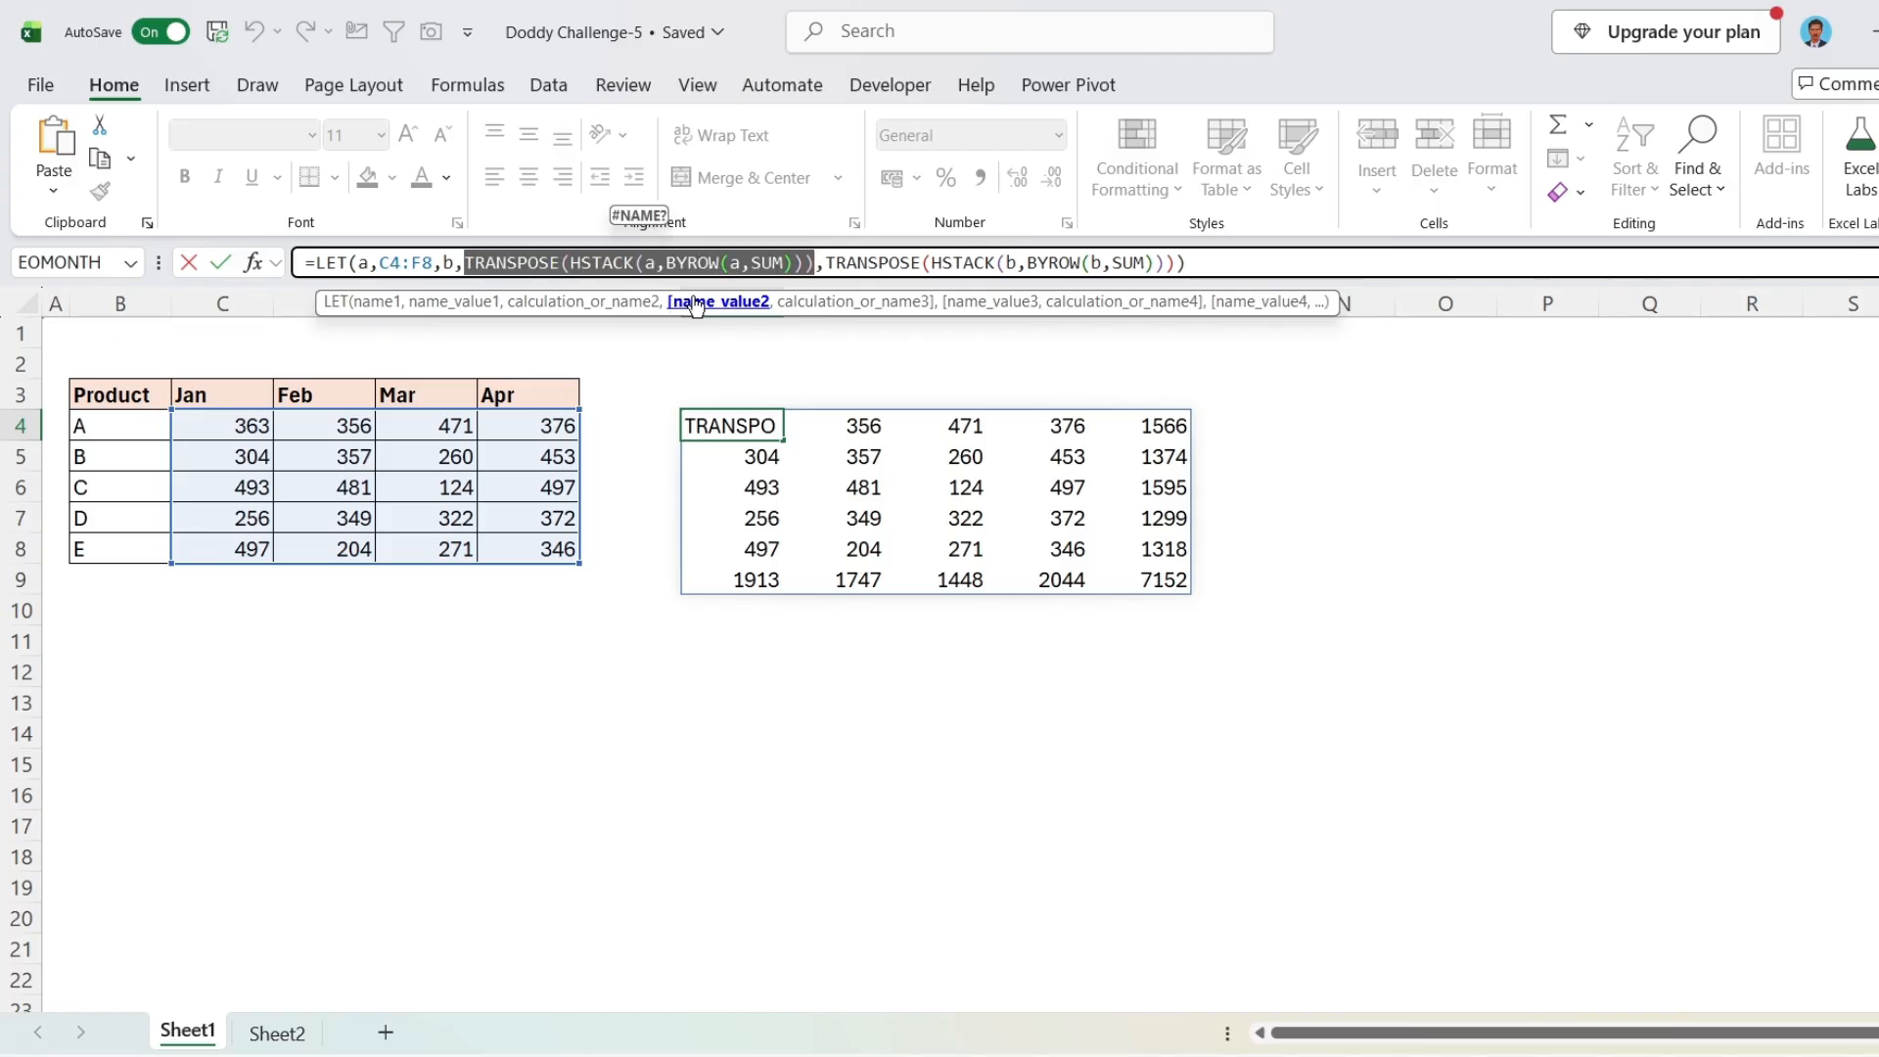
pyautogui.click(885, 265)
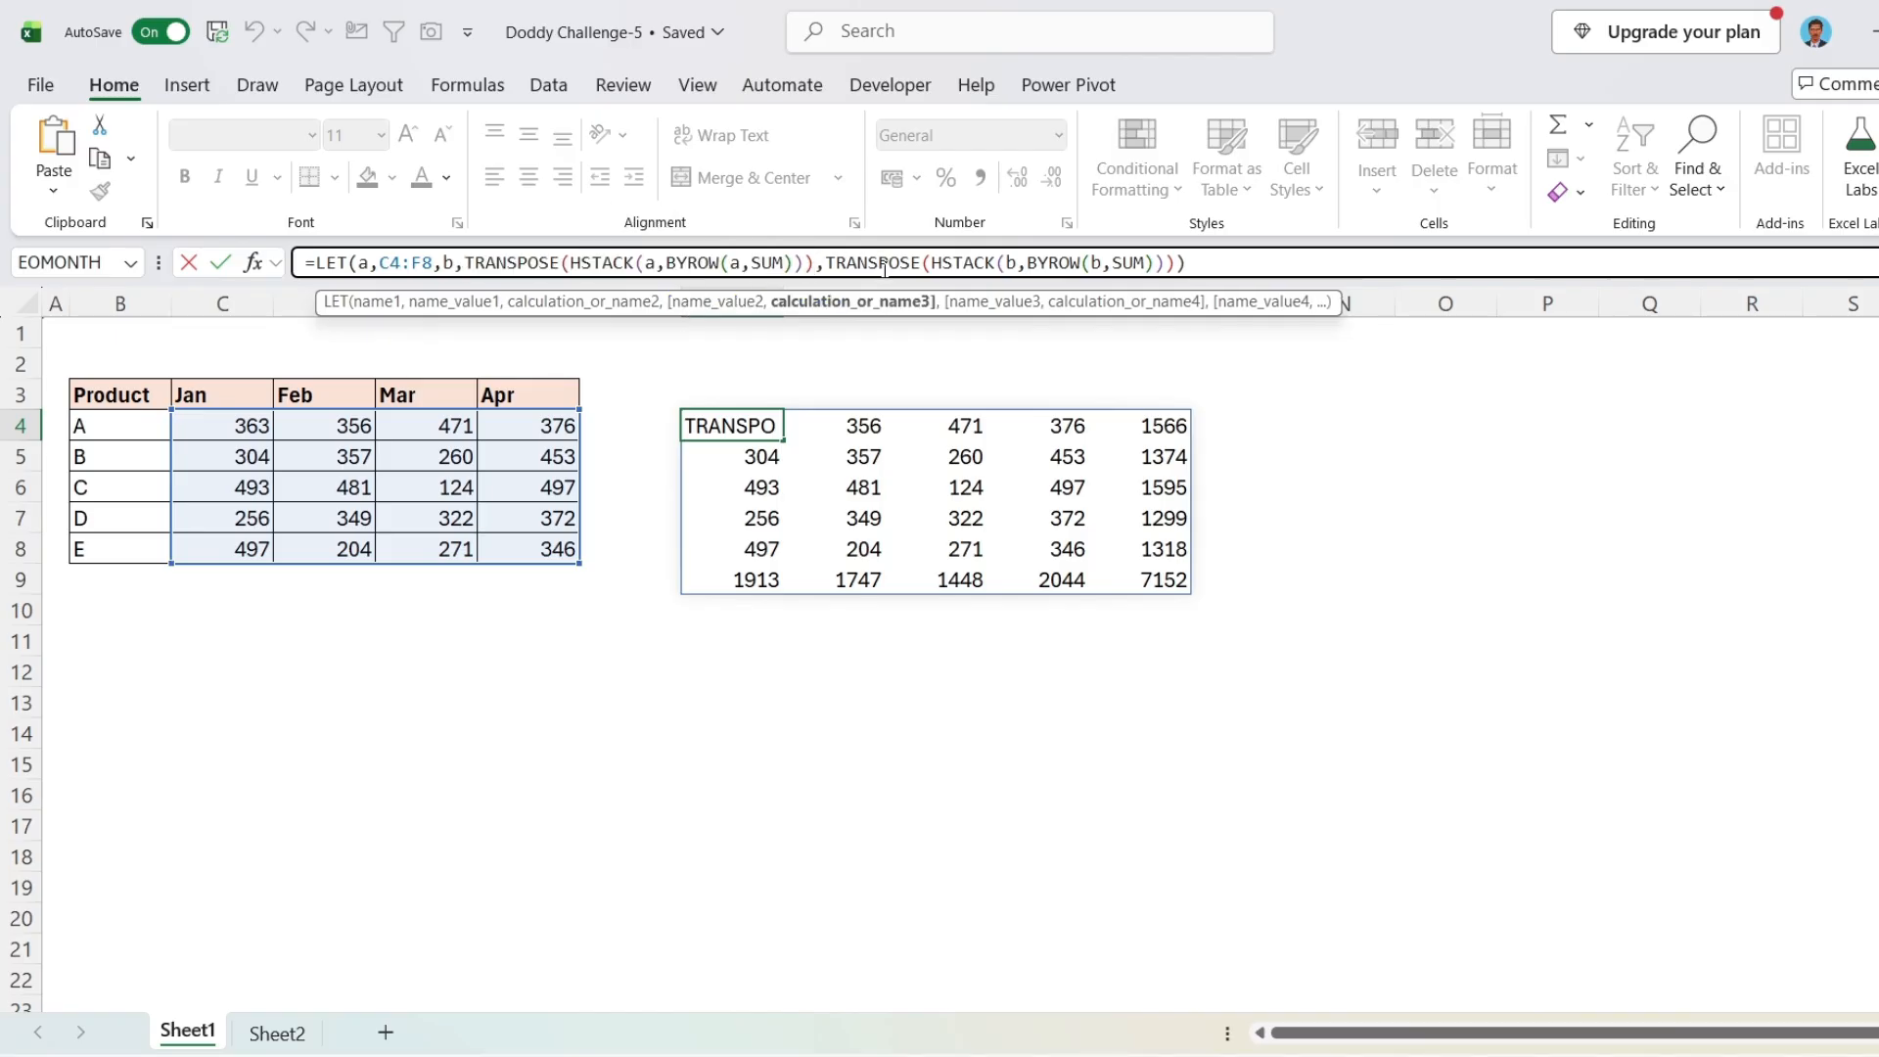
pyautogui.click(891, 304)
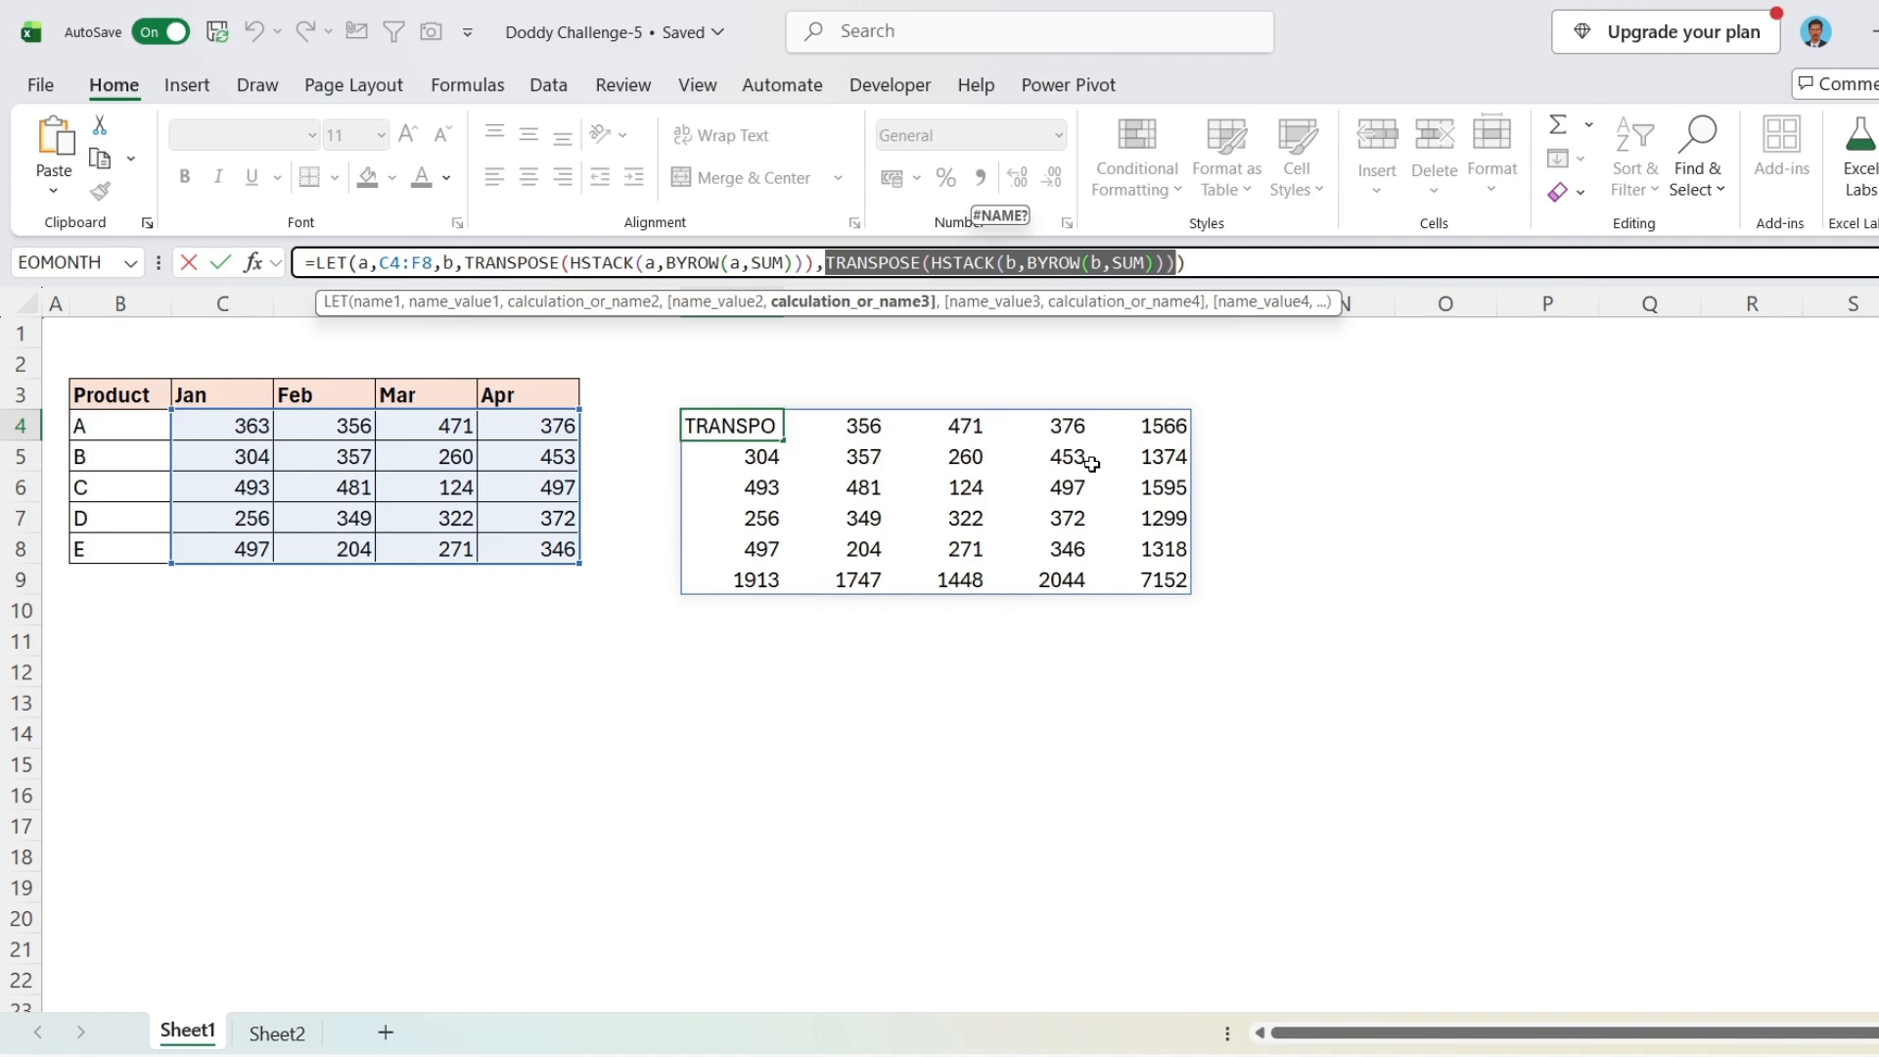
pyautogui.hotkey('ctrl', 'Return')
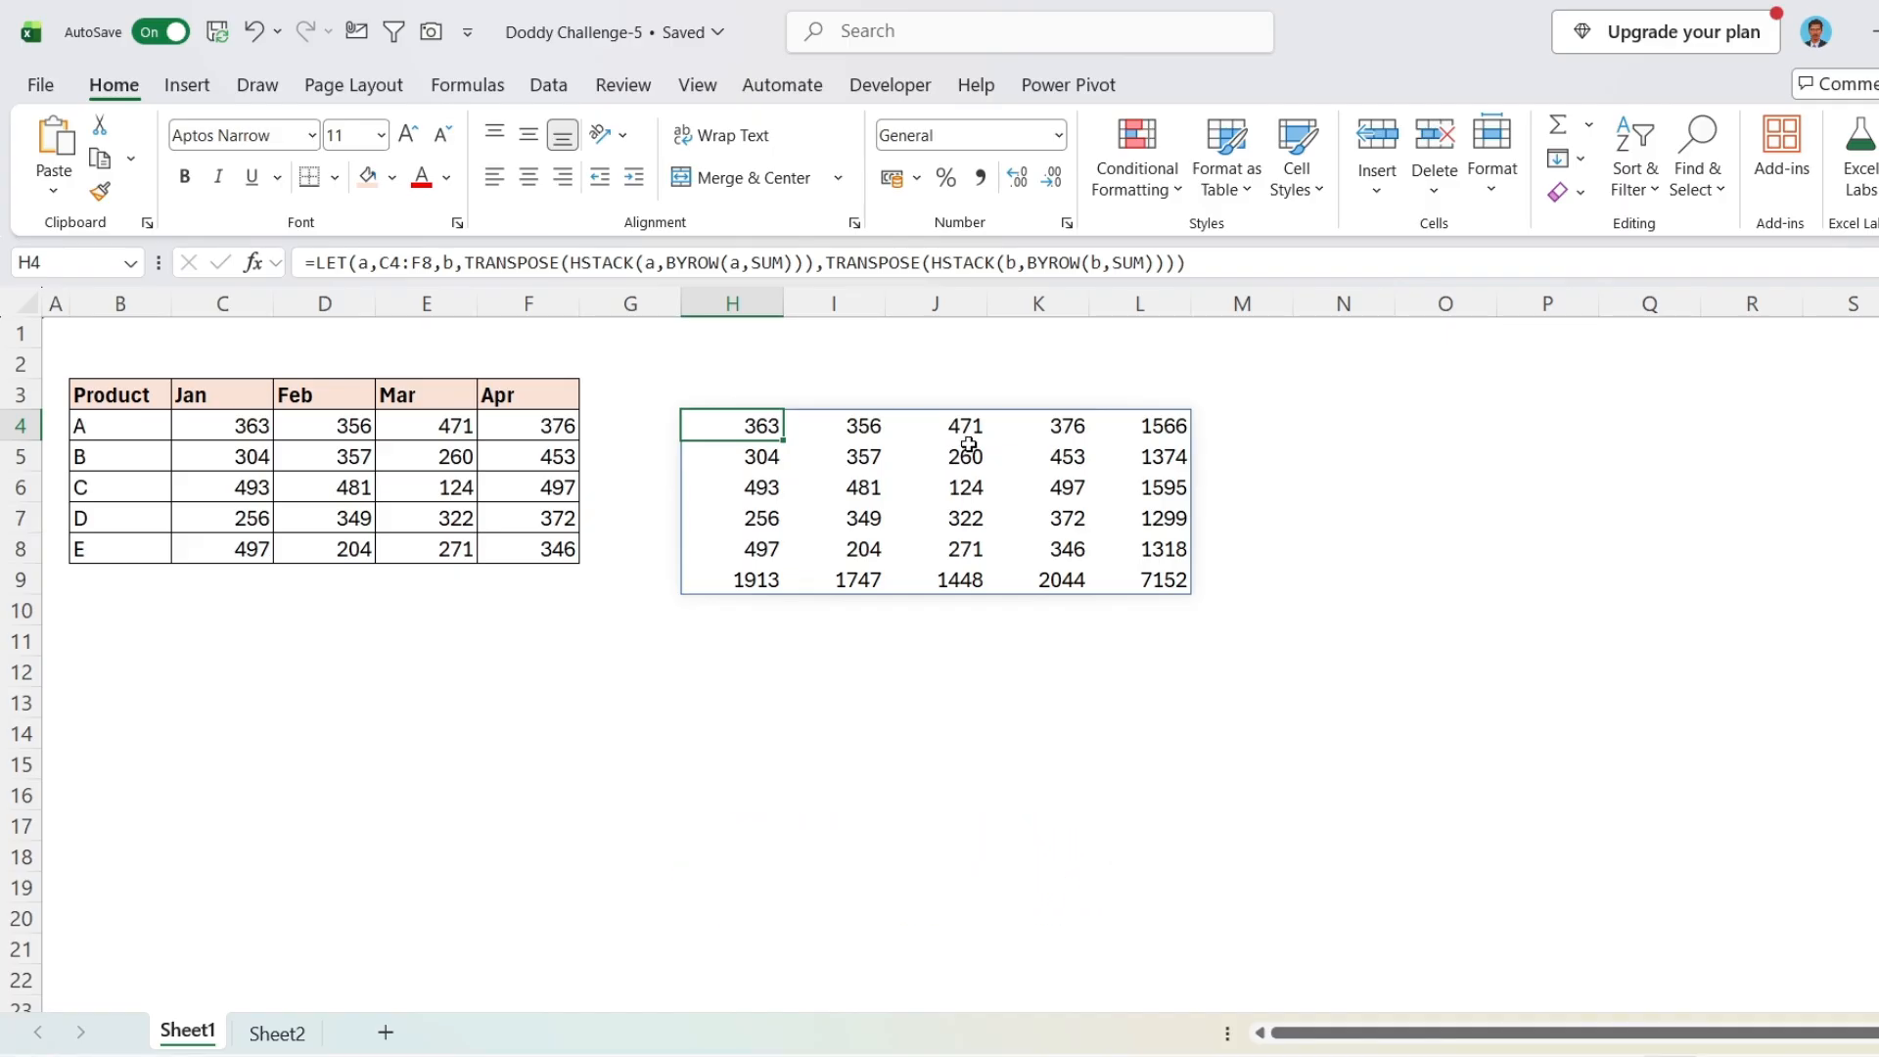
# - Clear the LET formula from H4 and start a REDUCE formula there with C4:F8 as initial value and {0,0} as array
pyautogui.press('Delete')
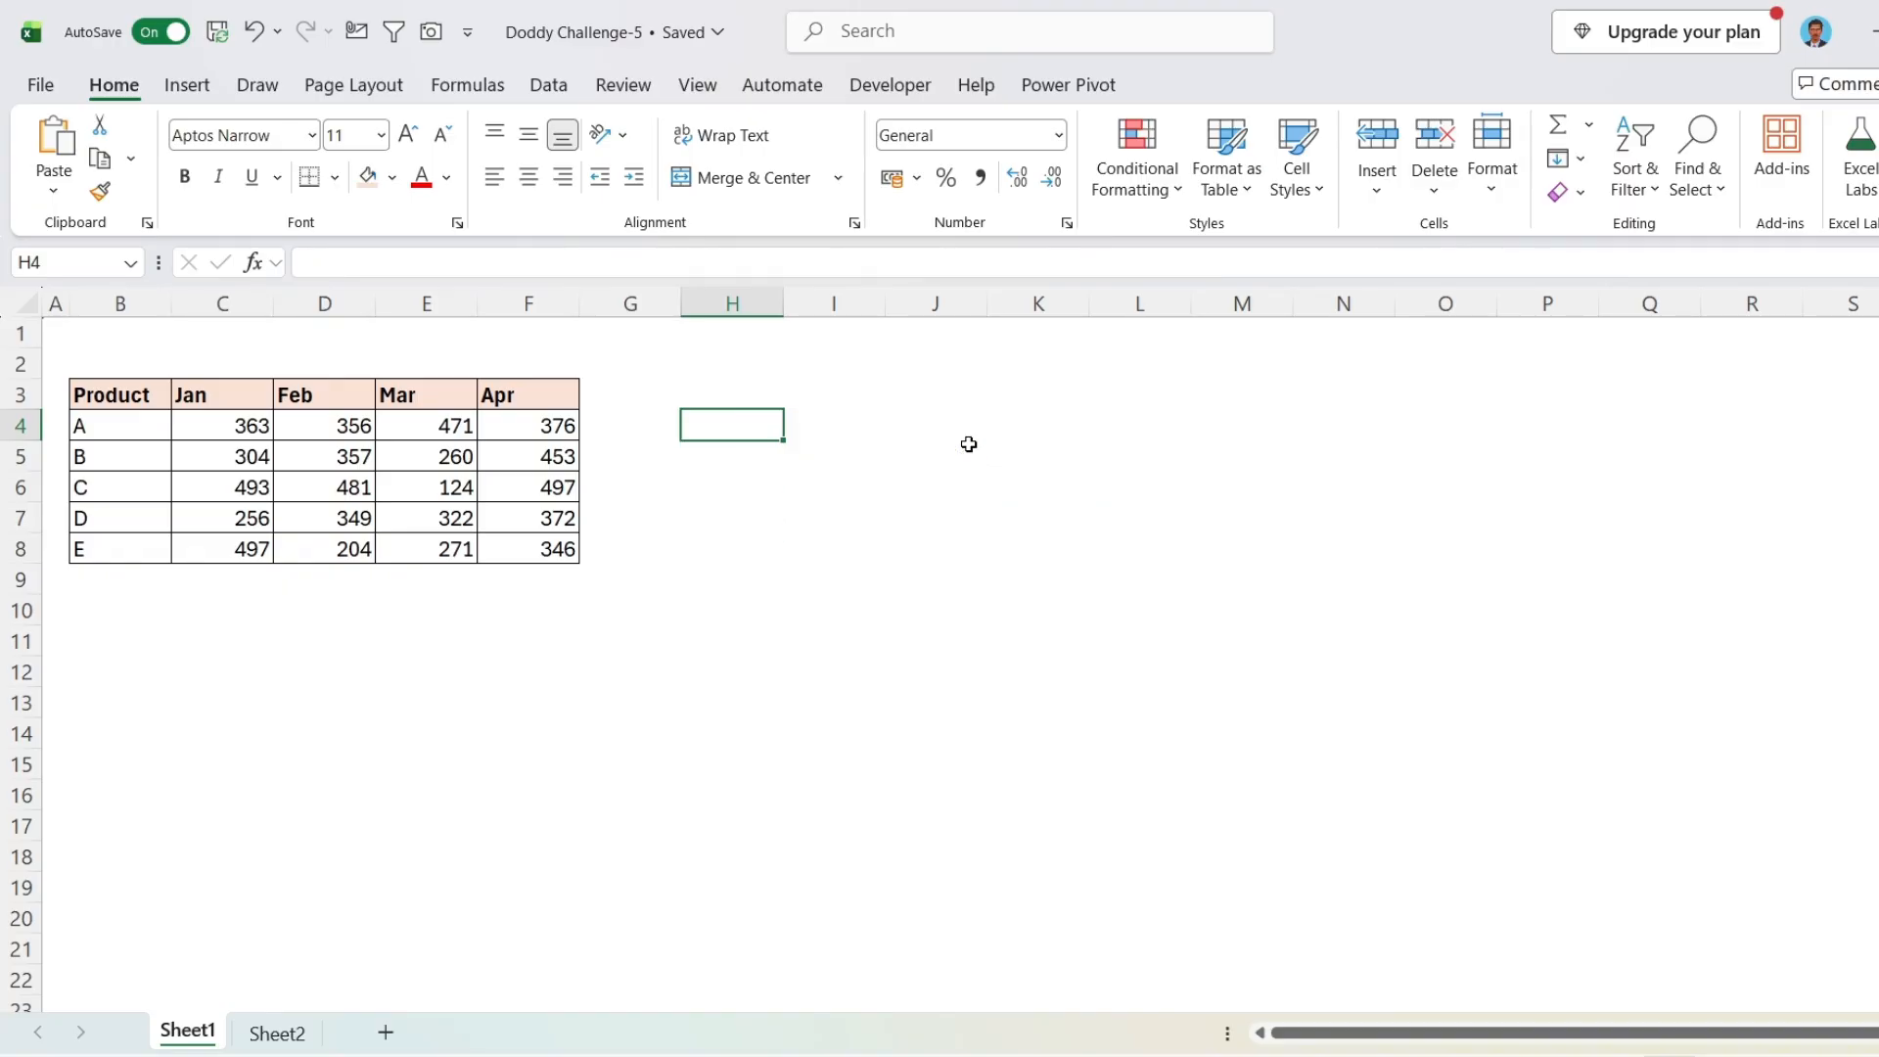
pyautogui.write('=red')
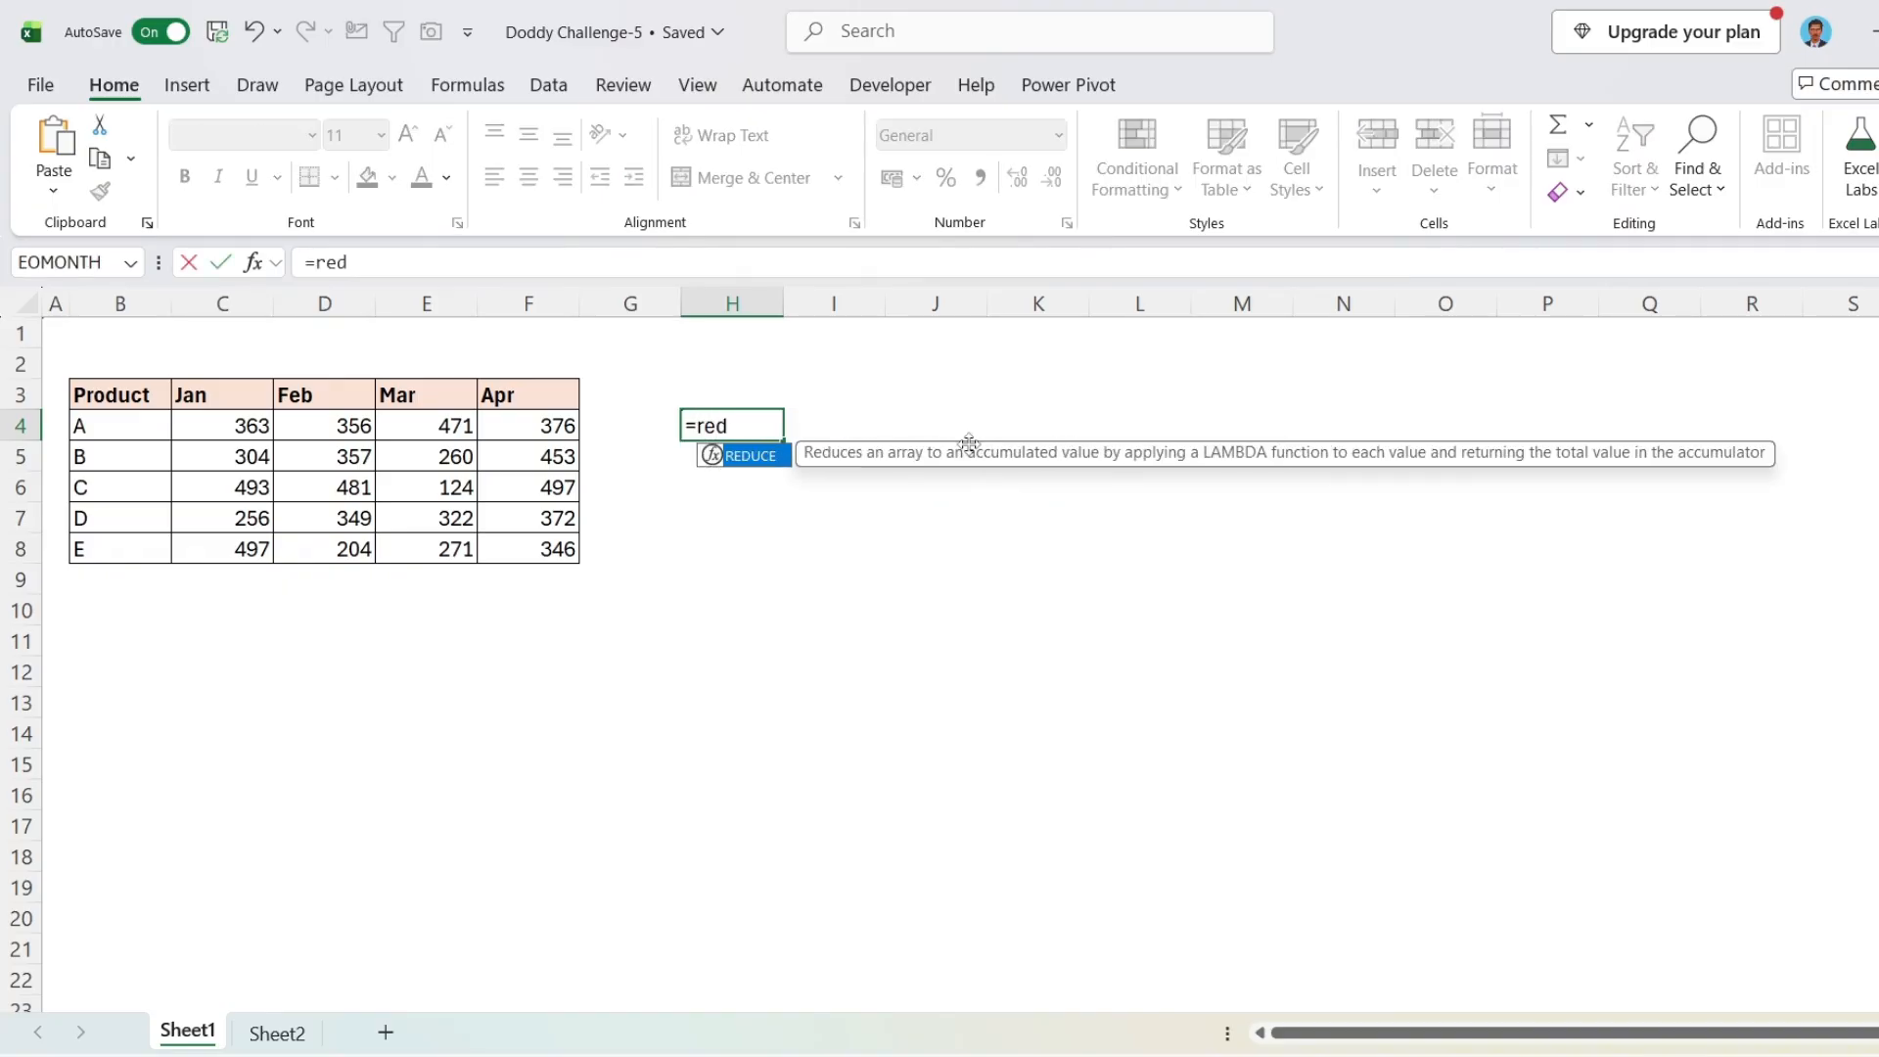
pyautogui.press('Tab')
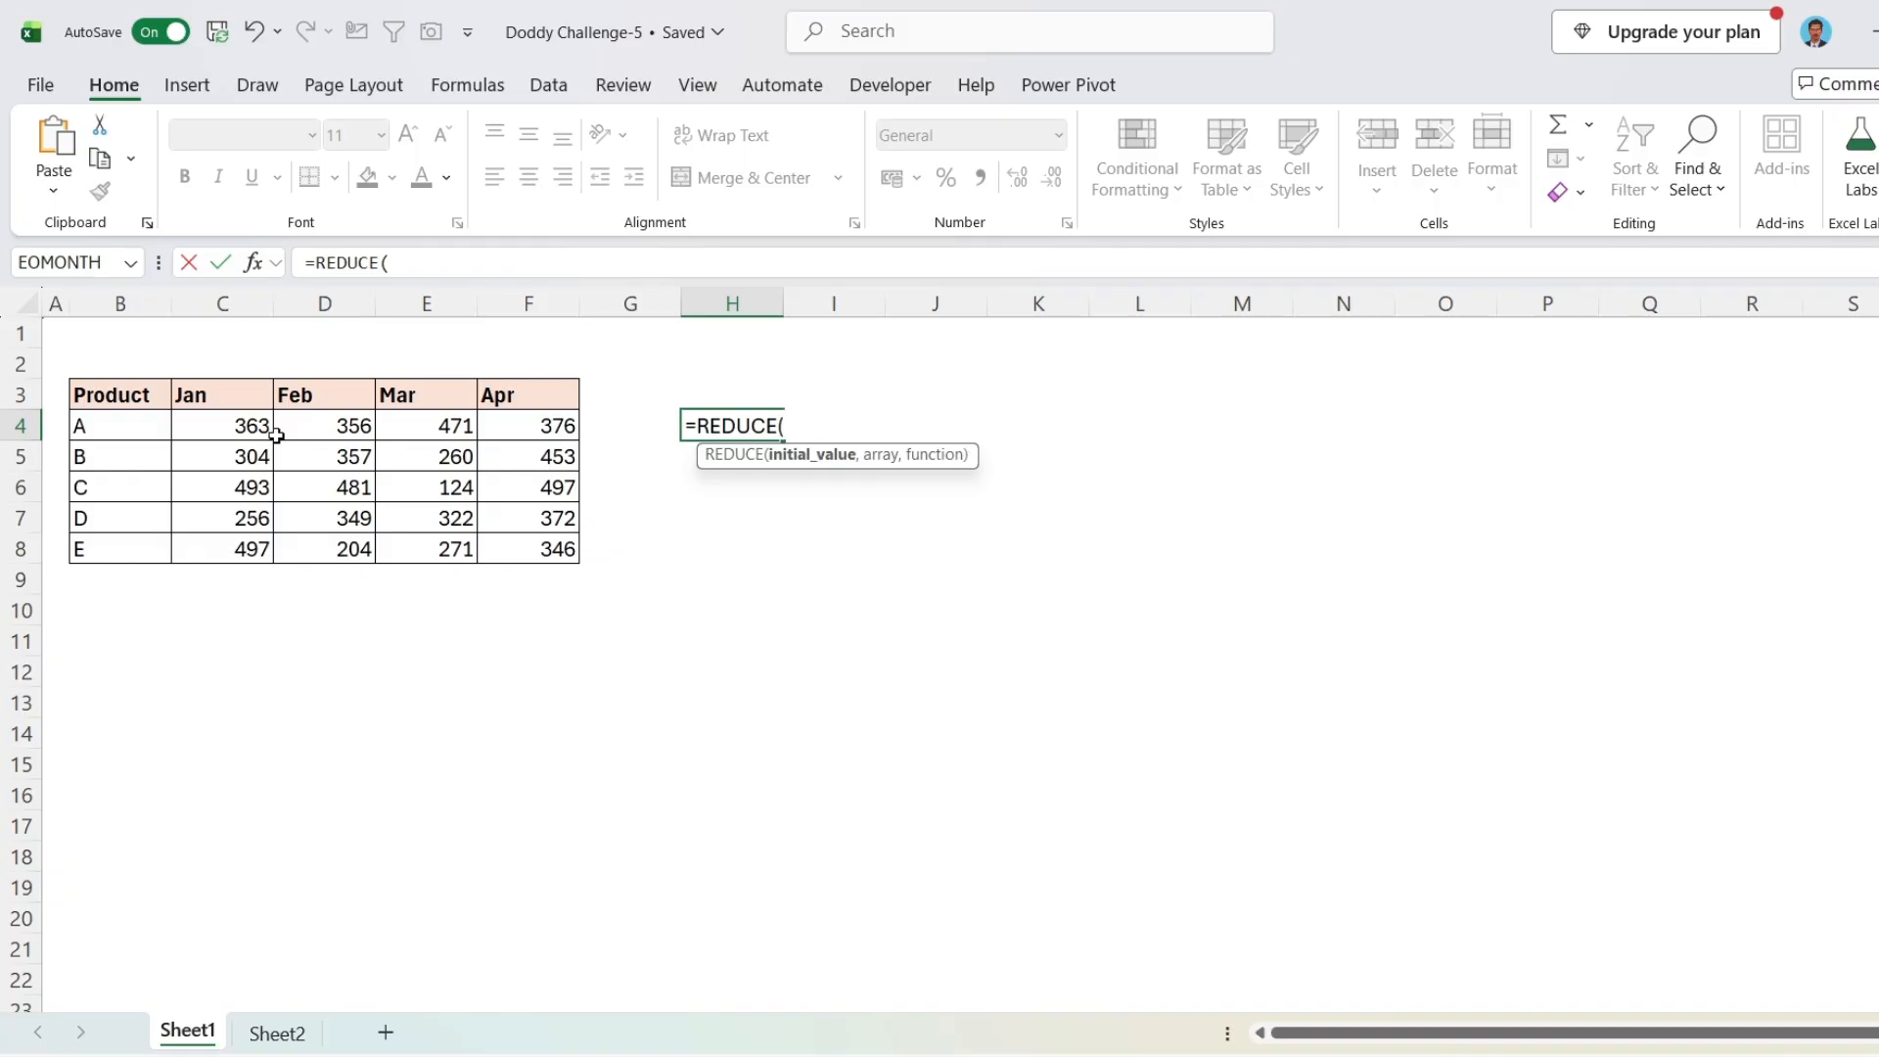
pyautogui.moveTo(250, 424); pyautogui.dragTo(525, 540)
pyautogui.write(',')
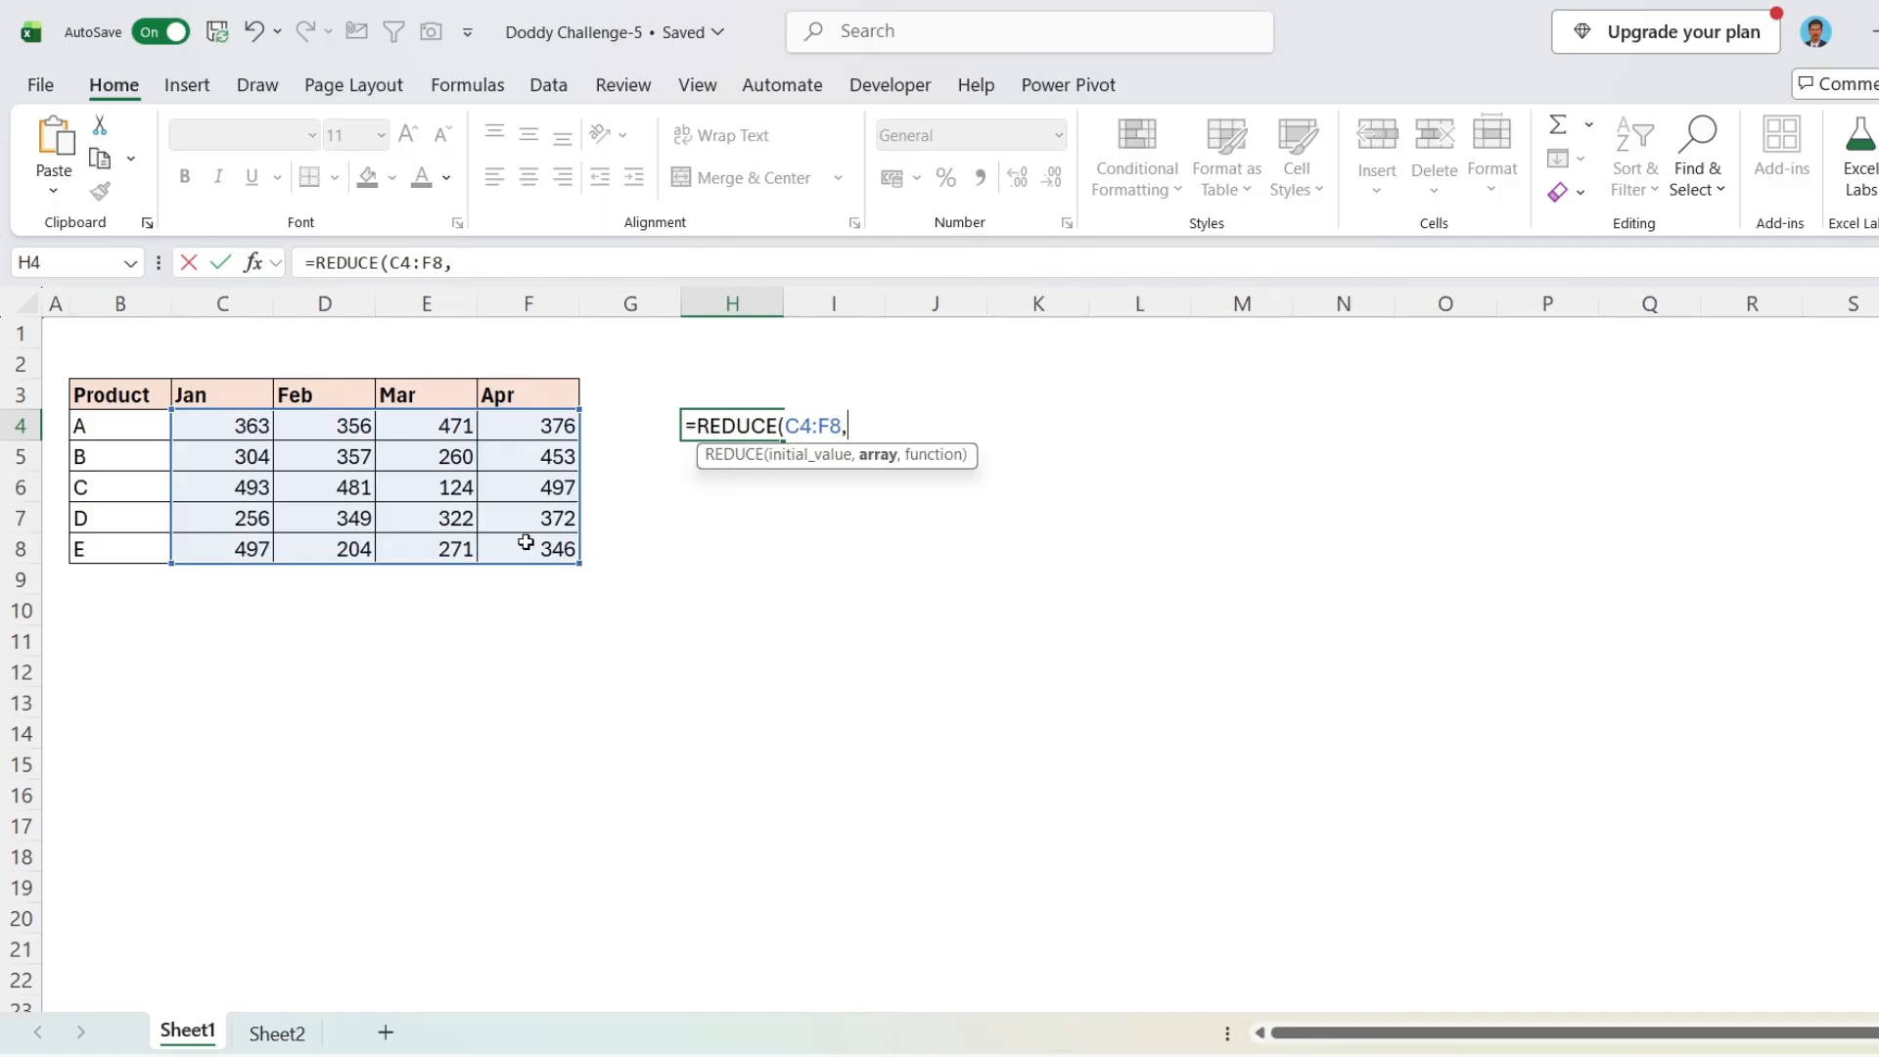
pyautogui.write('{0,0}')
pyautogui.write(',')
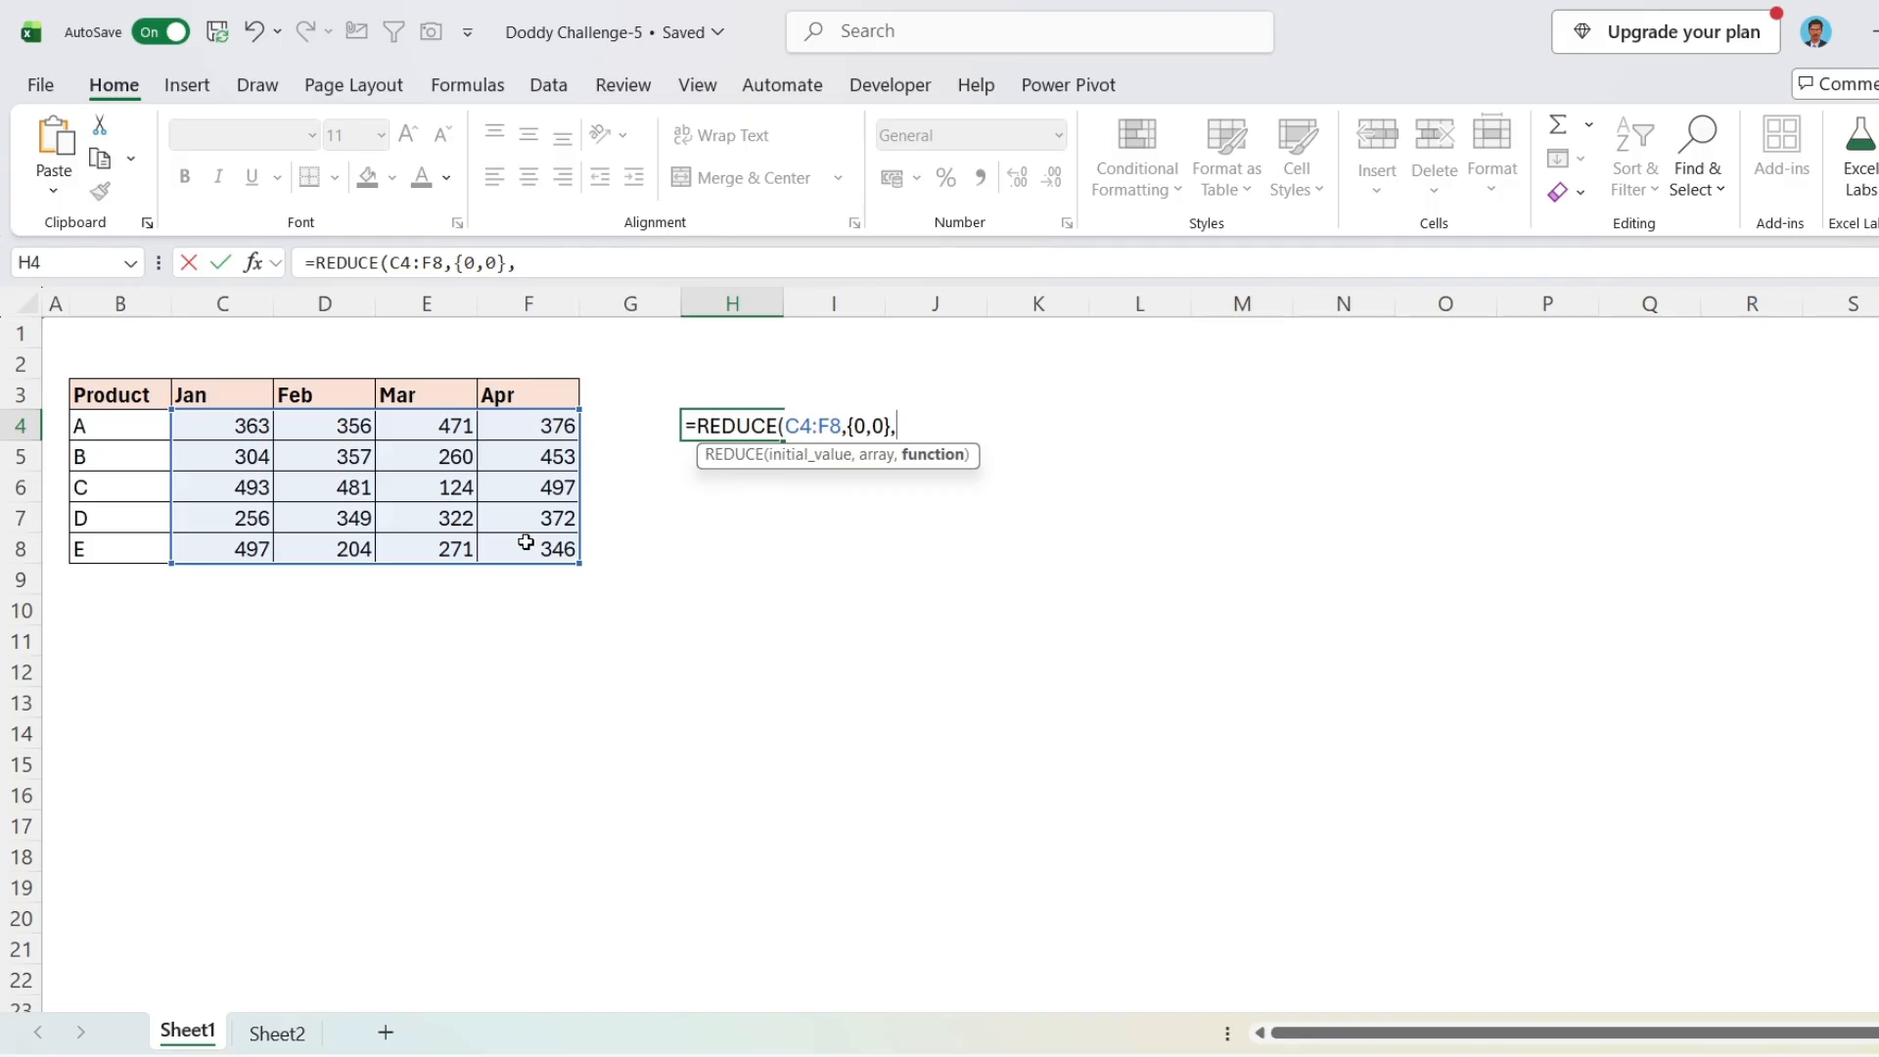
# - Add a LAMBDA with parameters a and v as the REDUCE function, and review the initial value and array arguments
pyautogui.write('lam')
pyautogui.press('Tab')
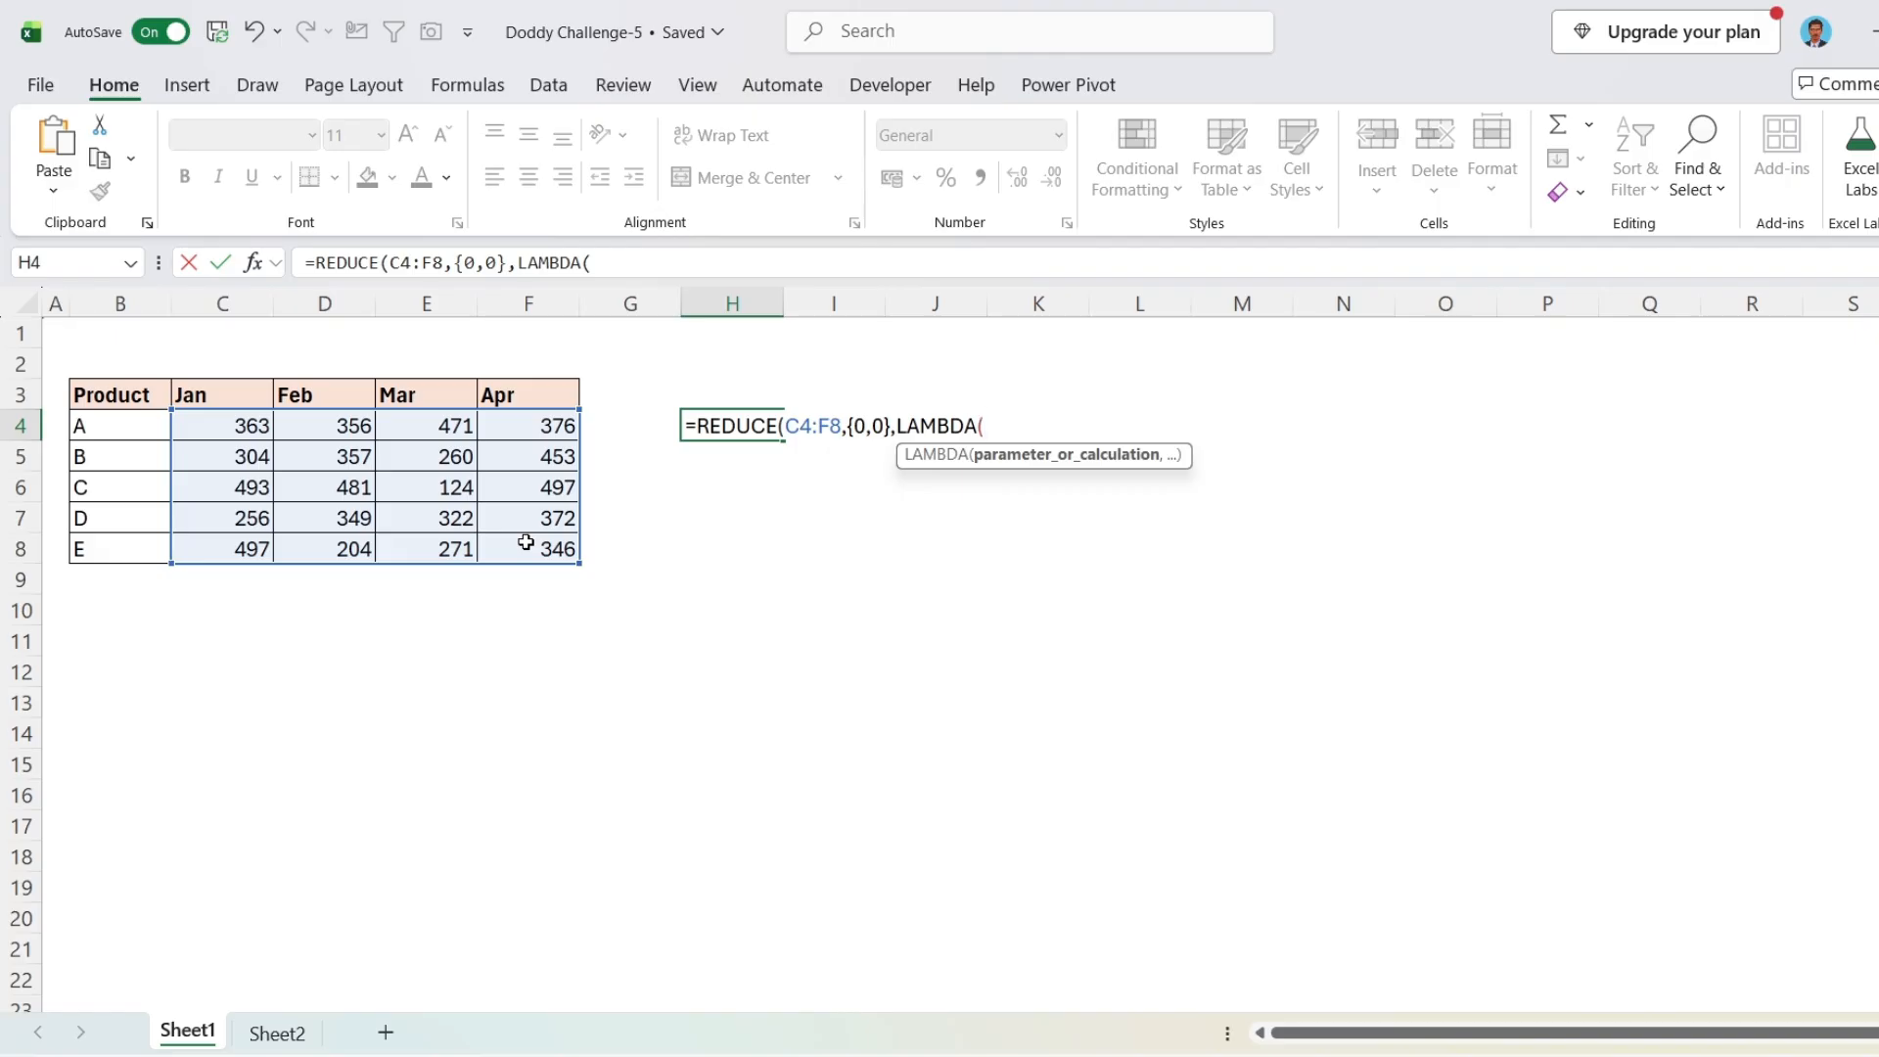
pyautogui.write('a,')
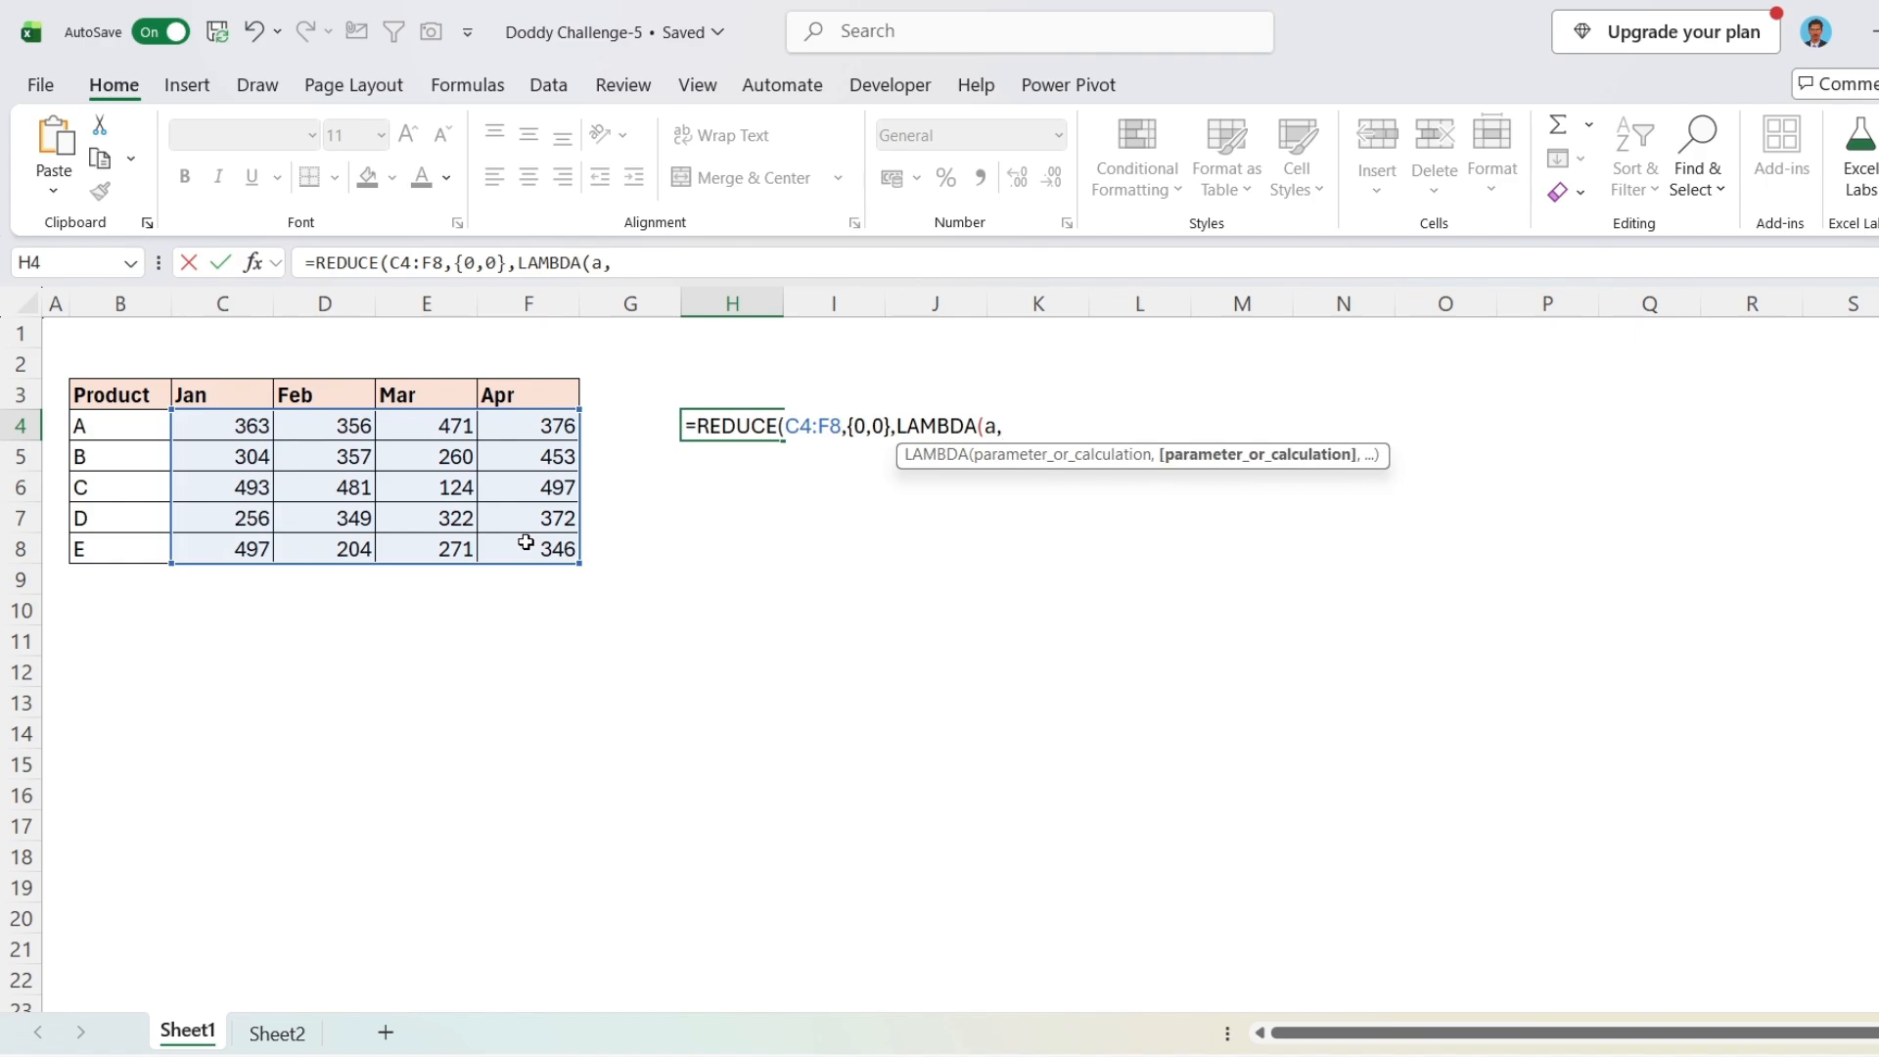
pyautogui.write('v,')
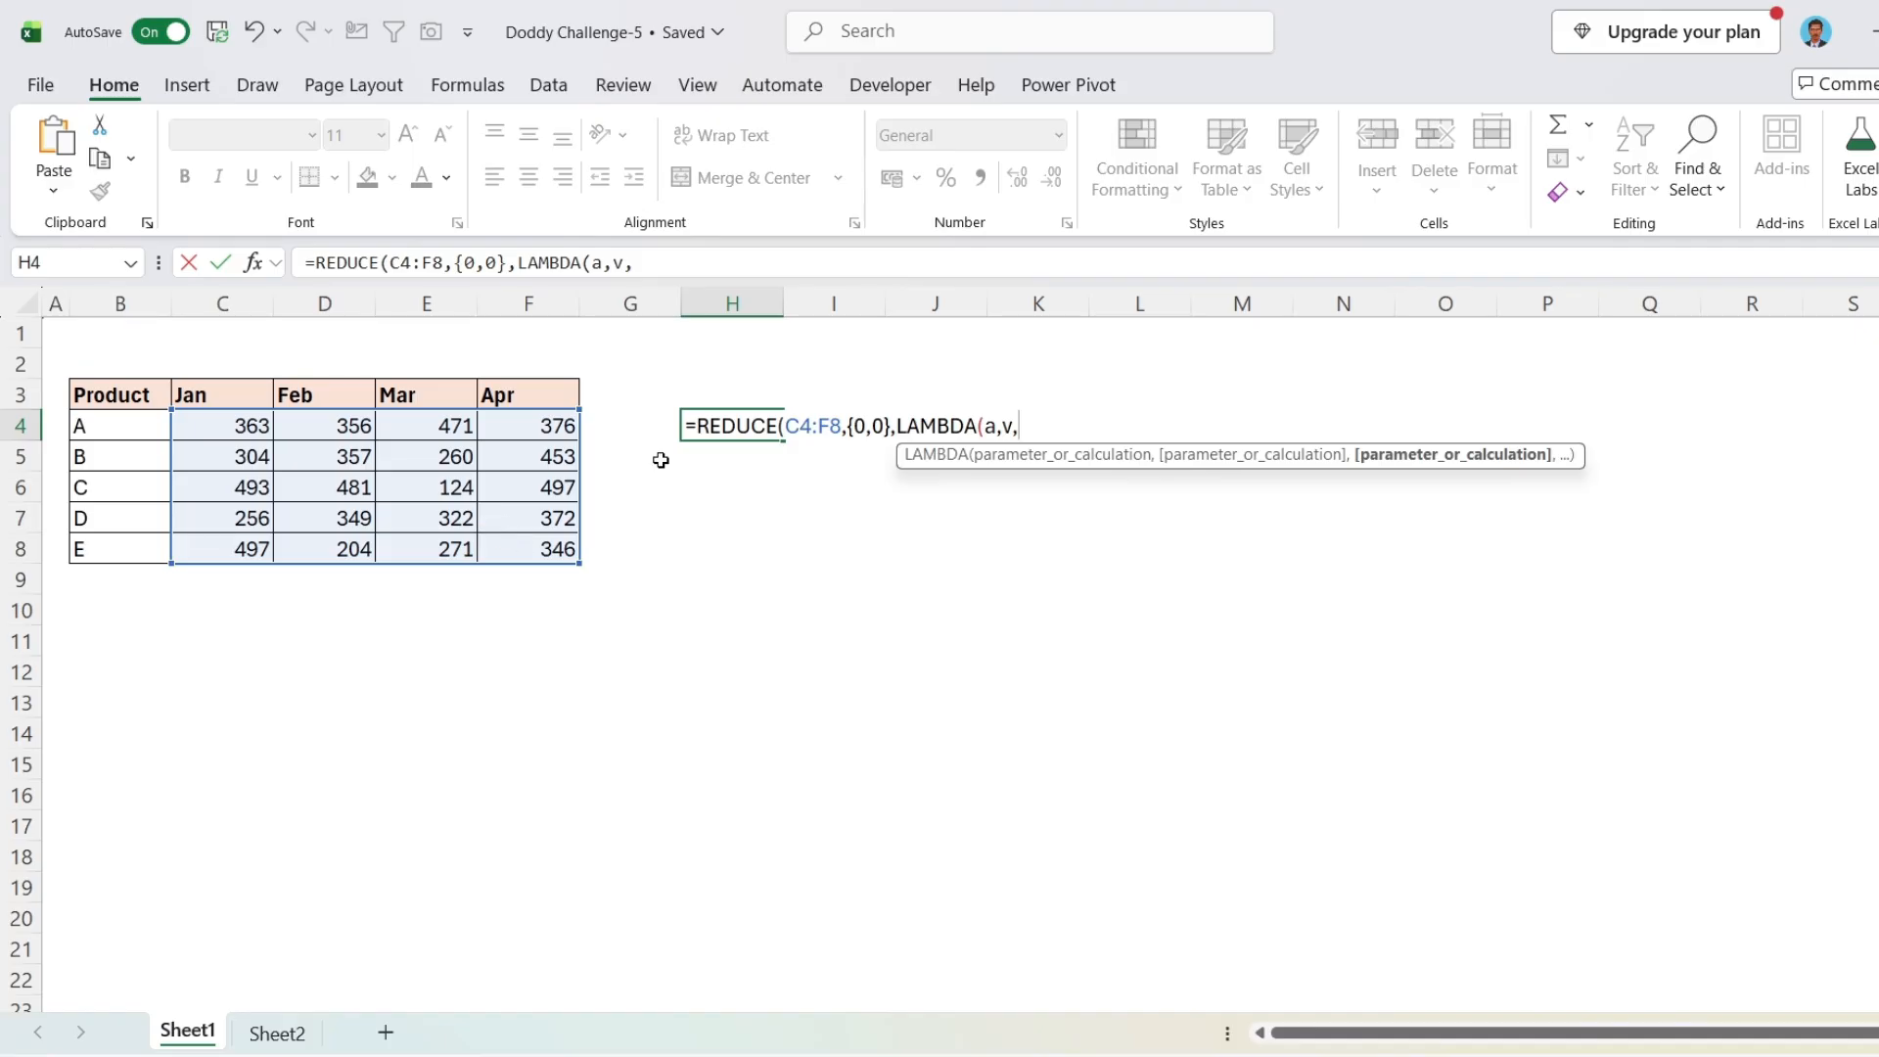
pyautogui.click(803, 426)
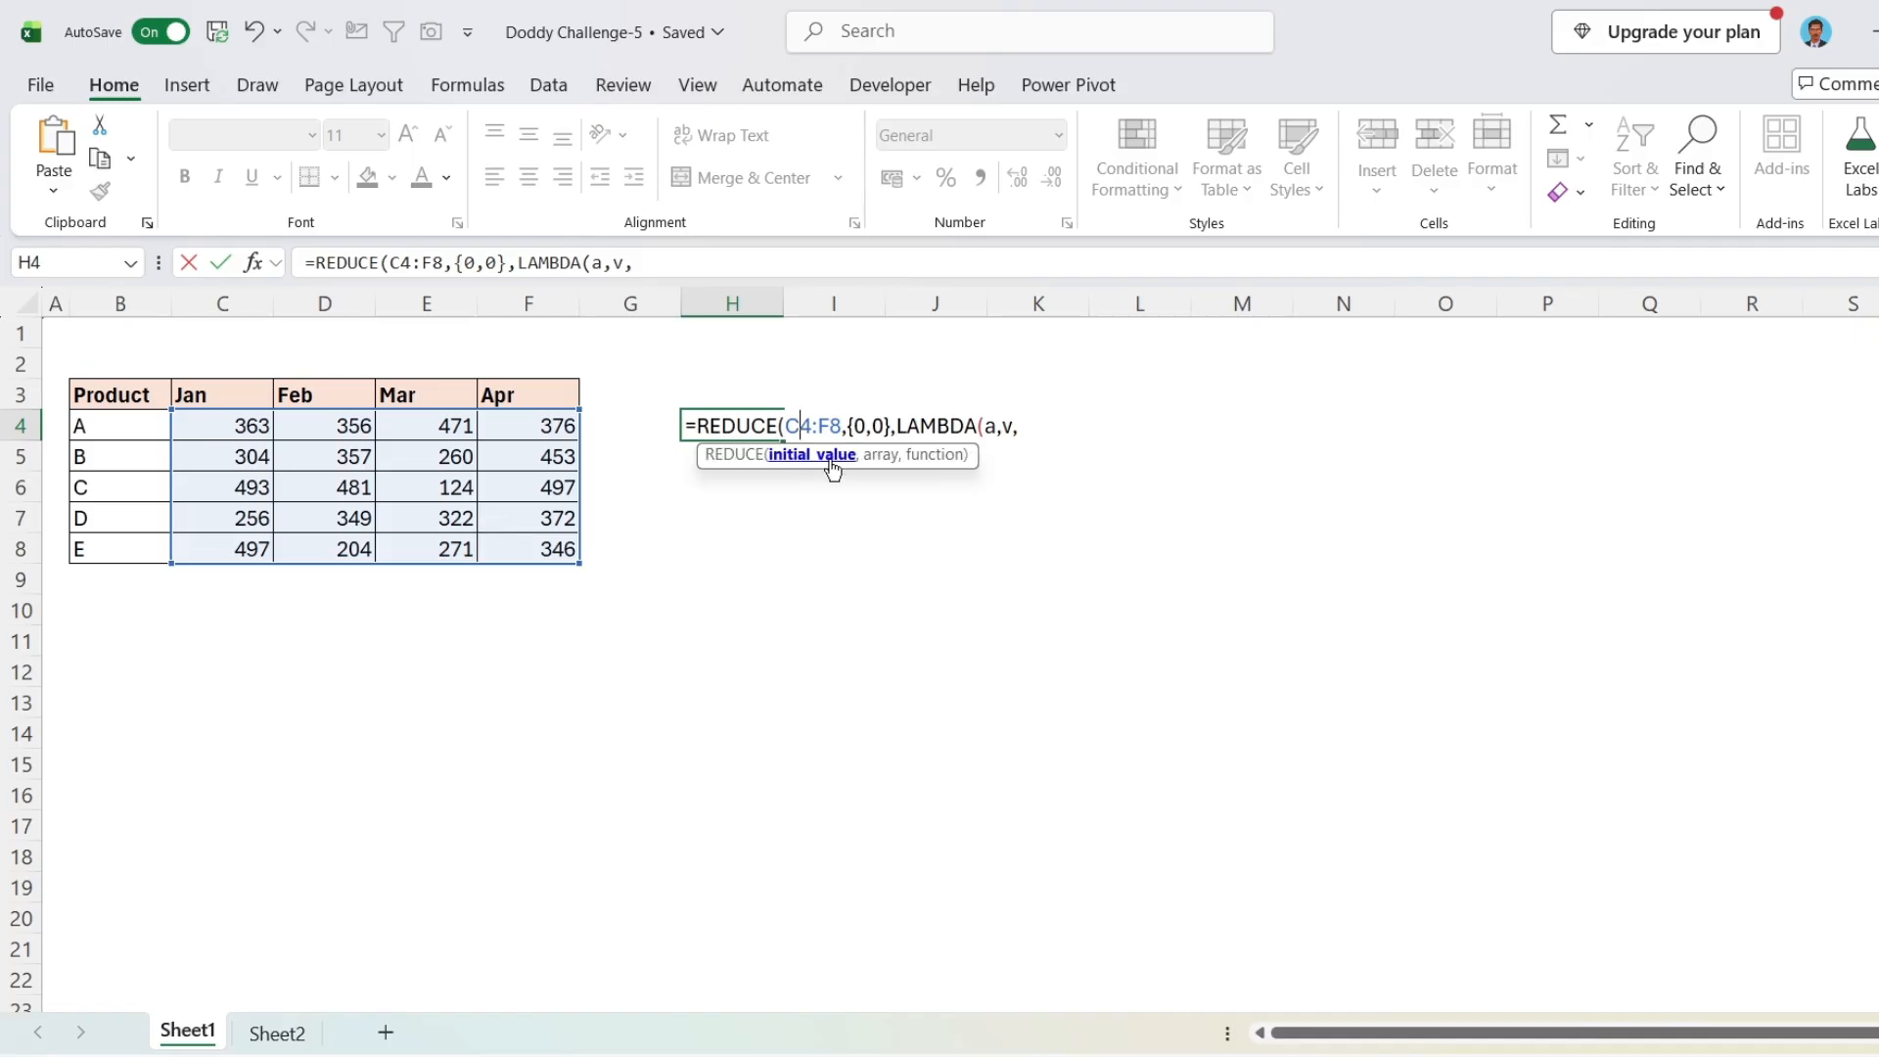
pyautogui.click(838, 460)
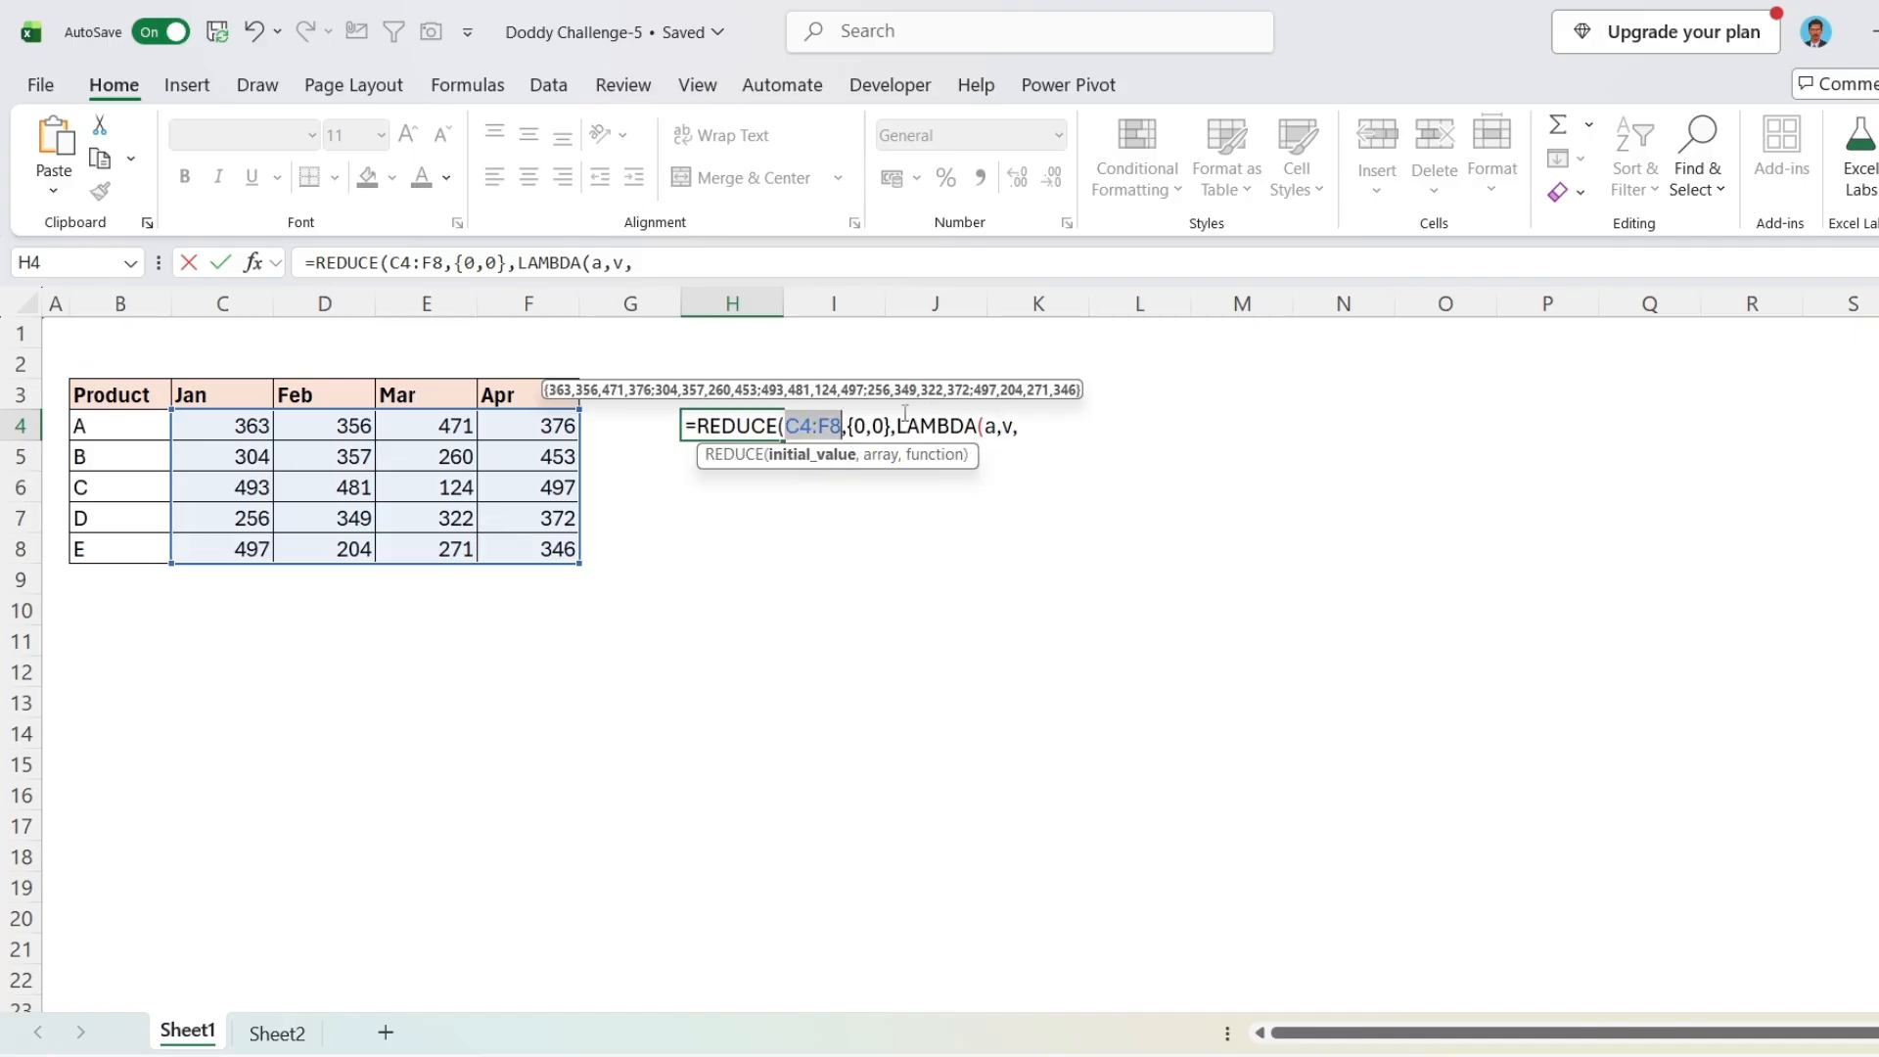
pyautogui.click(866, 427)
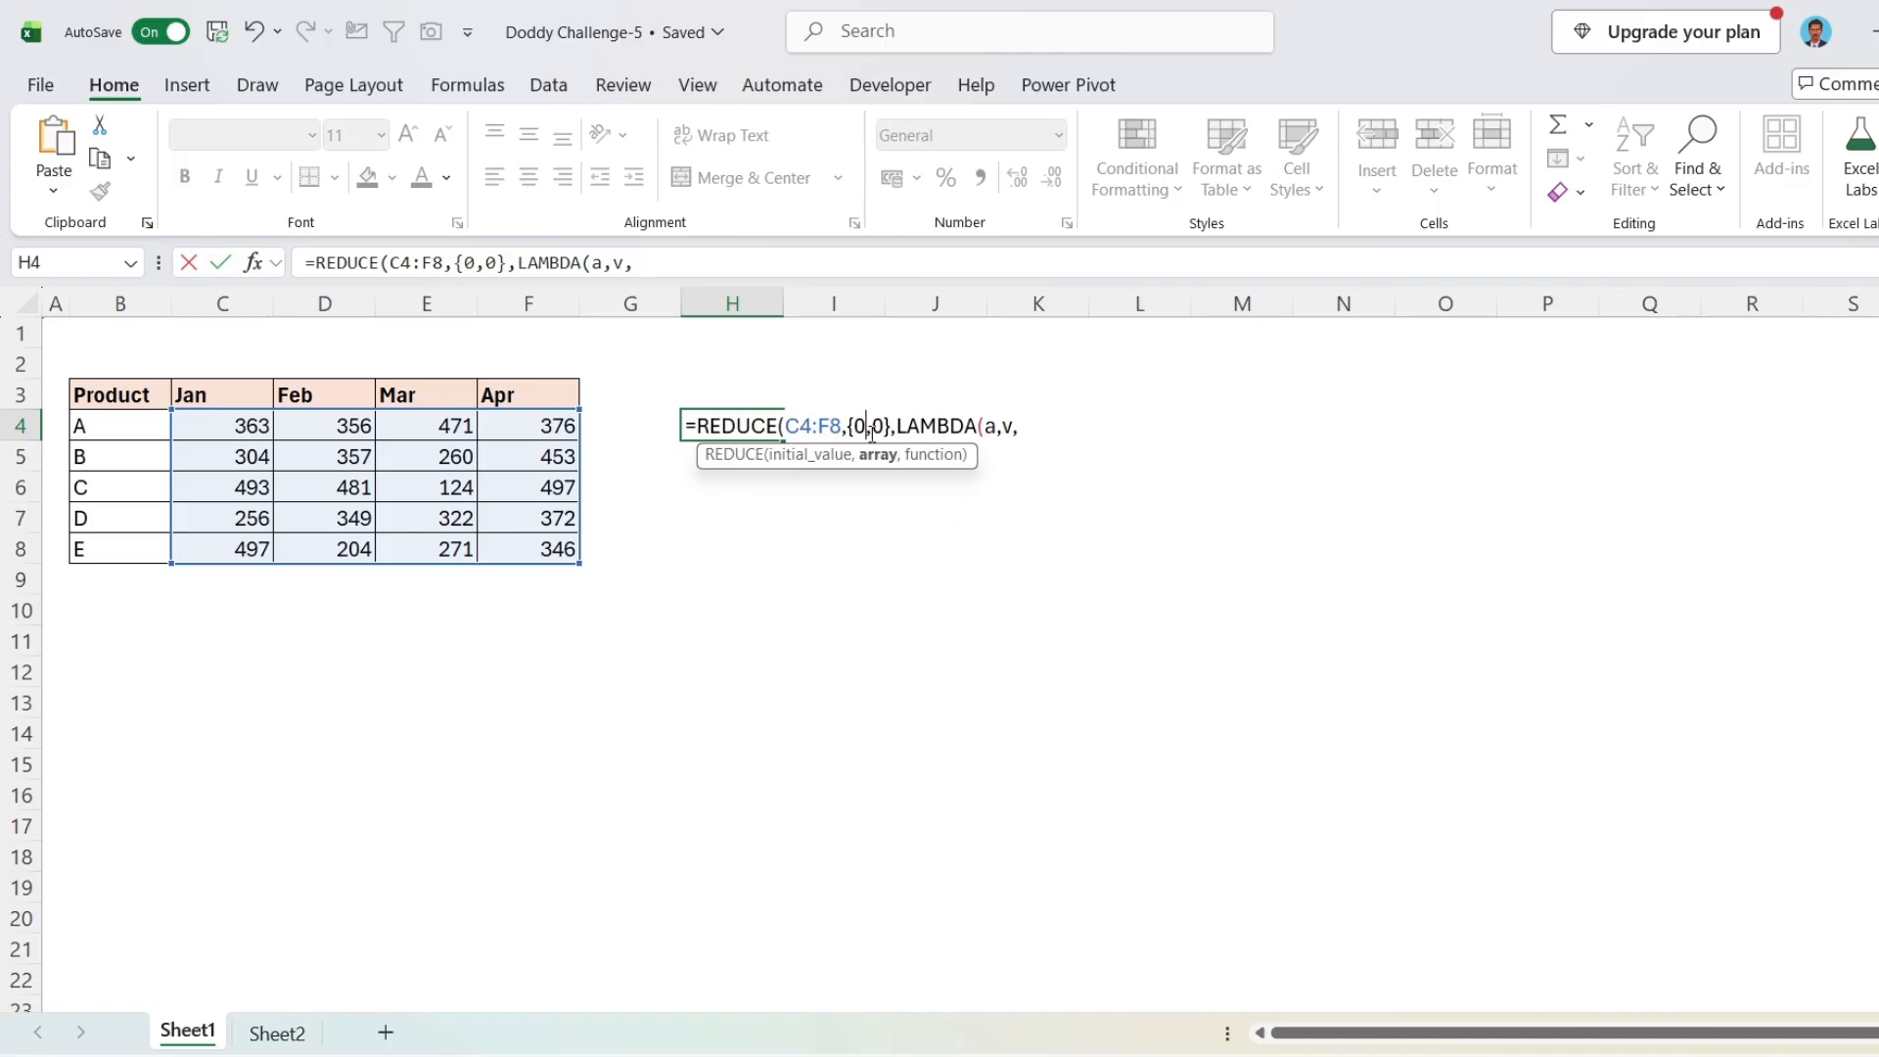
pyautogui.click(1038, 427)
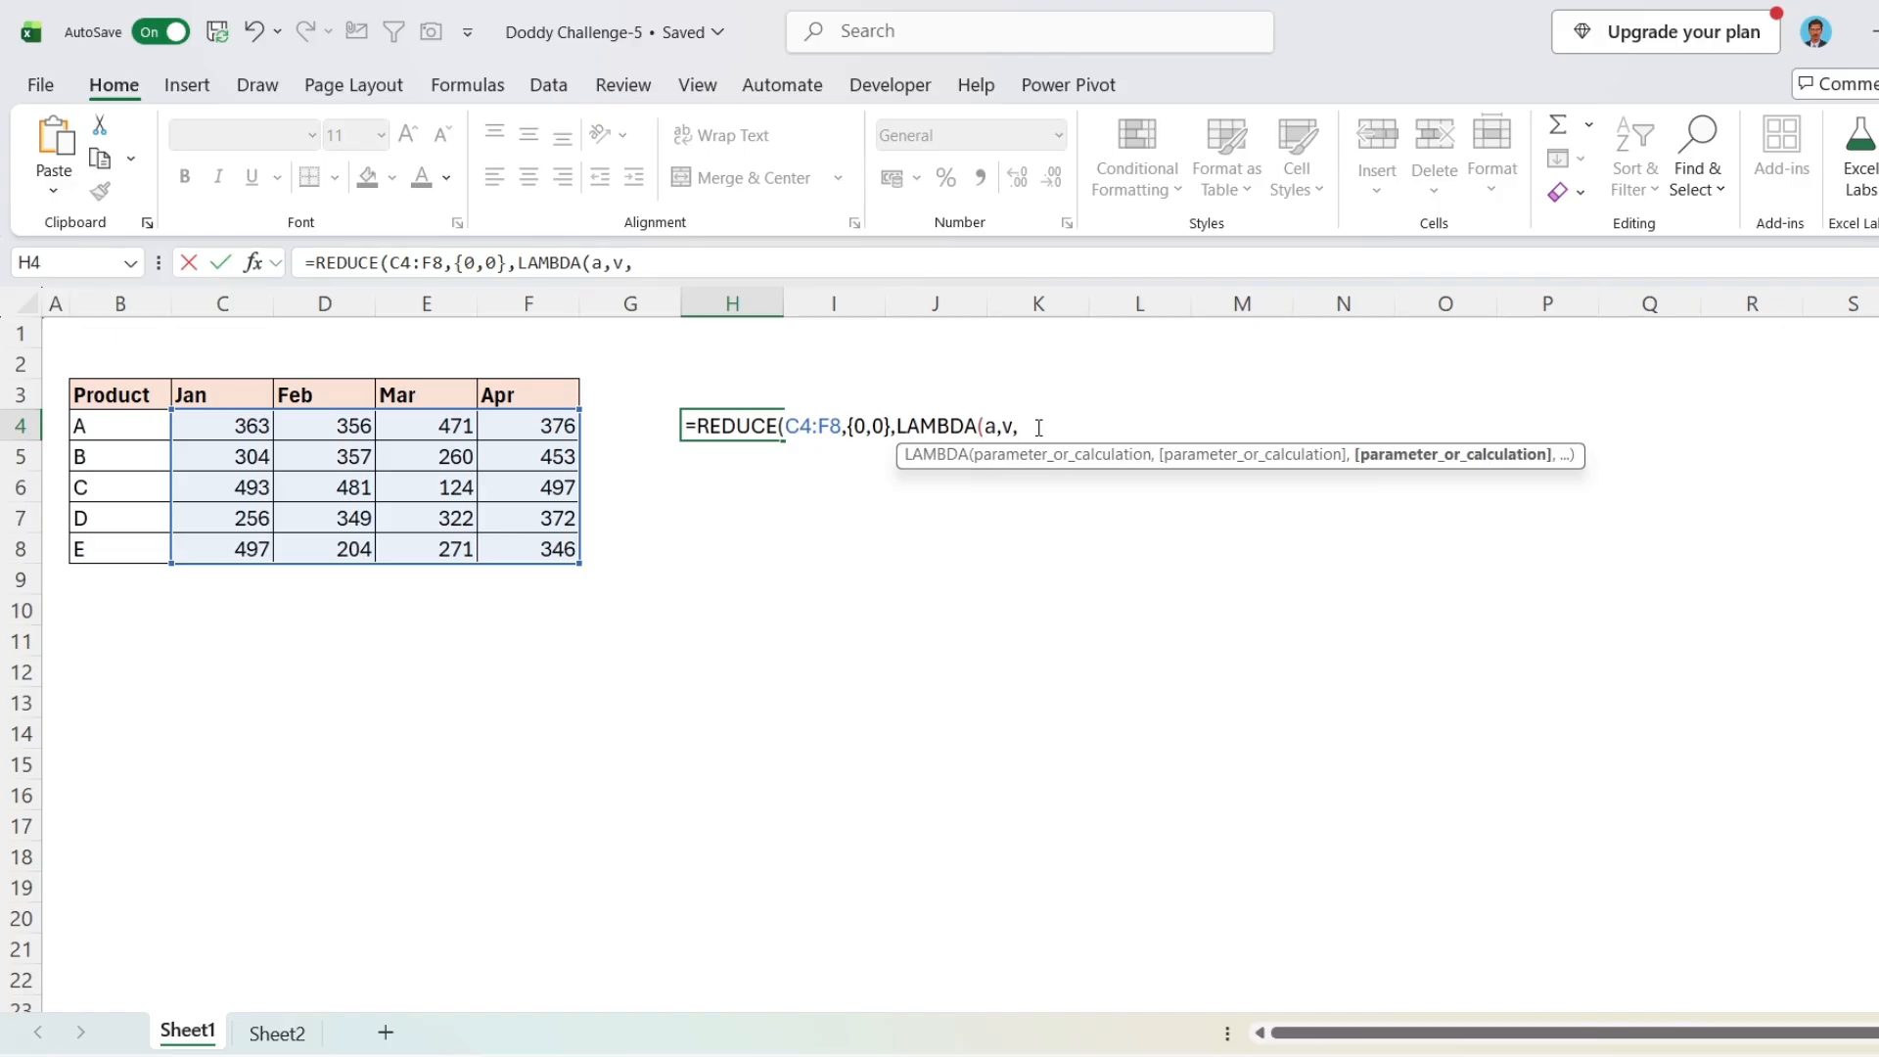
# - Enter HSTACK(a,BYROW(a,SUM)) as the LAMBDA calculation in the H4 formula
pyautogui.write('hst')
pyautogui.press('Tab')
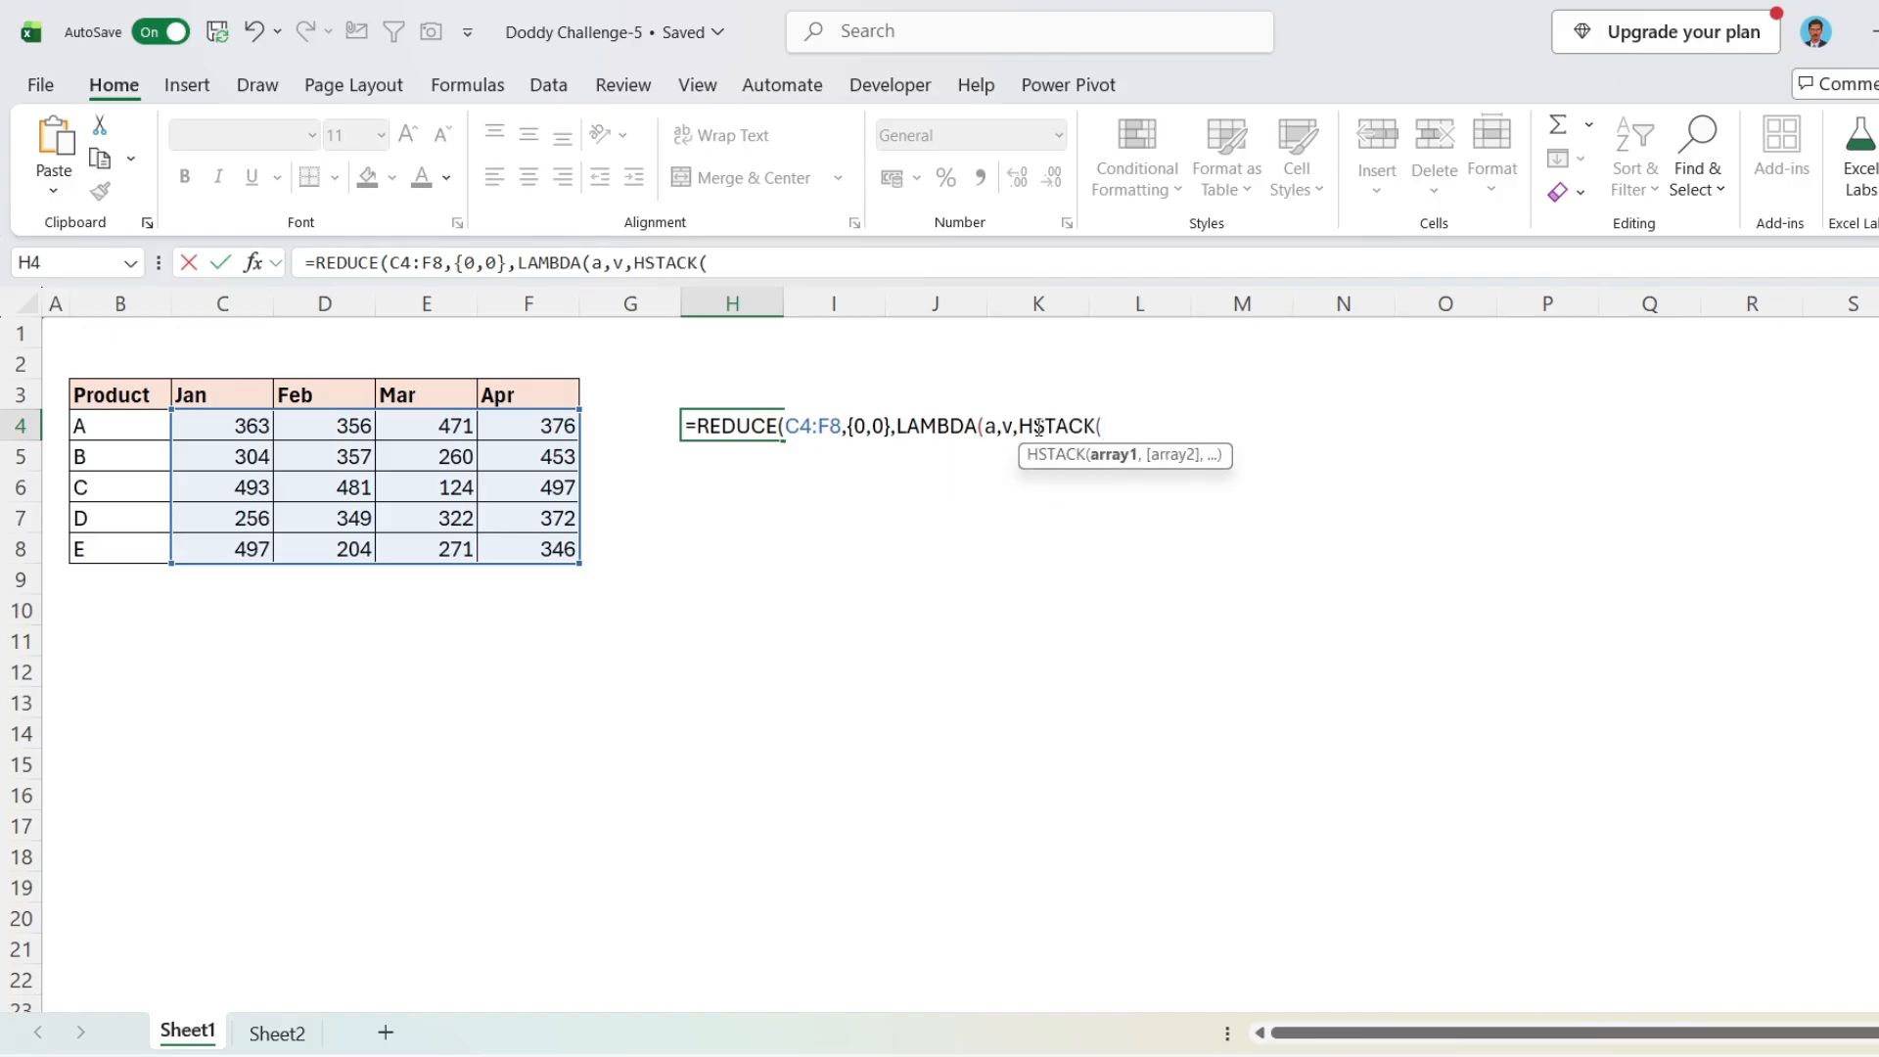
pyautogui.write('a')
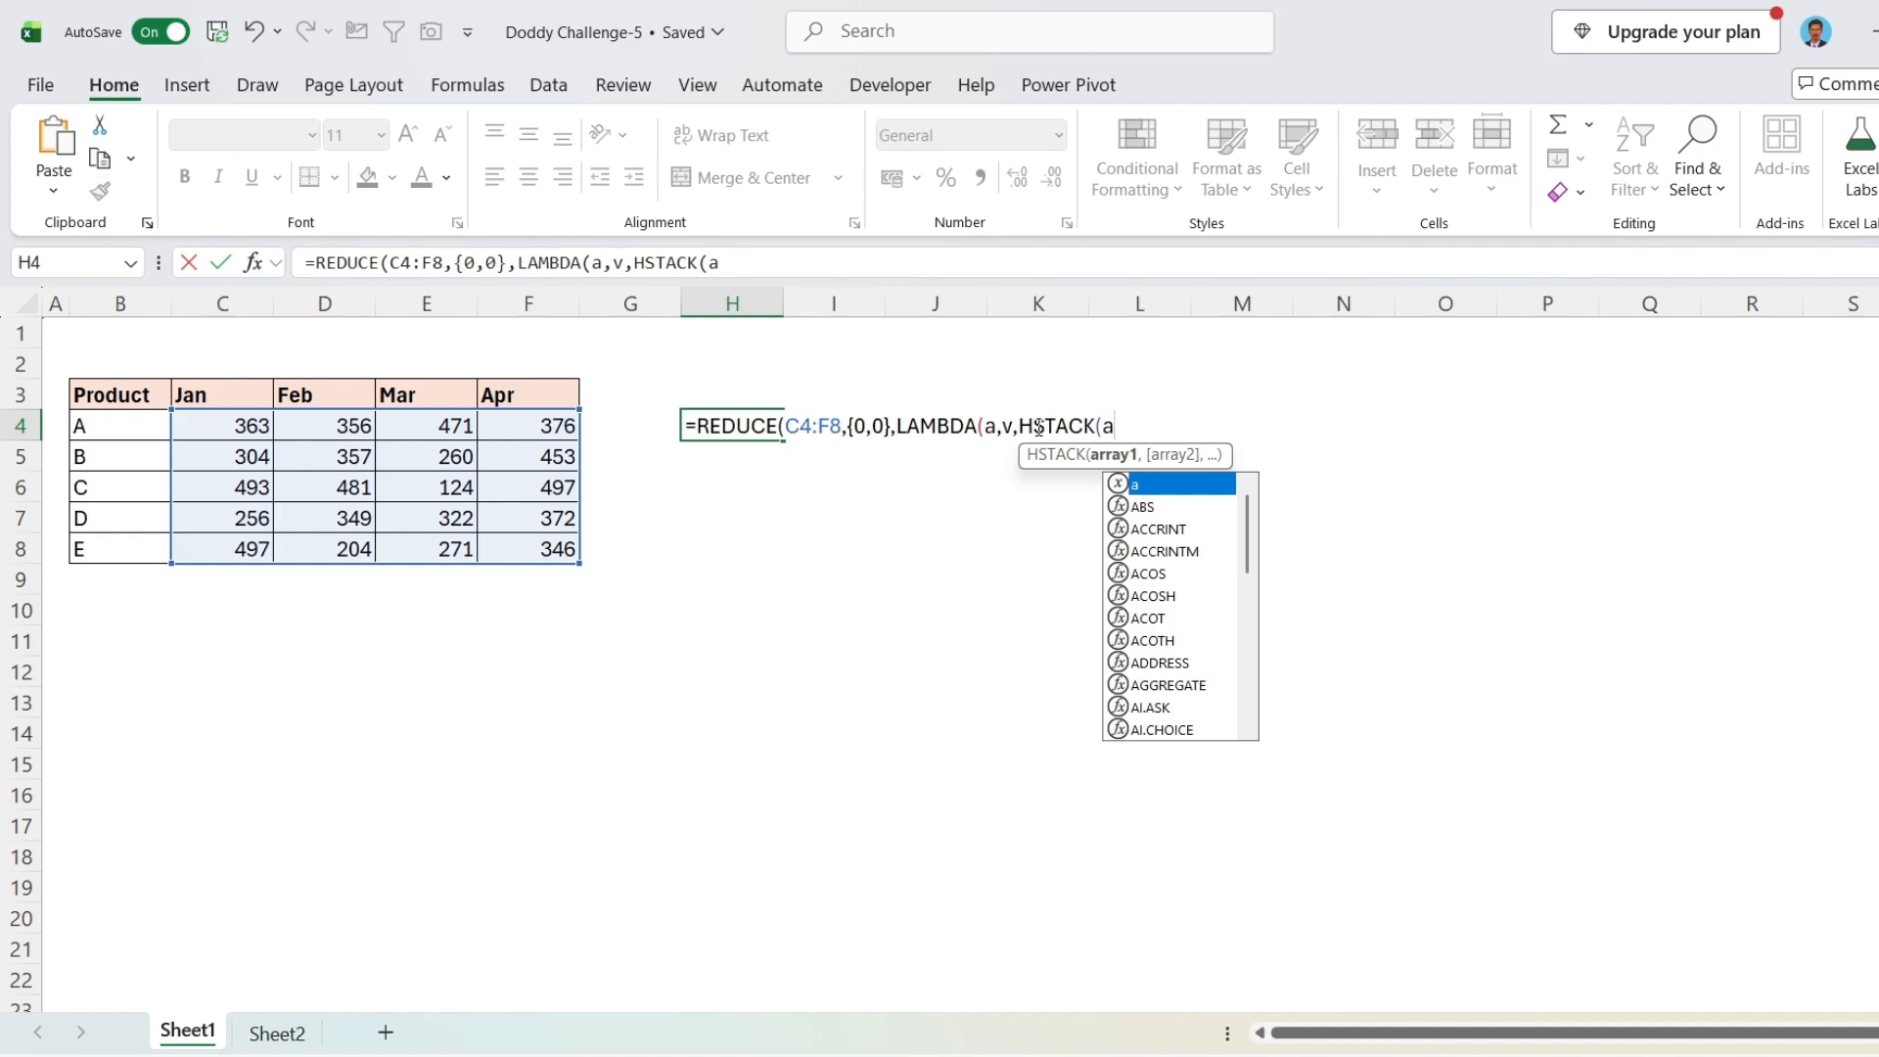
pyautogui.write(',')
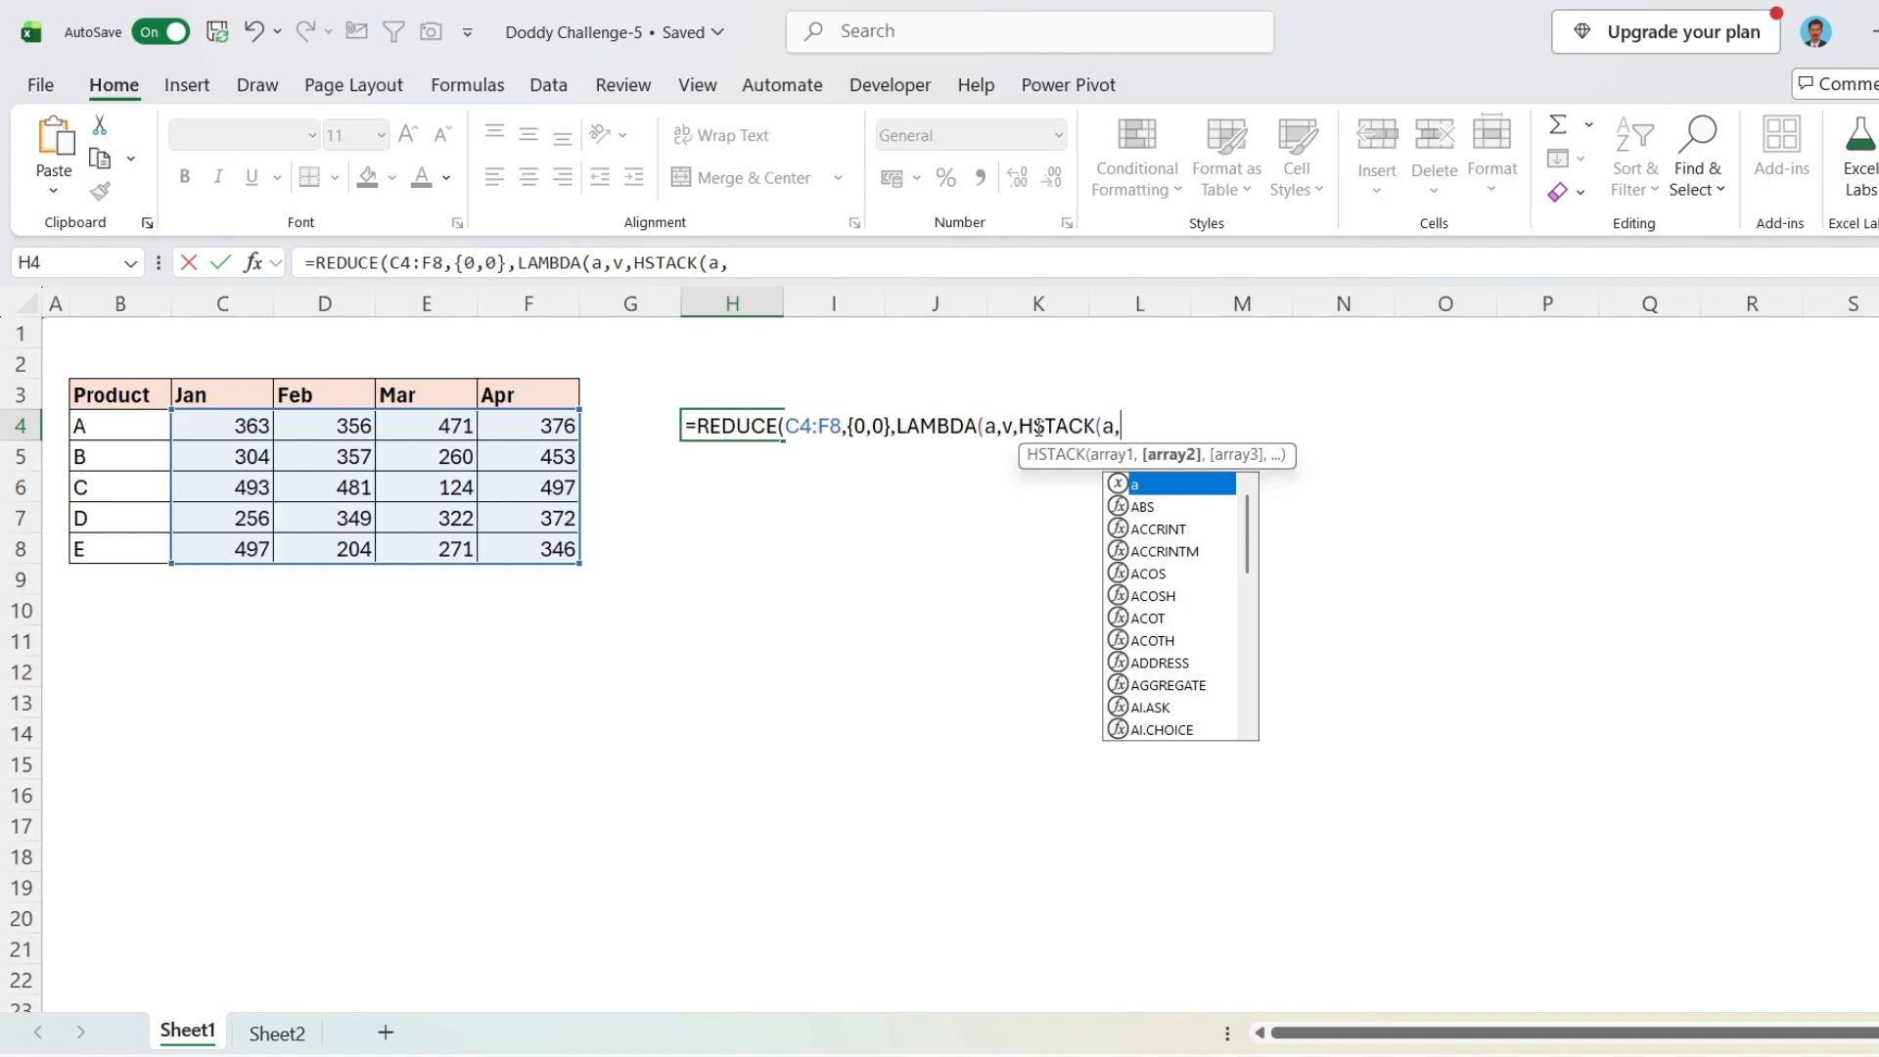
pyautogui.write('byr')
pyautogui.press('Tab')
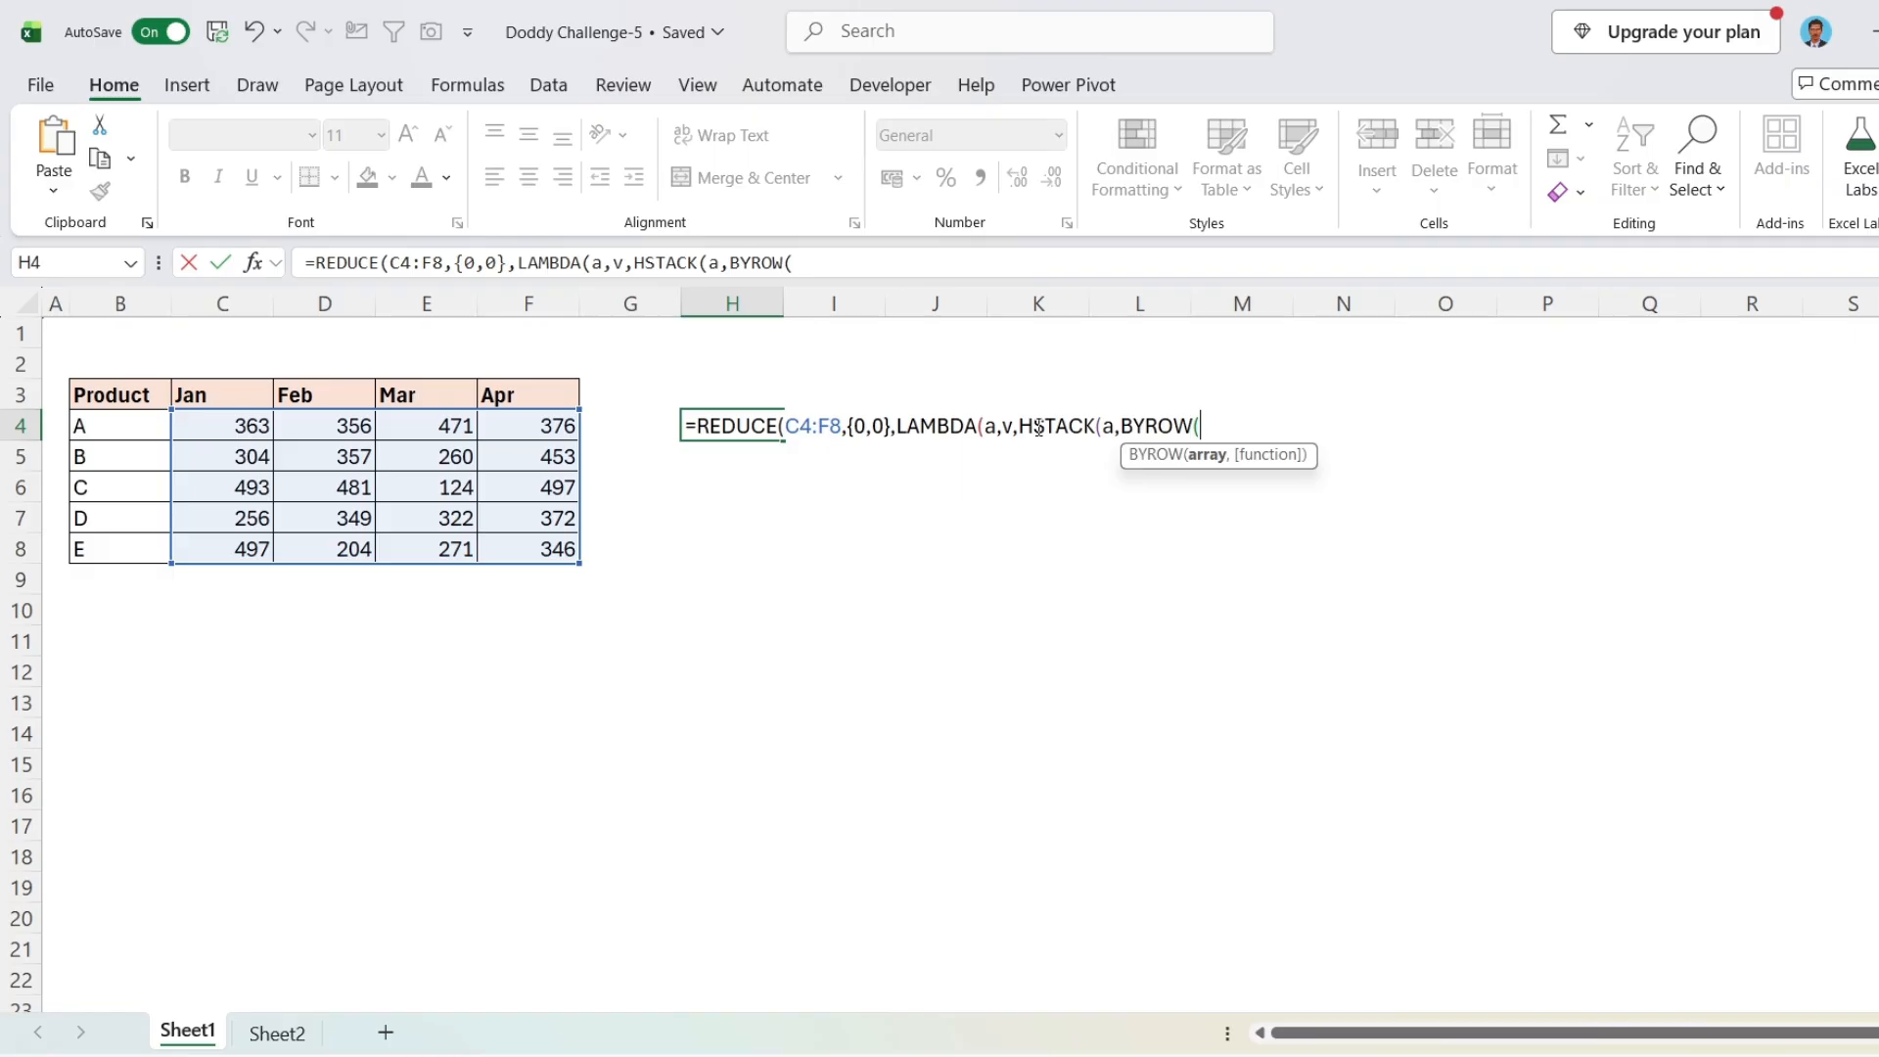
pyautogui.write('a,sum')
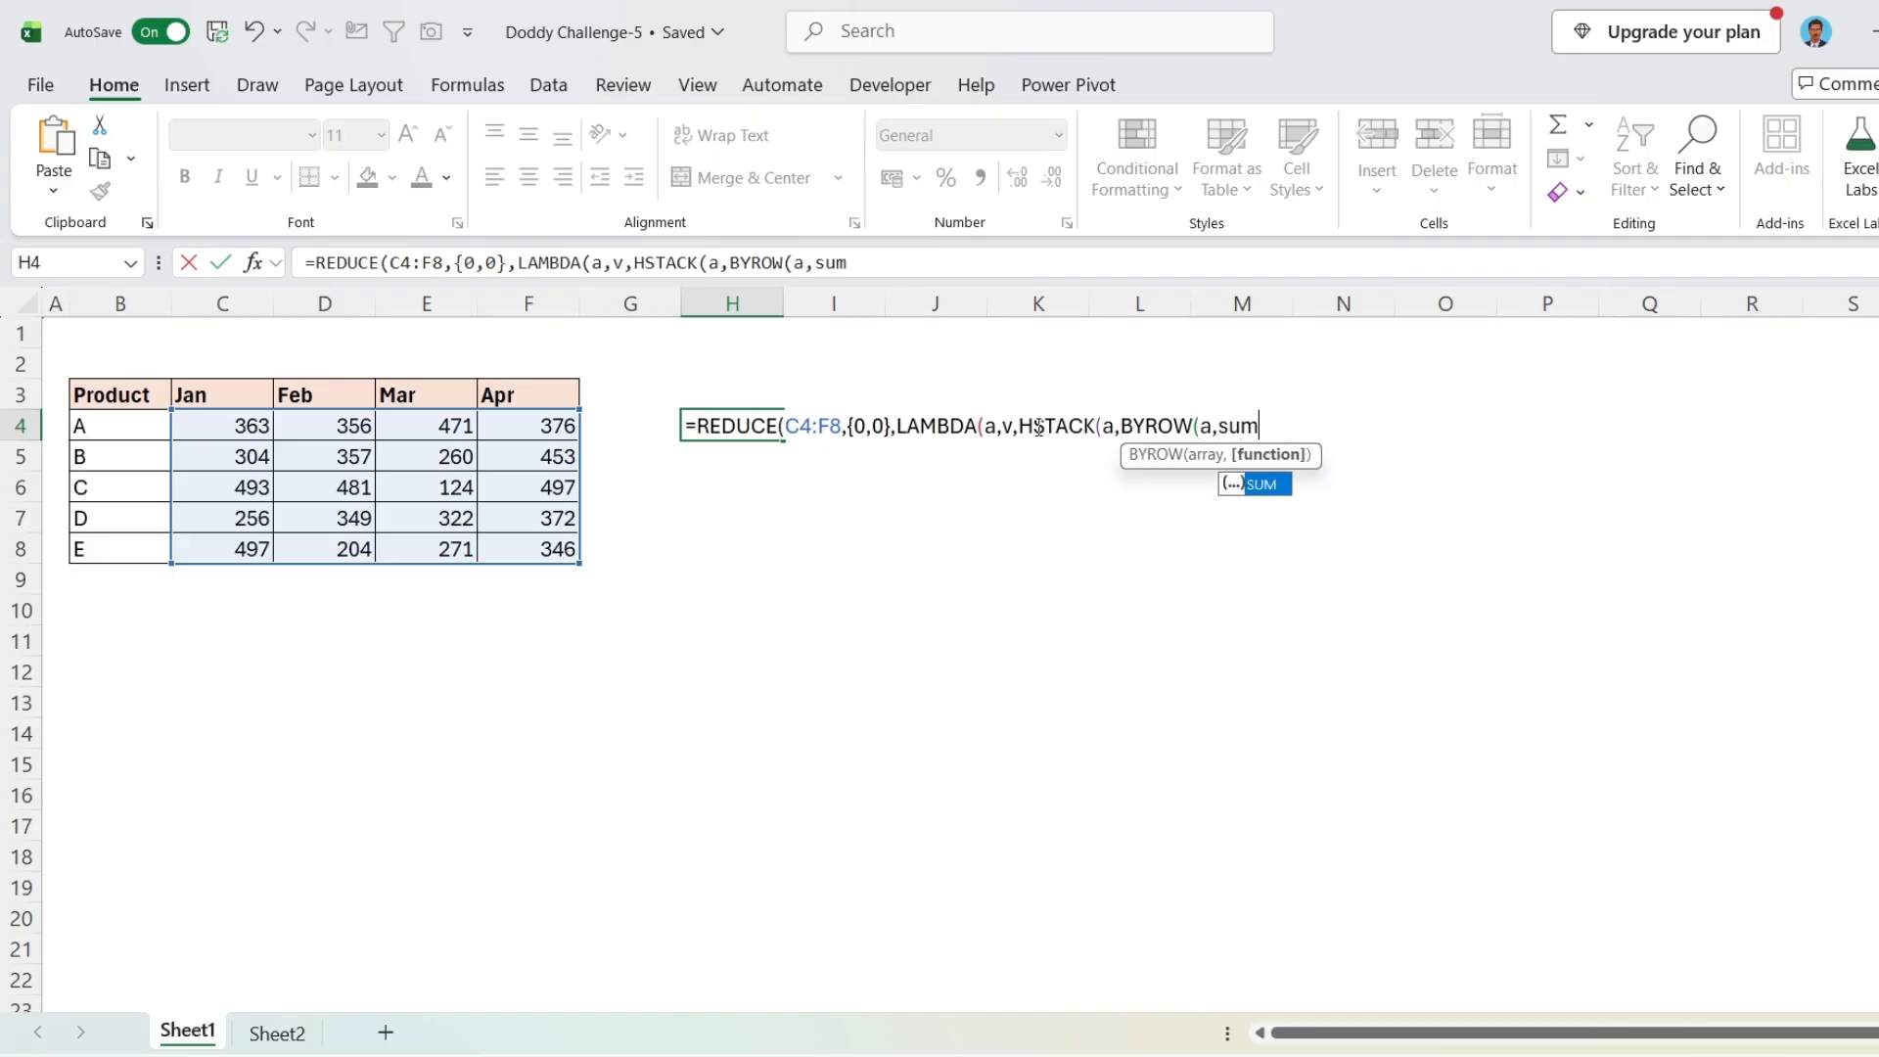
pyautogui.write(')')
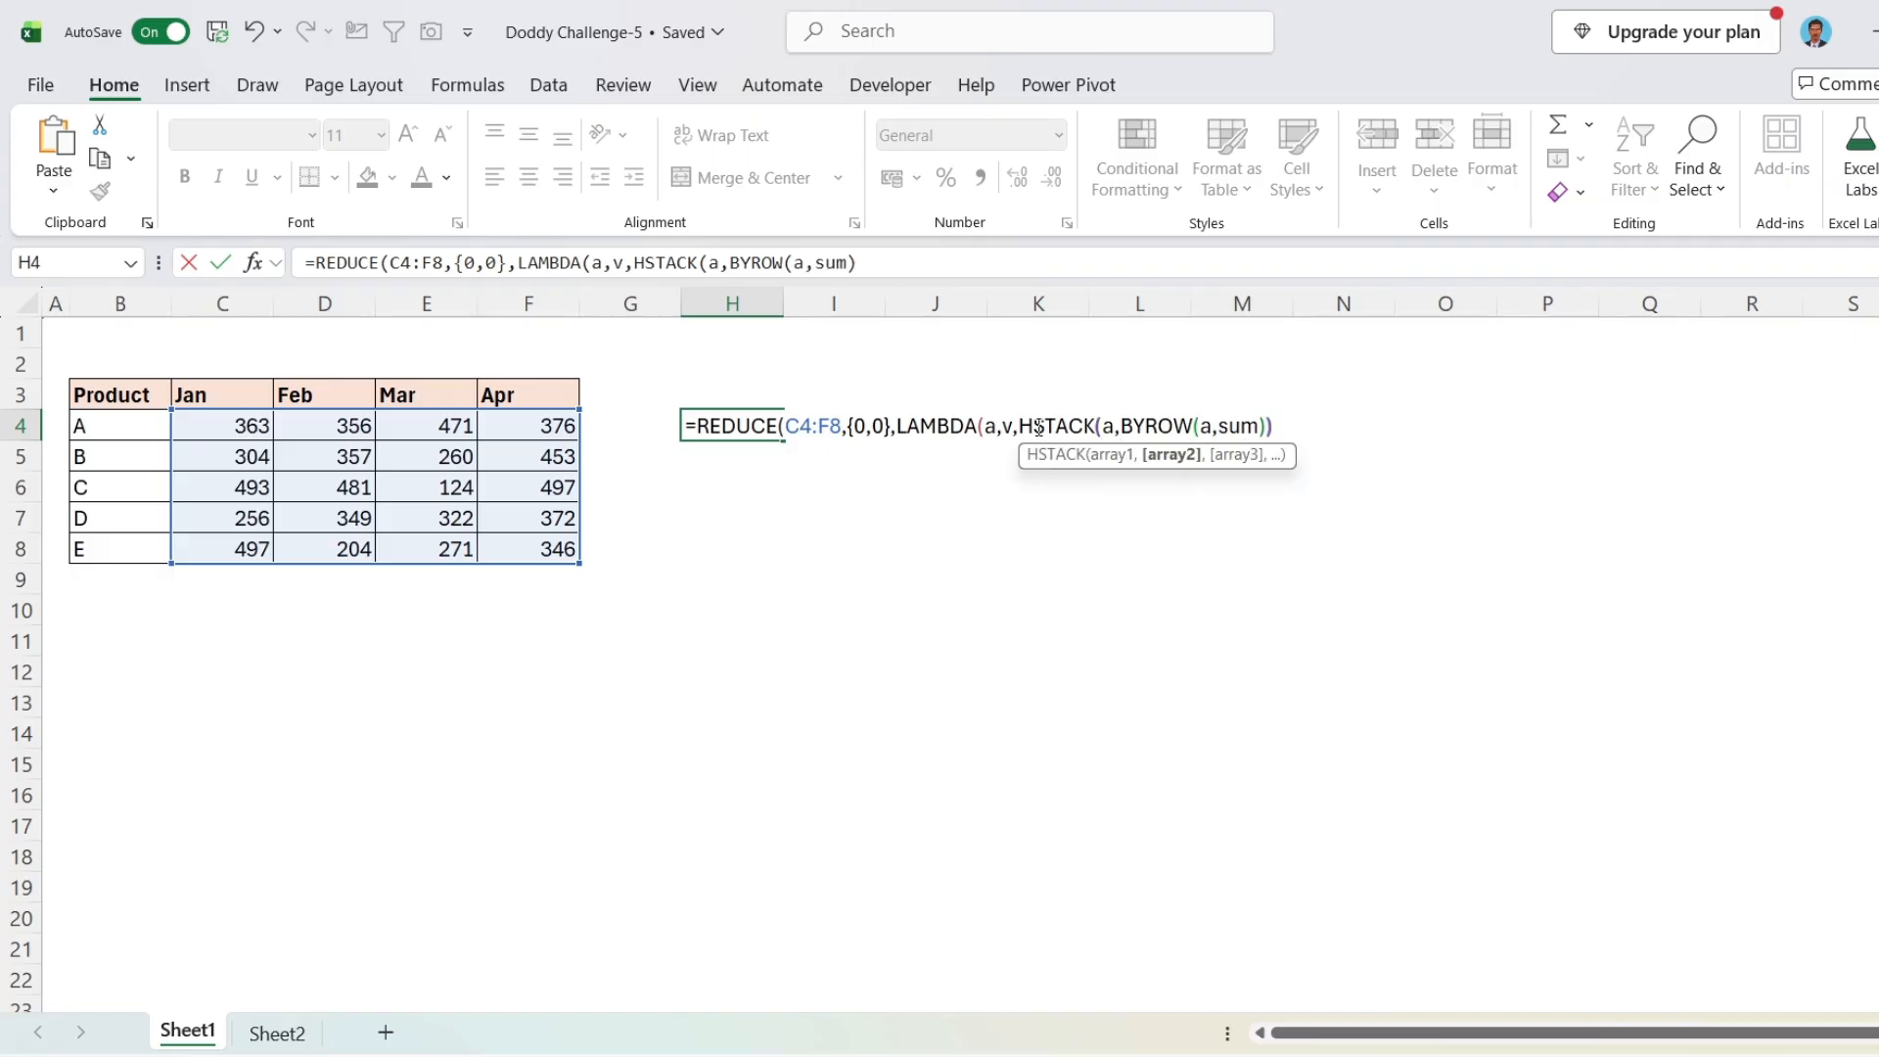
pyautogui.write(')')
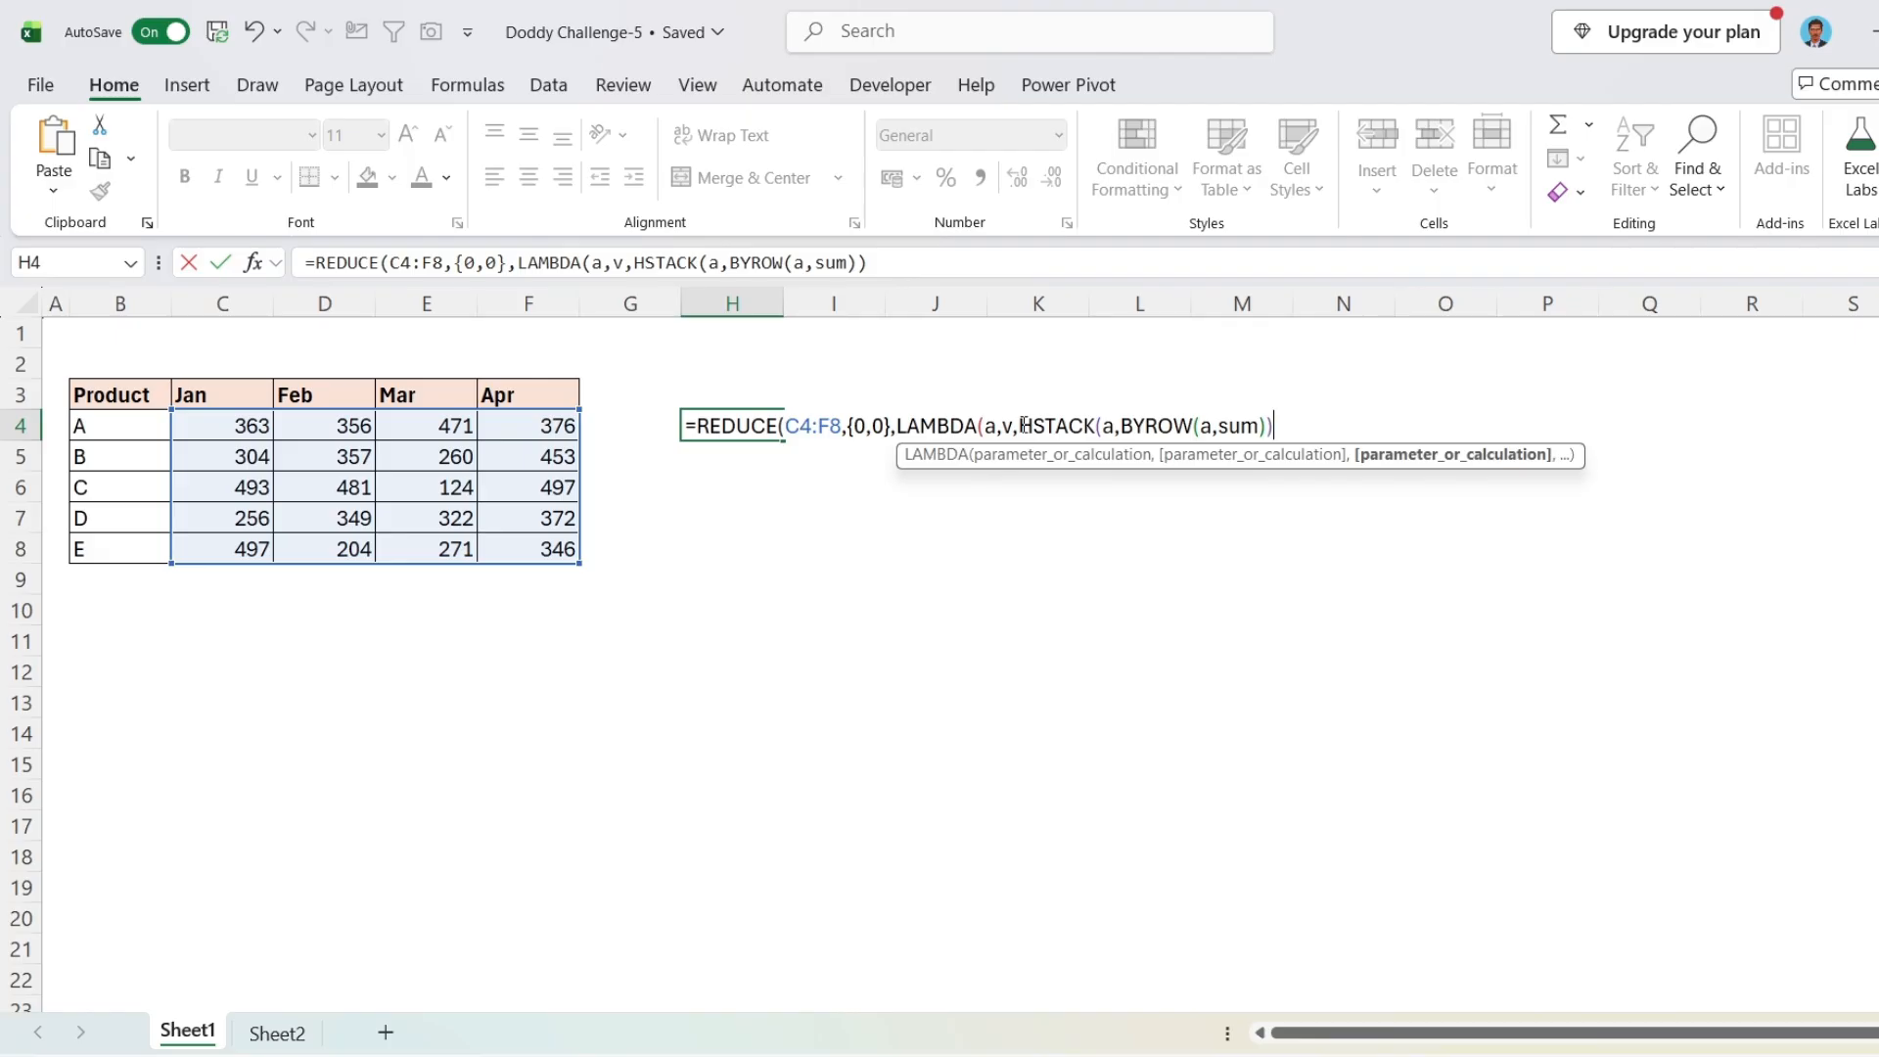
# - Enclose the HSTACK expression in TRANSPOSE, close the LAMBDA and REDUCE functions, and enter the formula in H4
pyautogui.click(1020, 425)
pyautogui.write('tran')
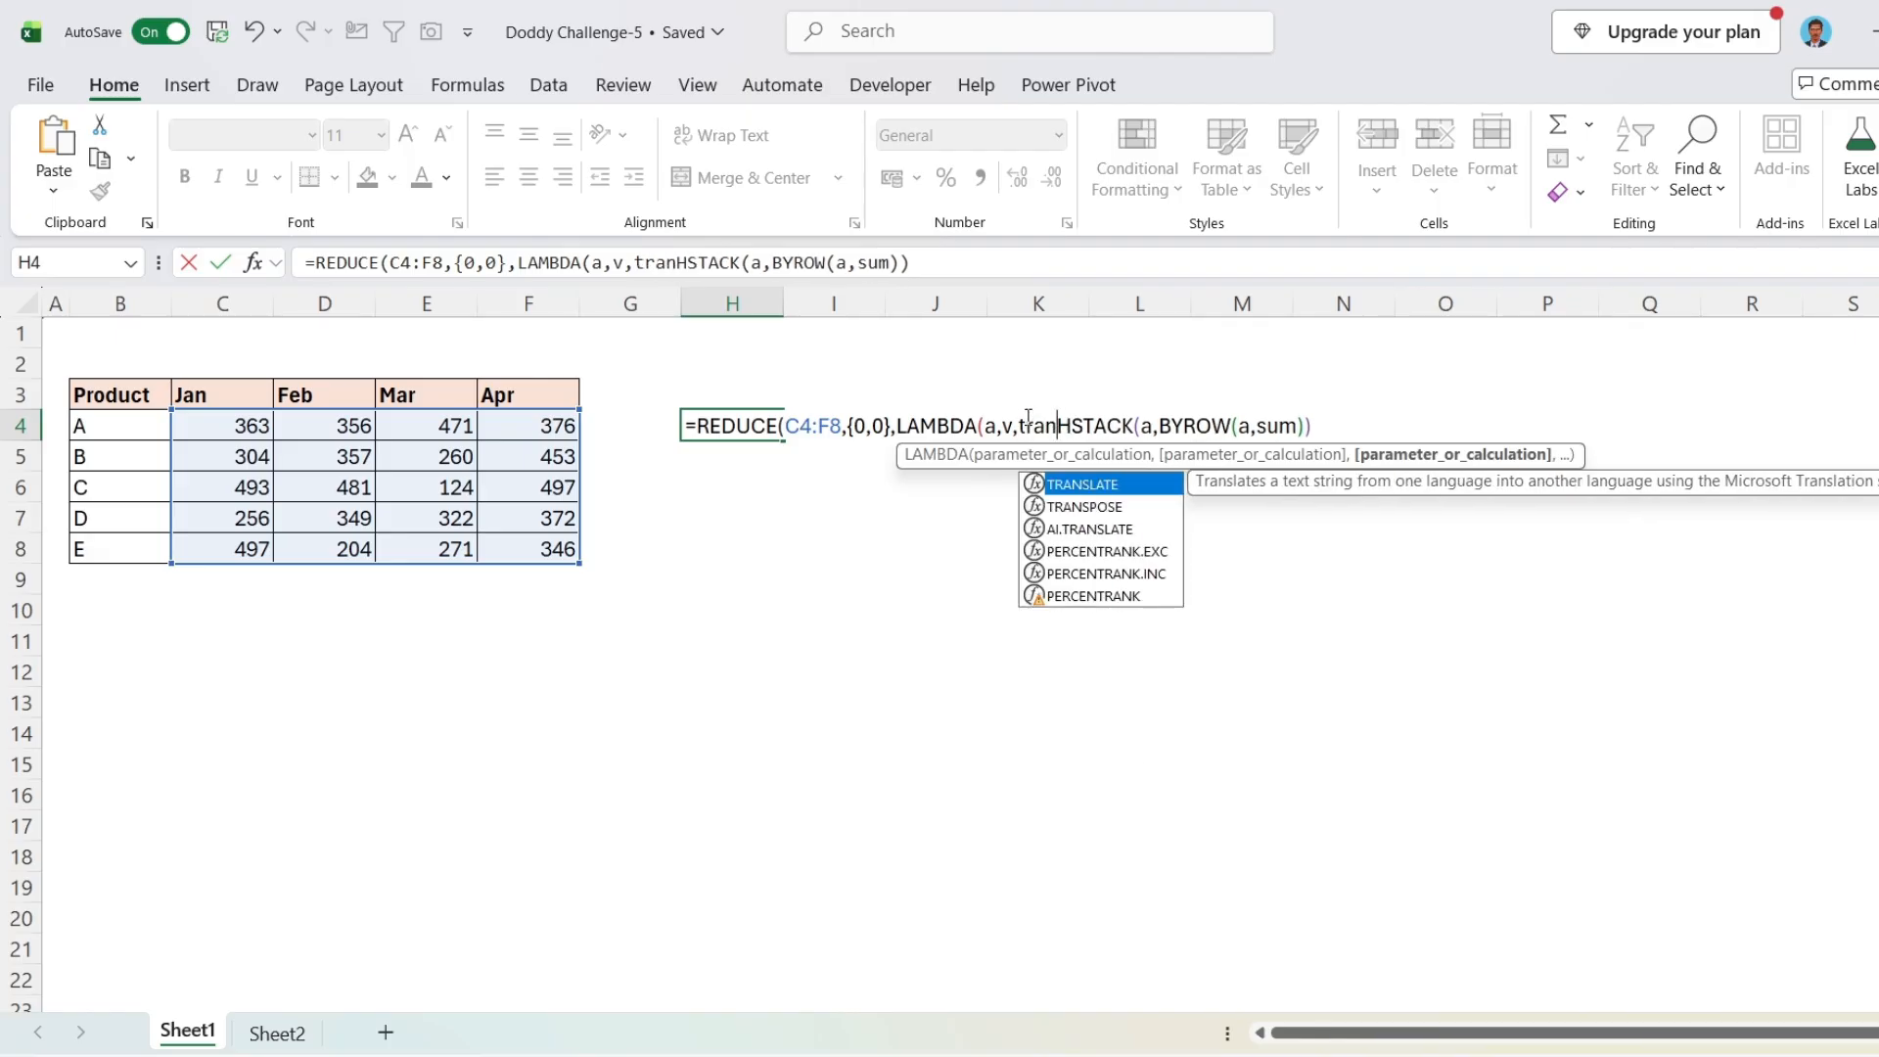
pyautogui.press('Down')
pyautogui.press('Tab')
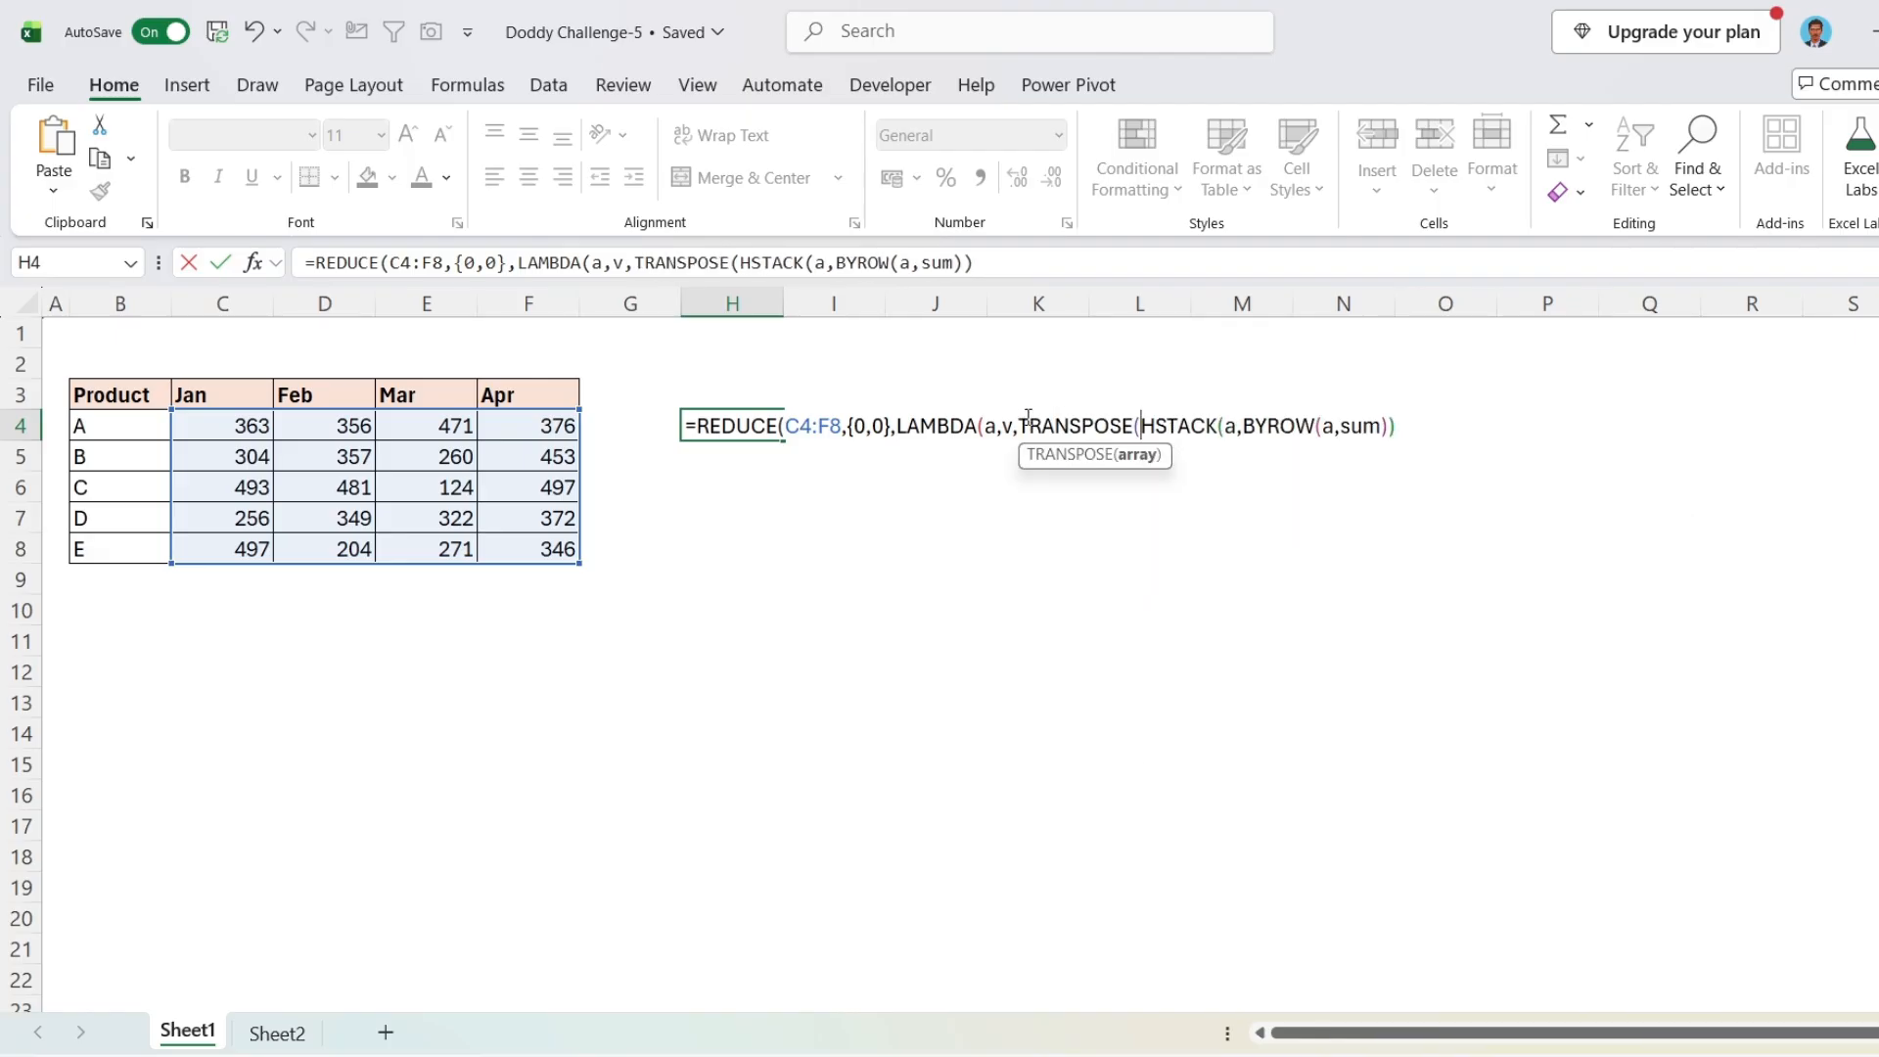
pyautogui.click(1406, 428)
pyautogui.write(')')
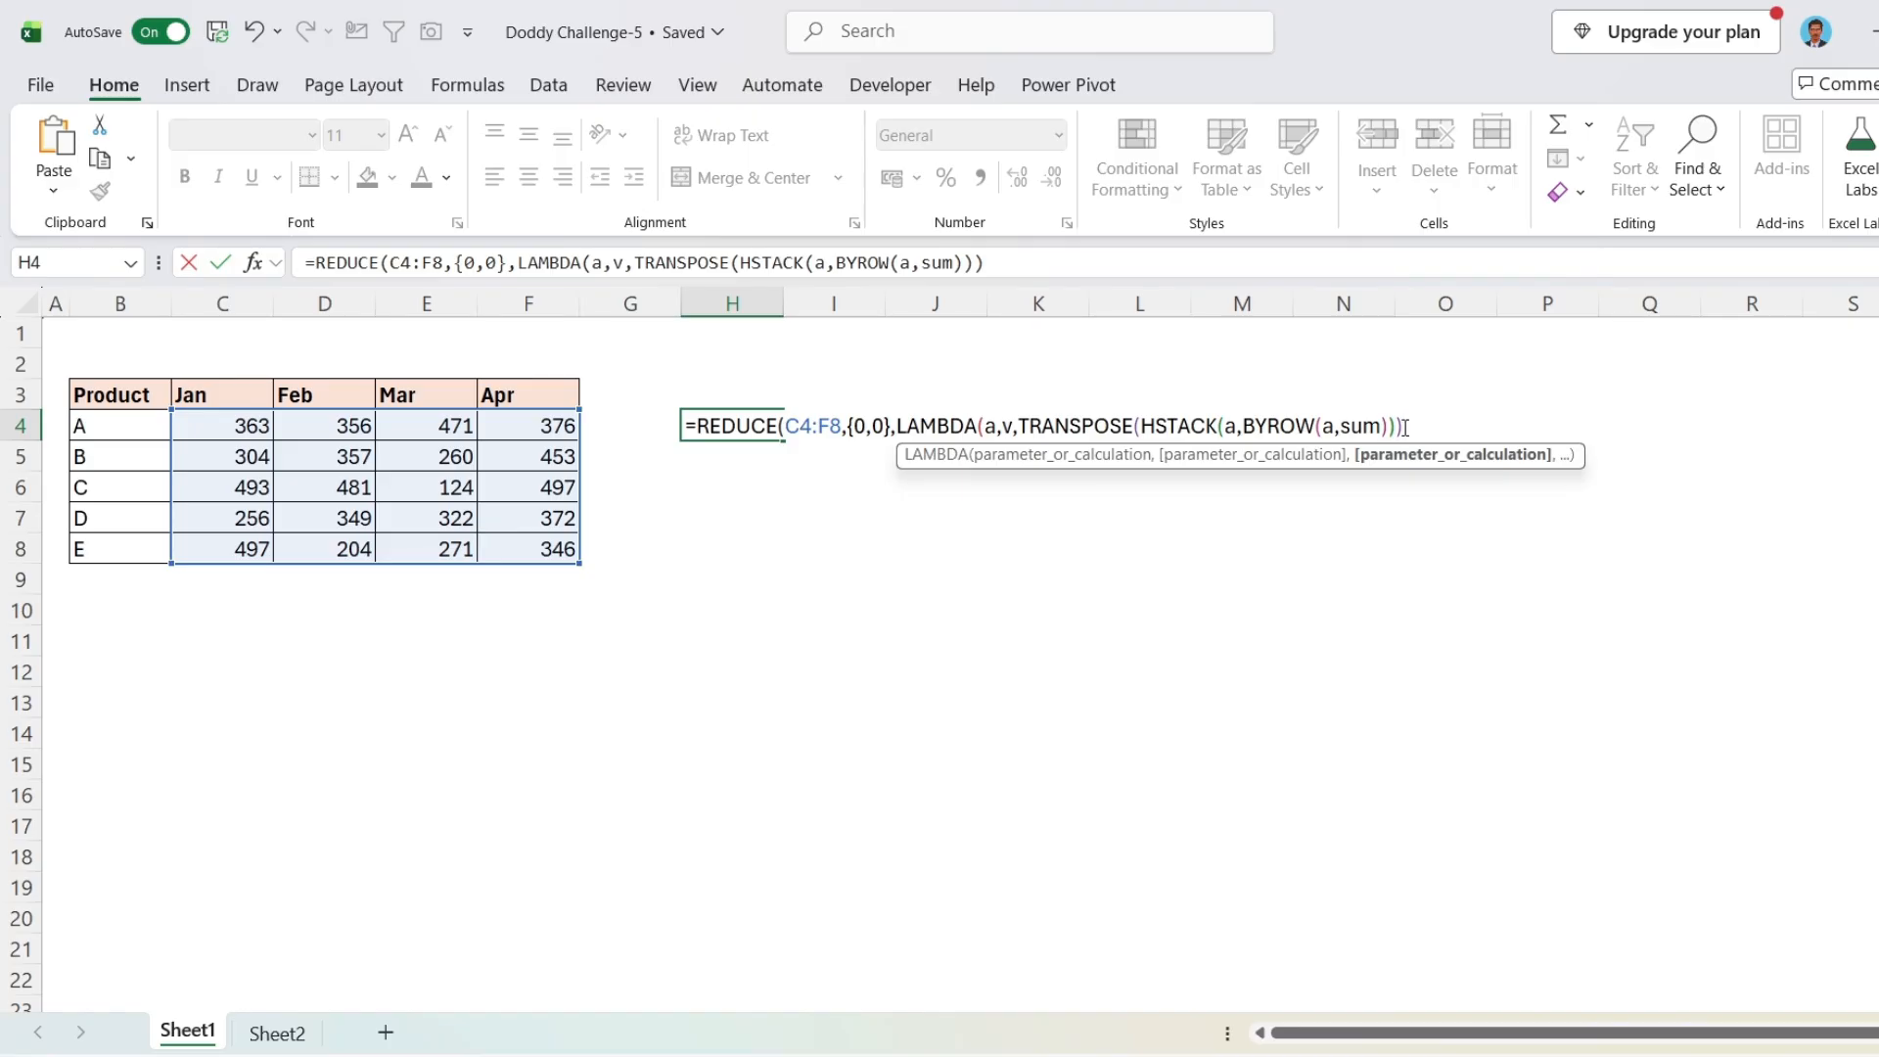
pyautogui.write('))')
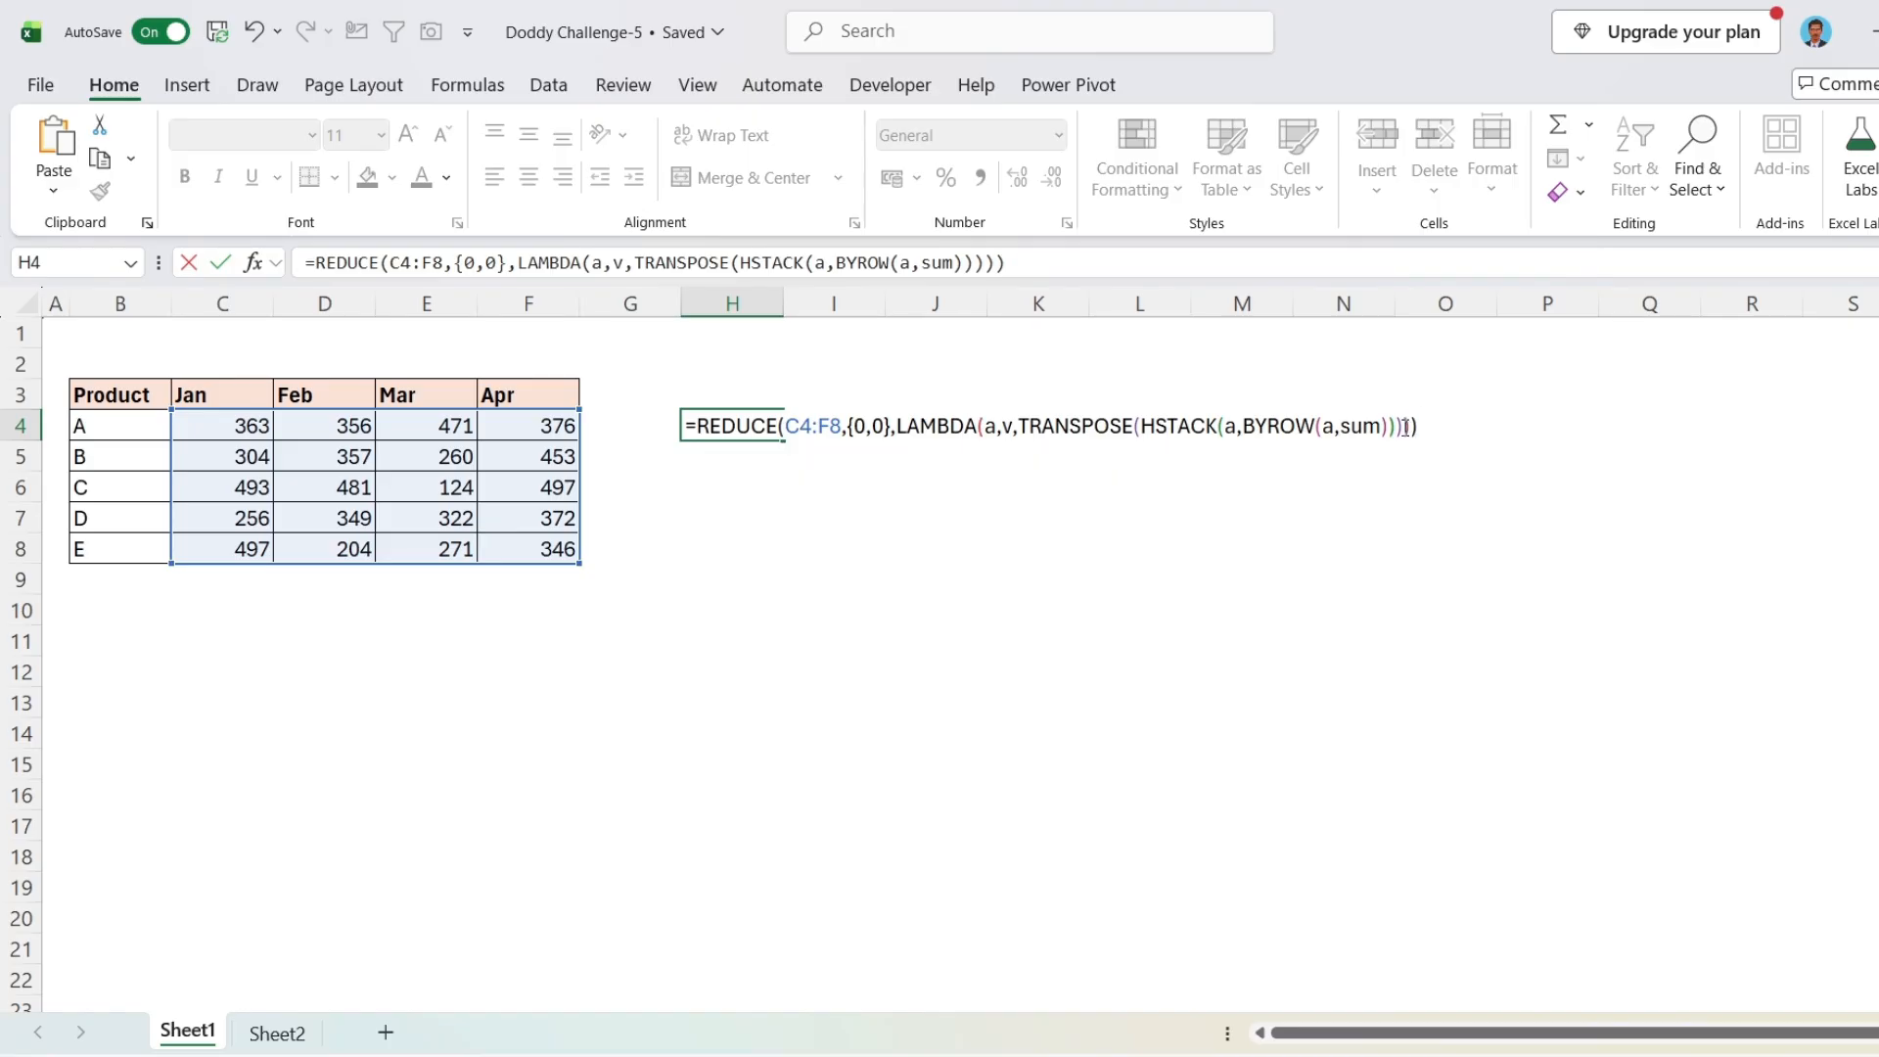
pyautogui.hotkey('ctrl', 'Return')
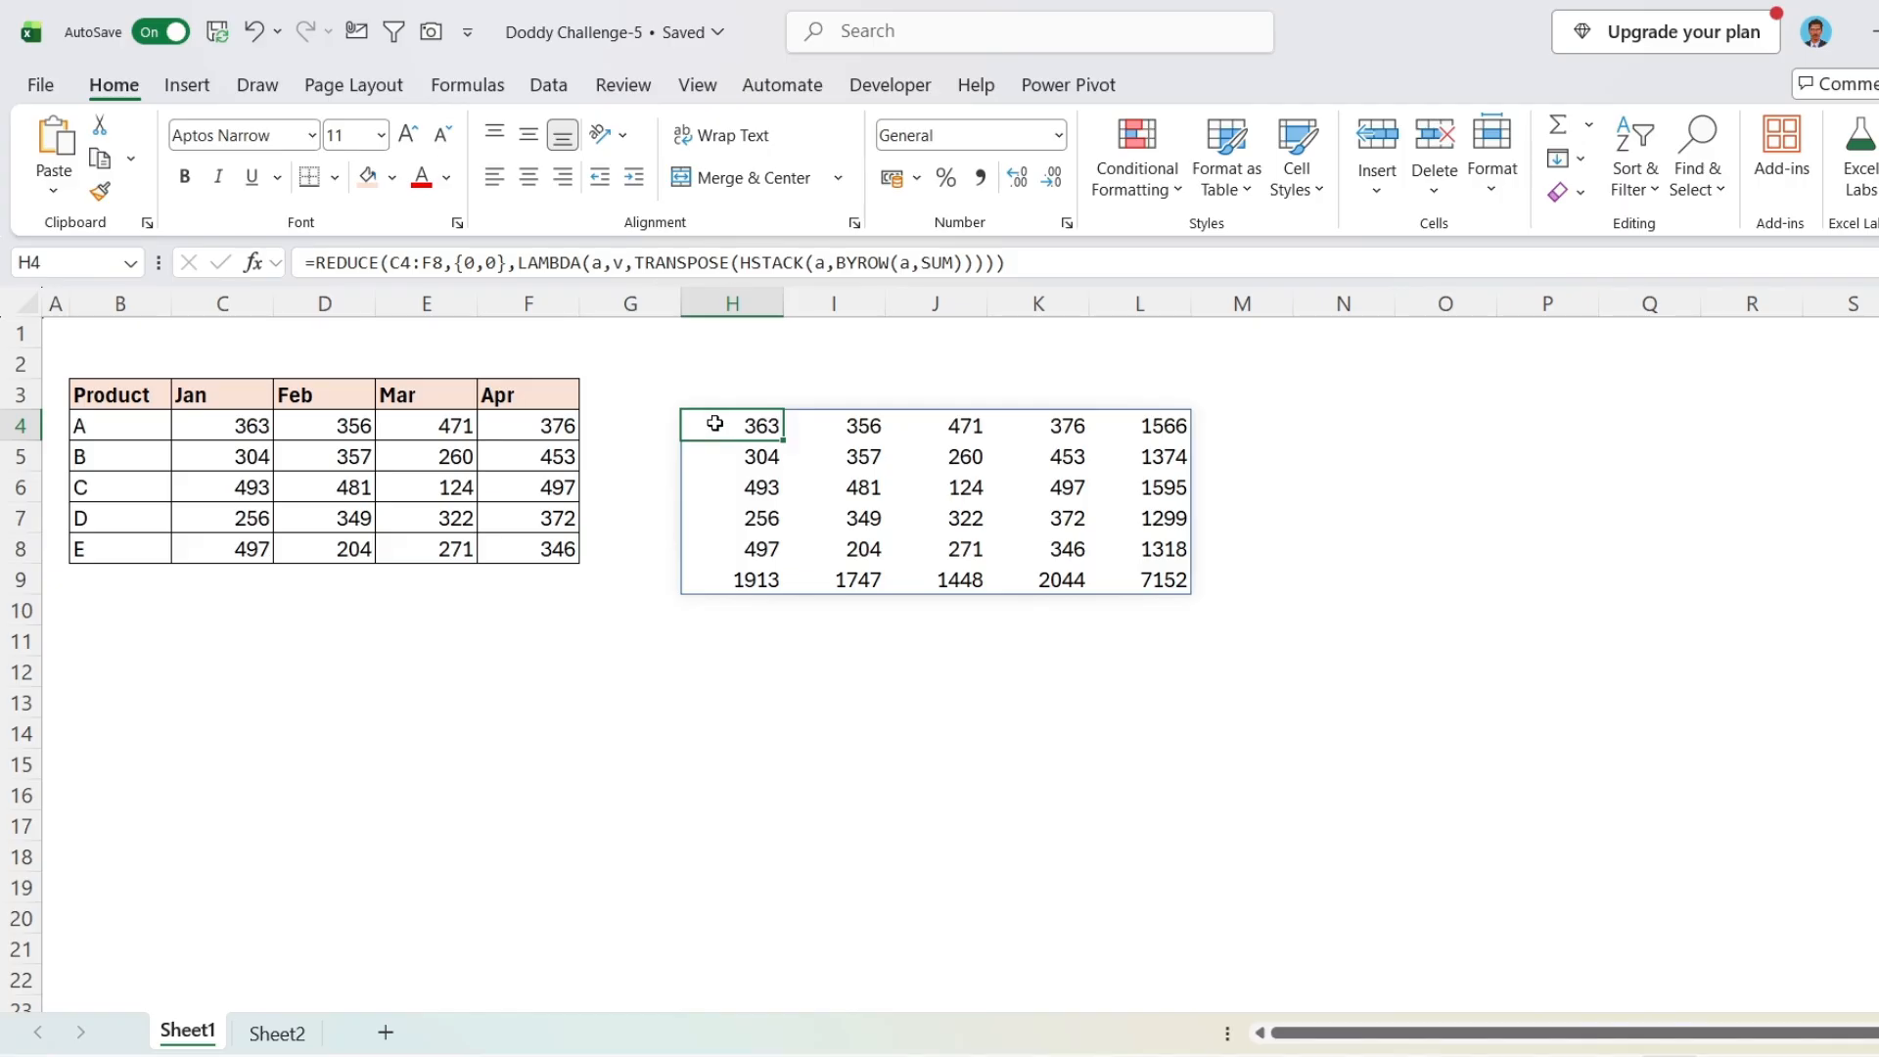
# - Examine the spilled result of the REDUCE formula in H4:L9
pyautogui.moveTo(721, 424); pyautogui.dragTo(1131, 577)
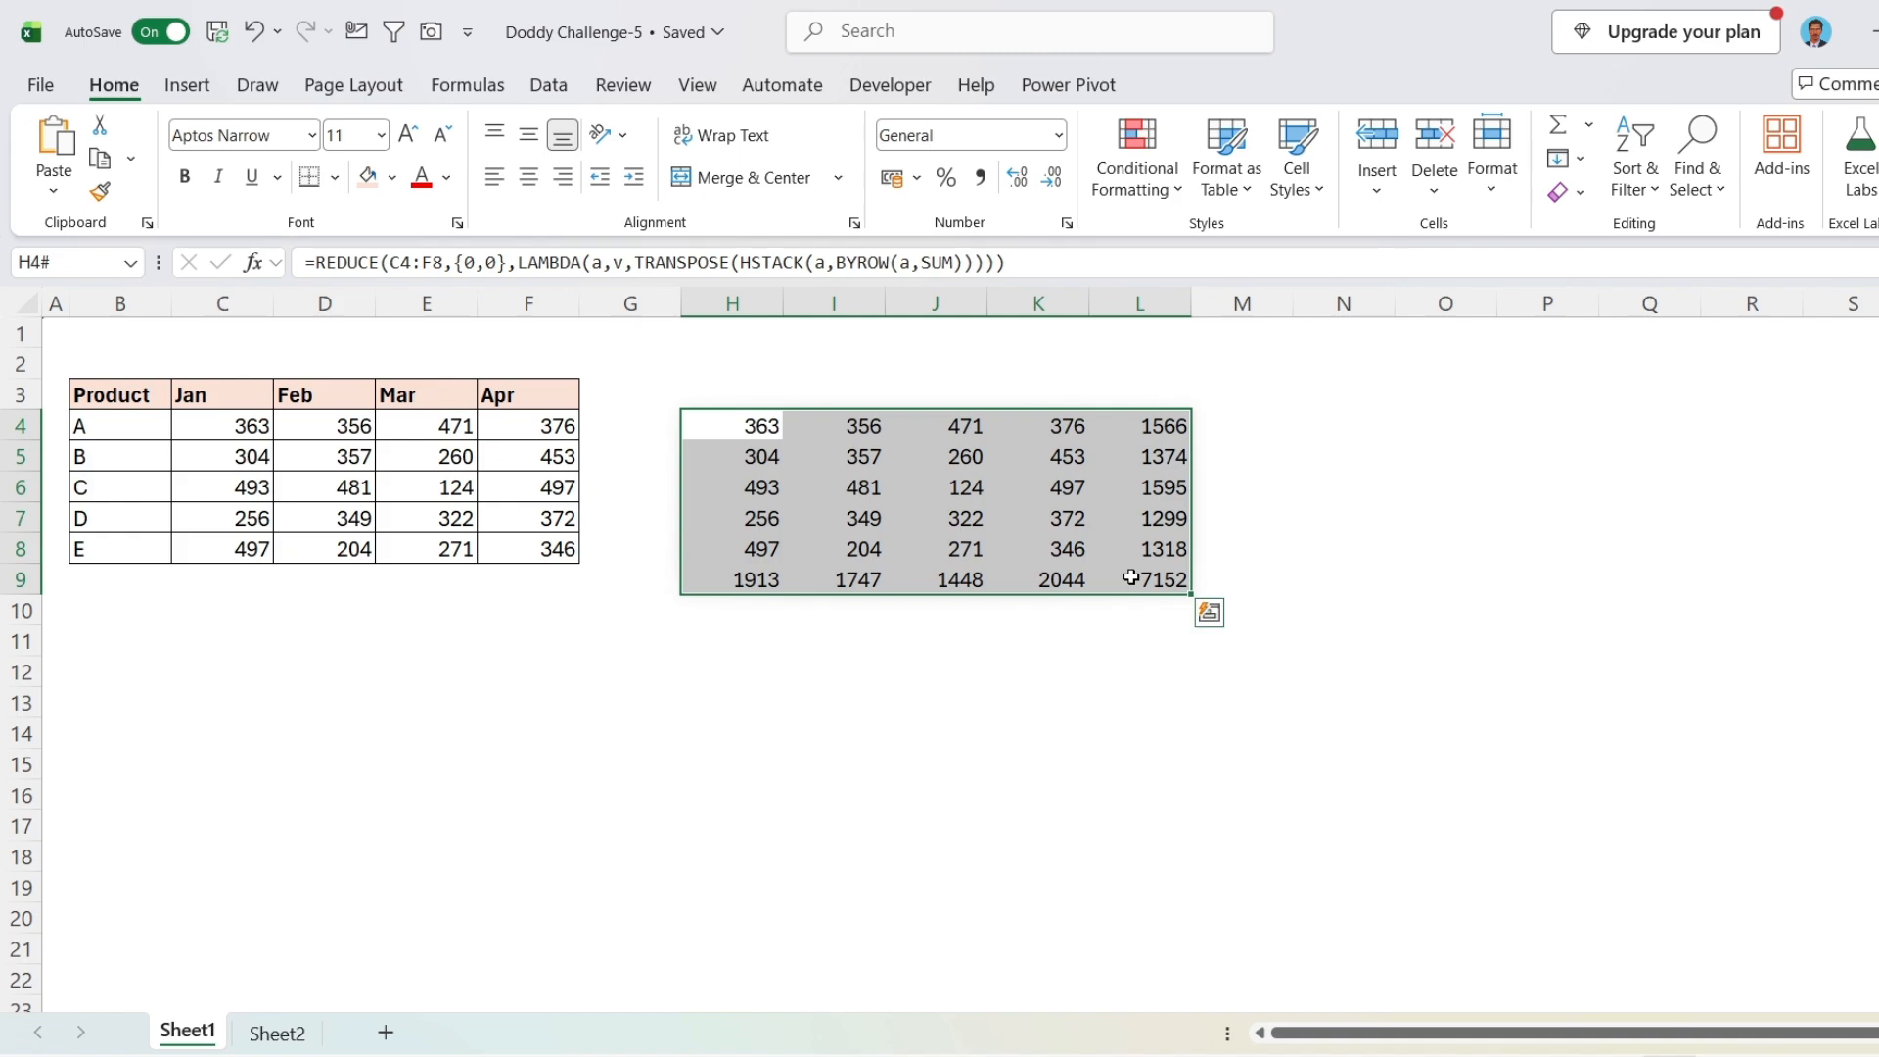
pyautogui.click(754, 422)
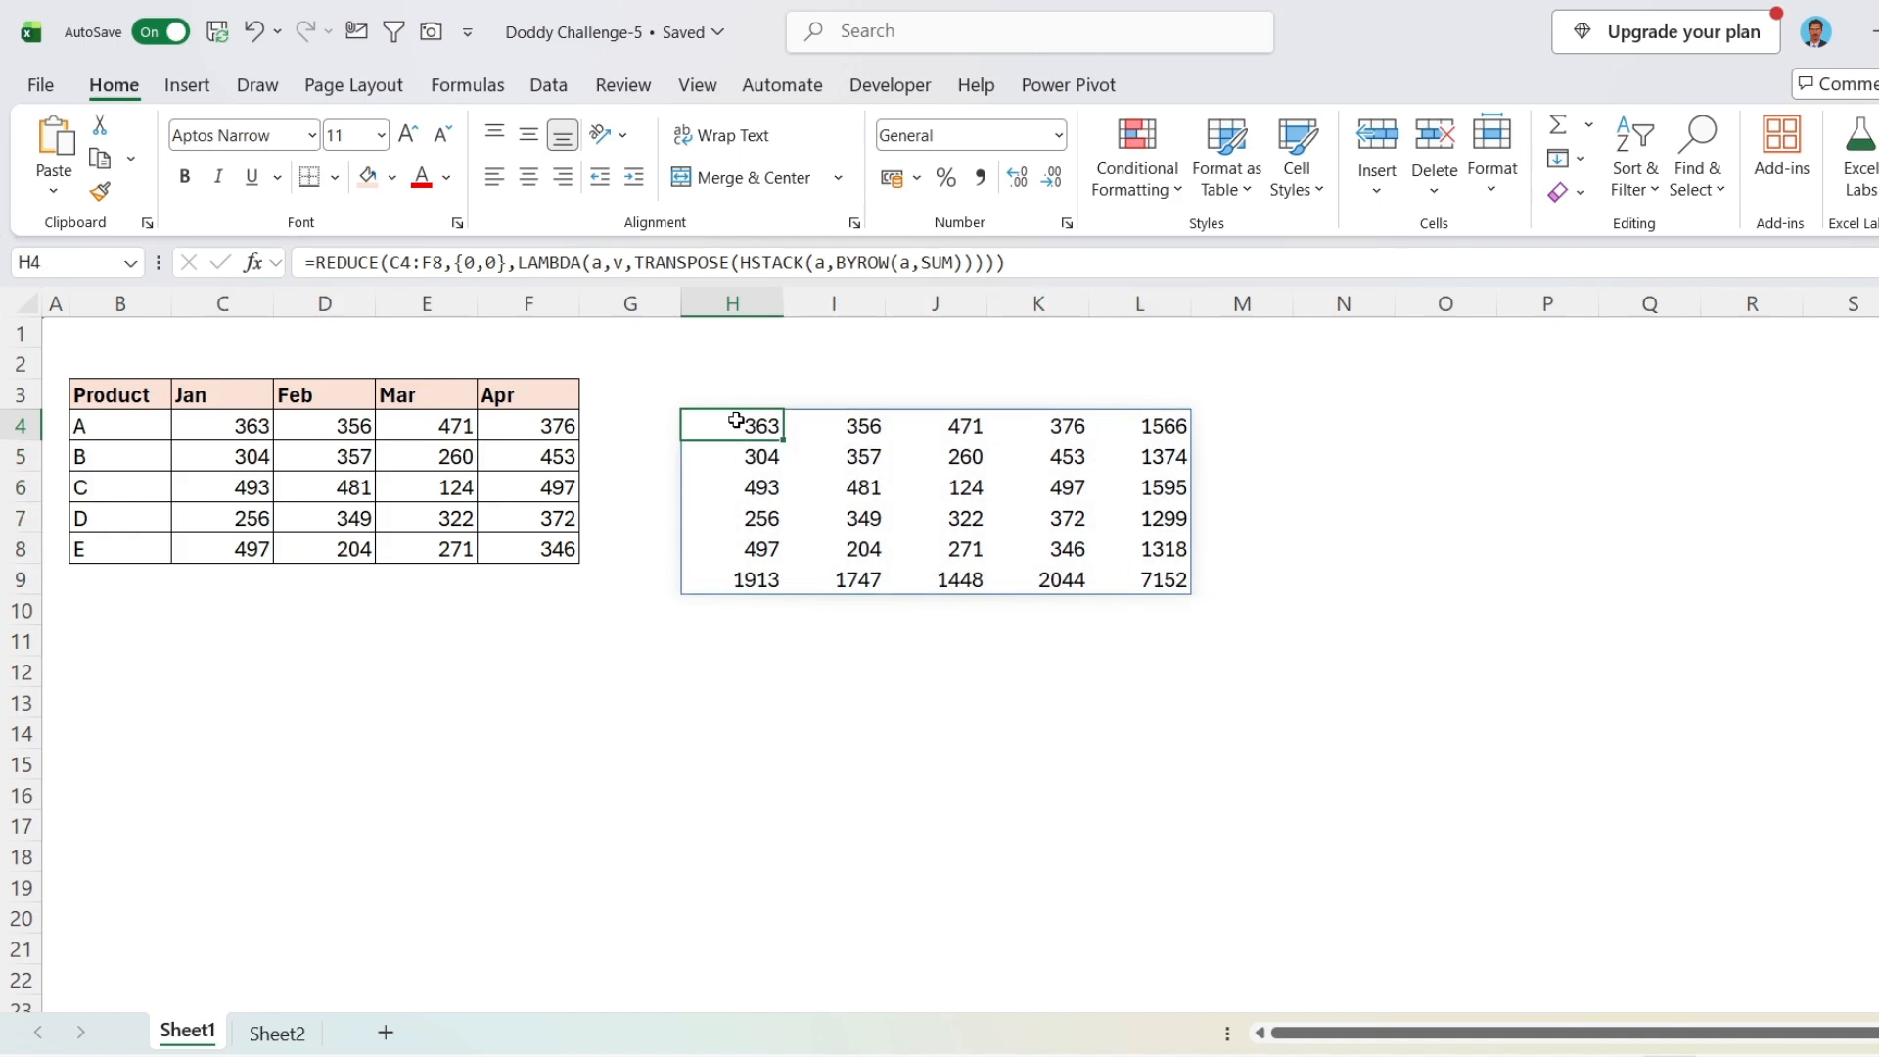
pyautogui.moveTo(734, 420); pyautogui.dragTo(1138, 565)
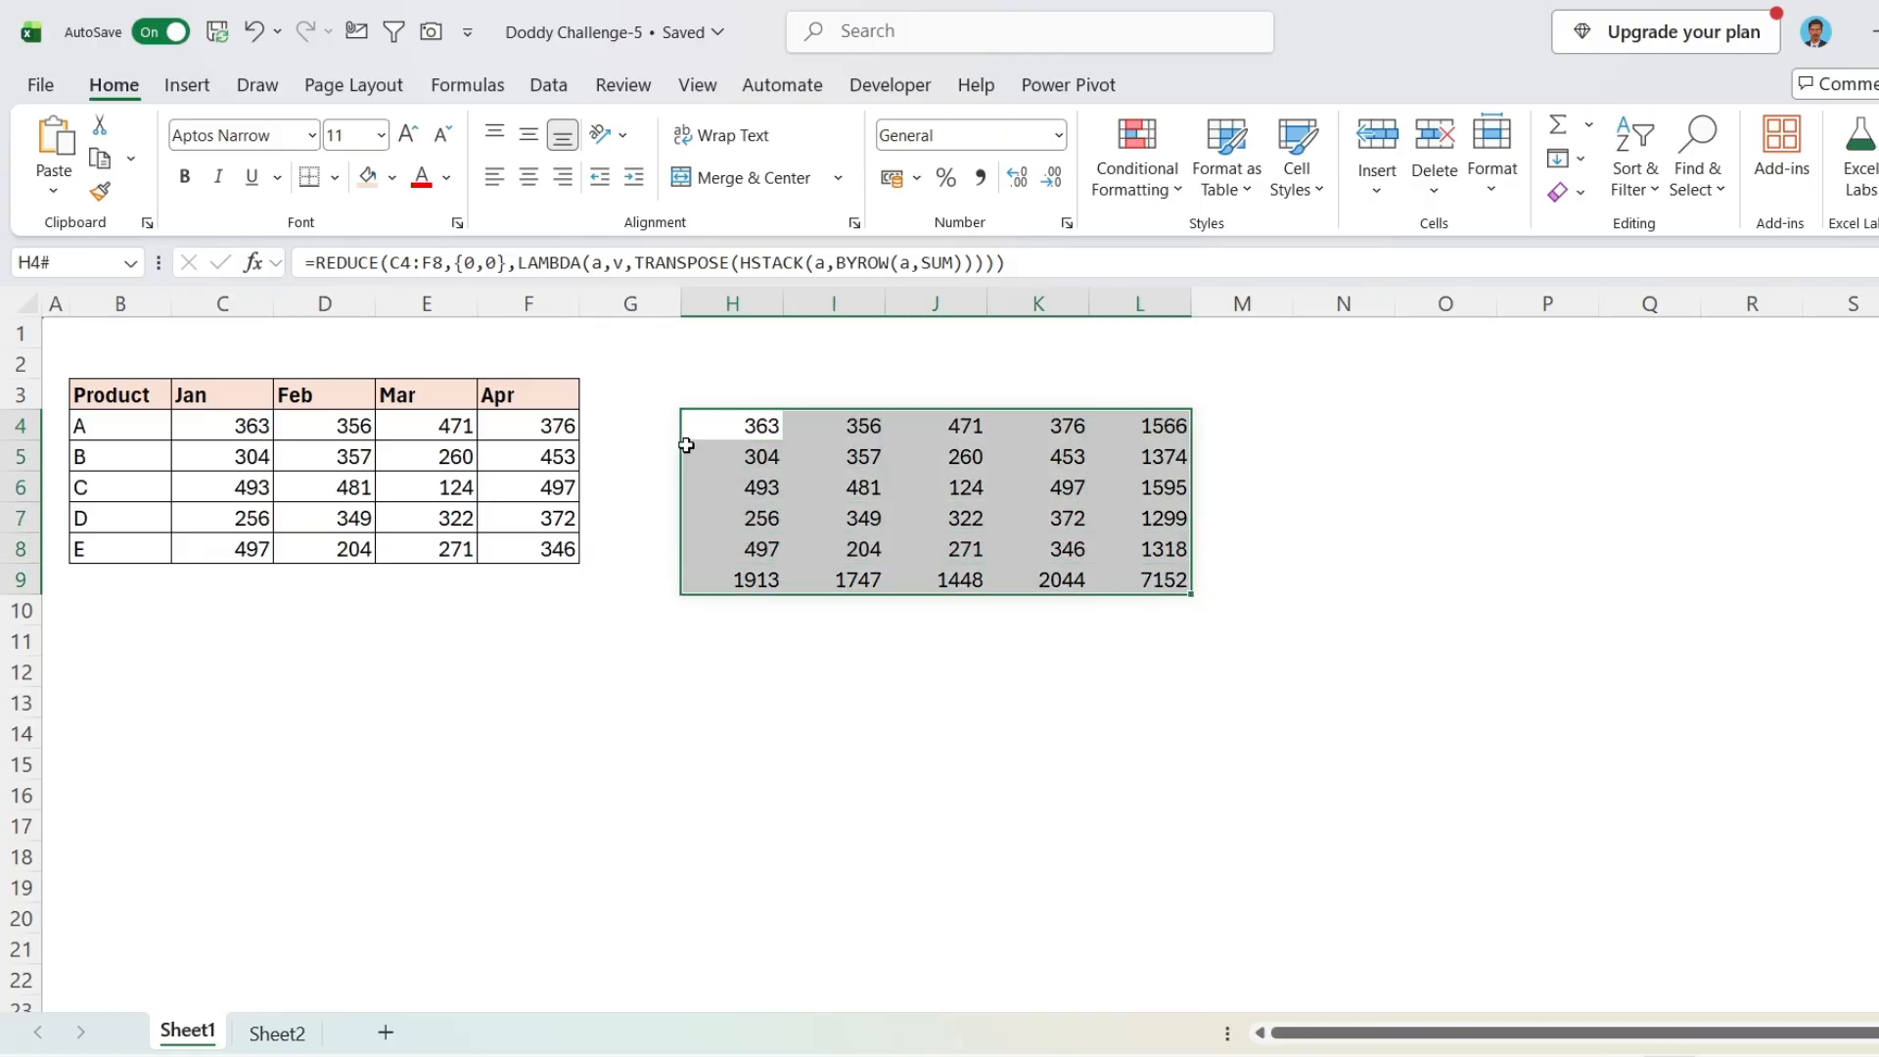